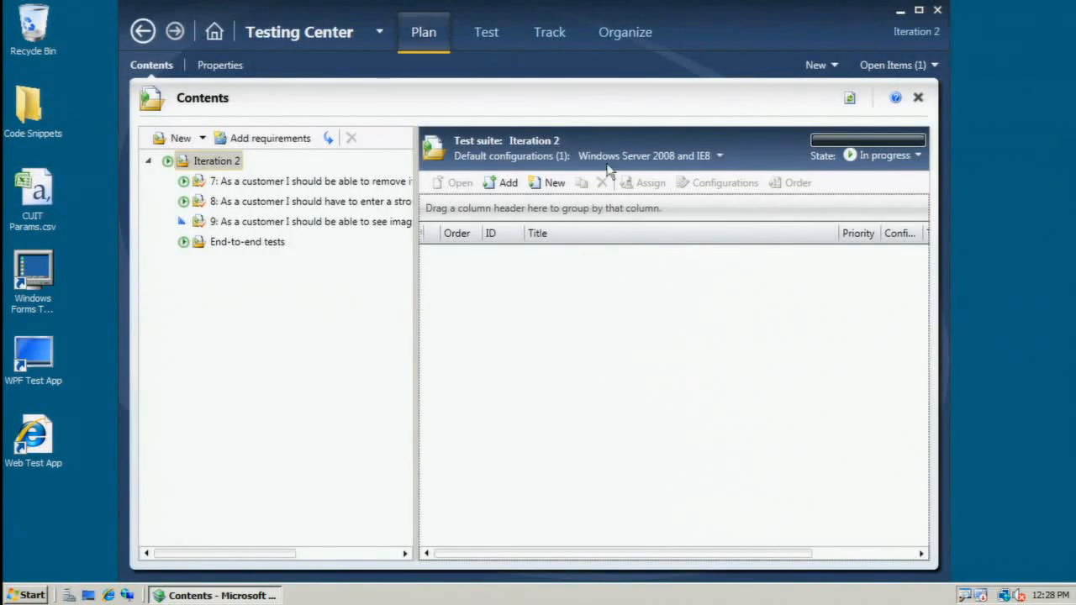
Maximize the window and view the user story behind the requirement 7 test suite, then close it.
double_click(711, 14)
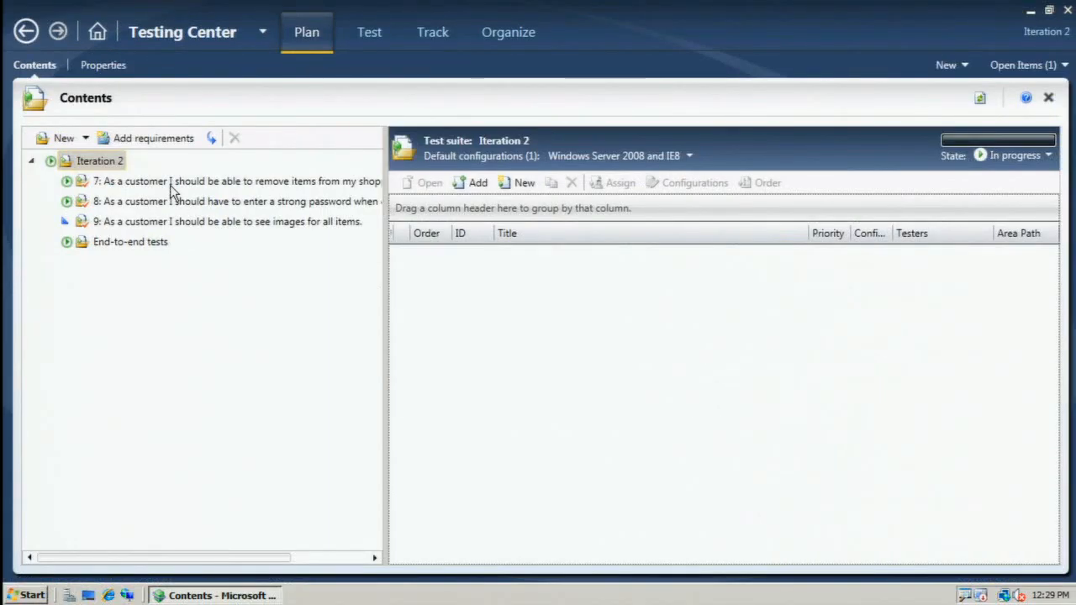
click(170, 185)
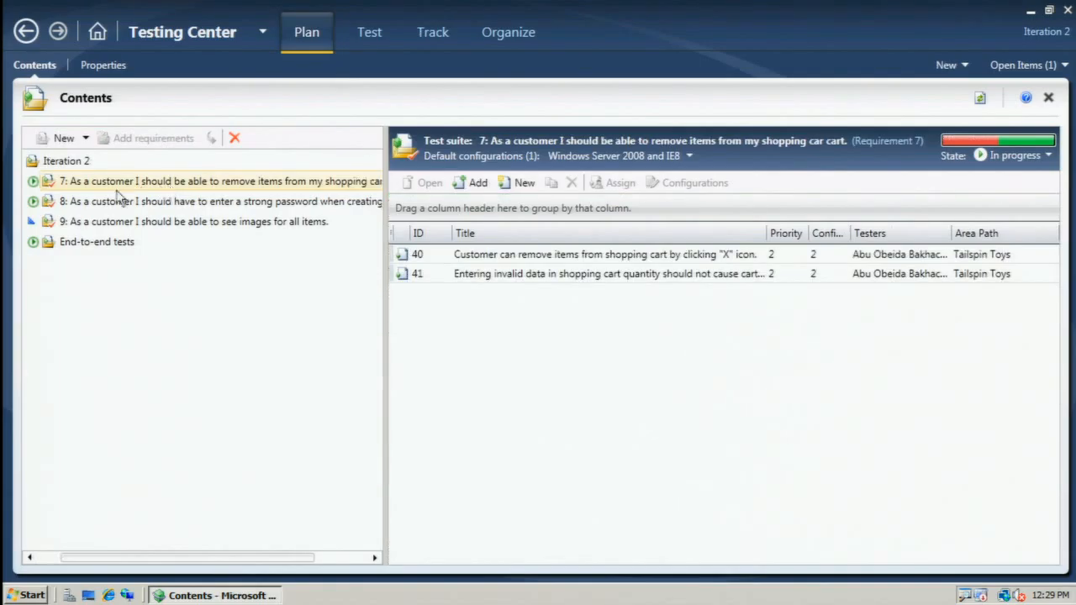
right_click(85, 189)
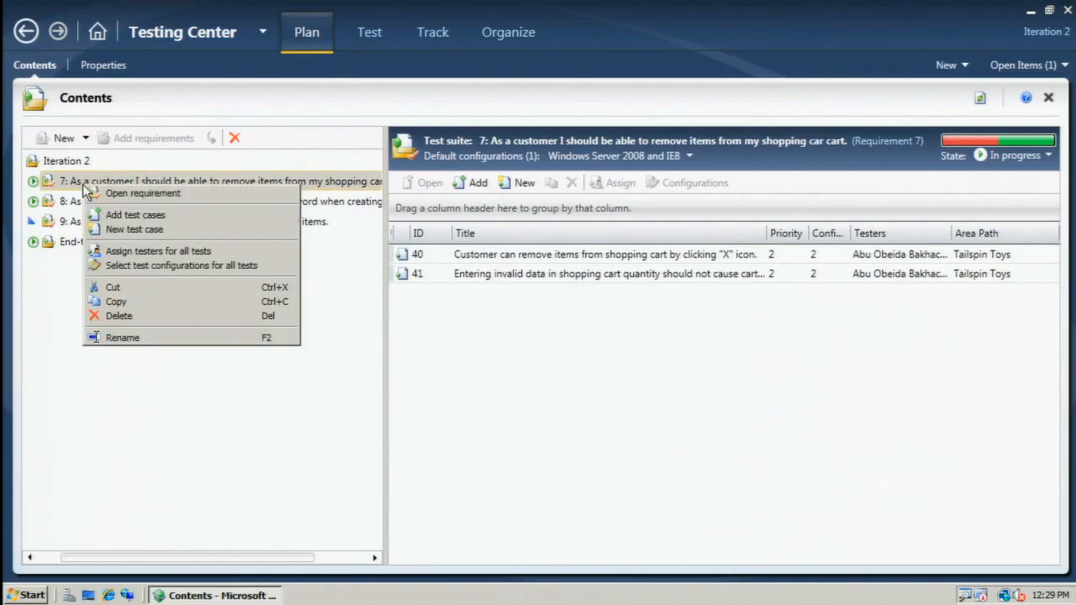
click(117, 193)
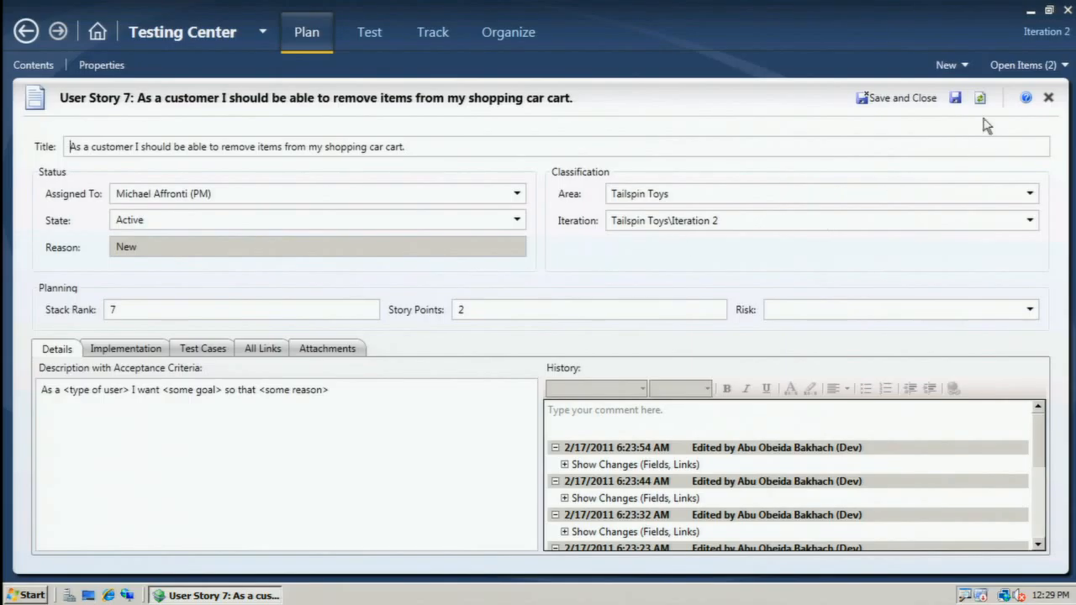
click(1049, 98)
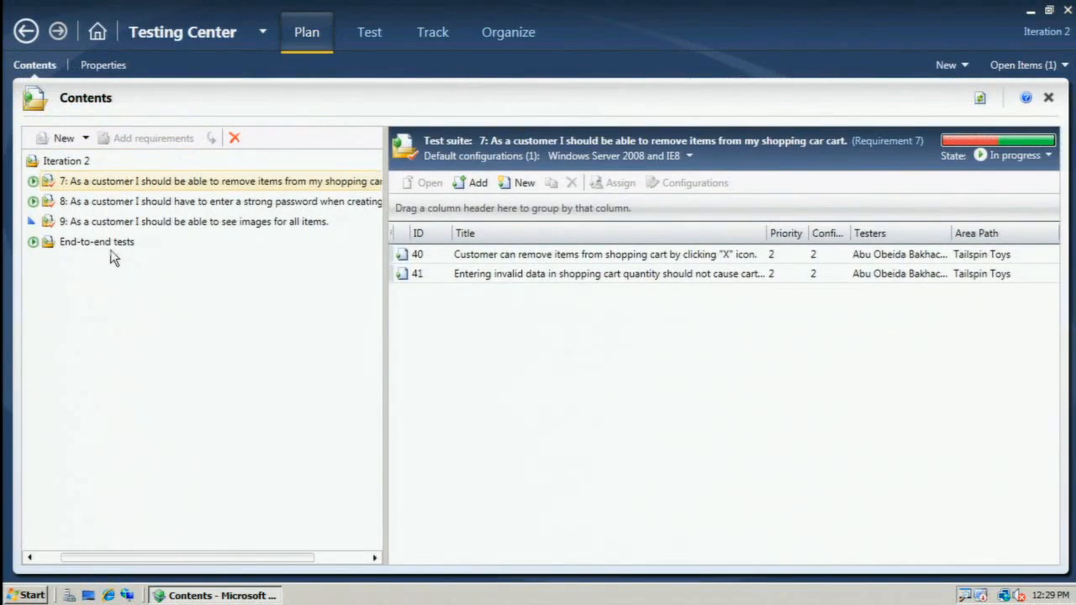
Select the End-to-end tests suite and examine the form for creating a query-based test suite, leaving without creating one.
click(93, 242)
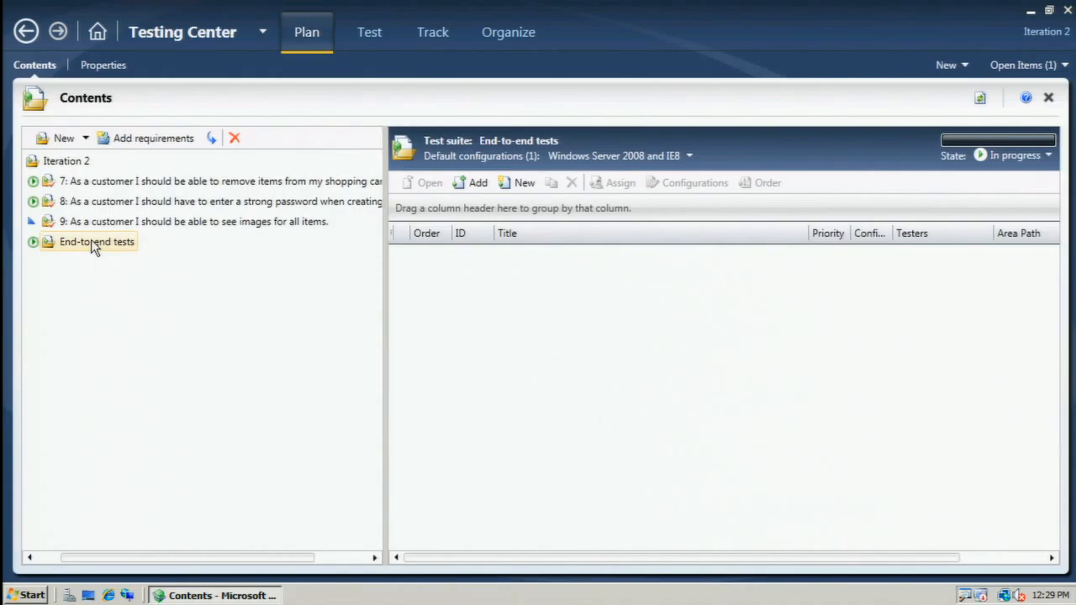
click(86, 139)
click(88, 171)
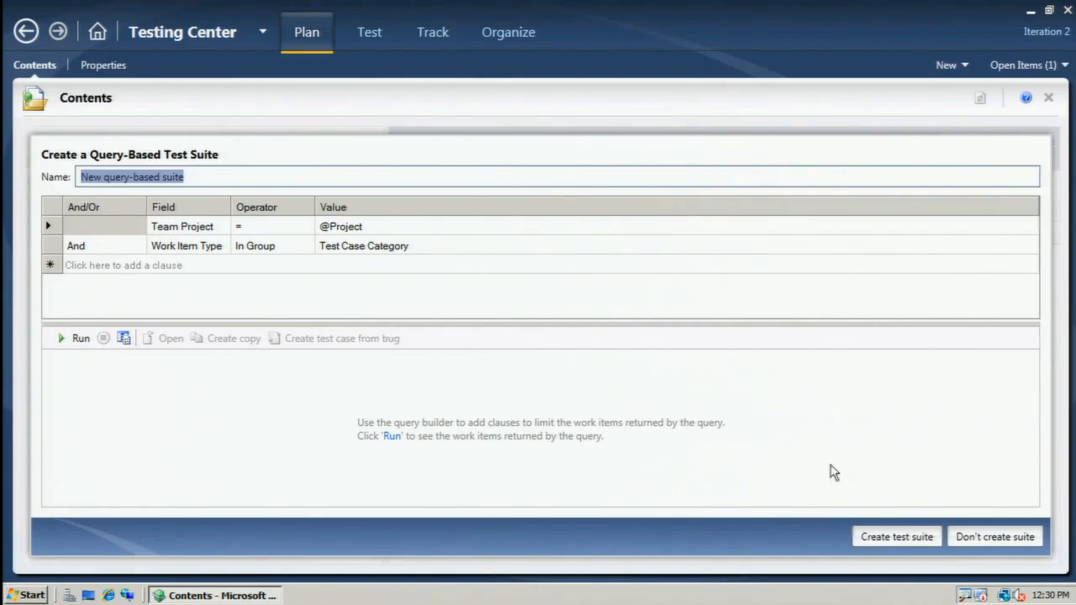
click(996, 538)
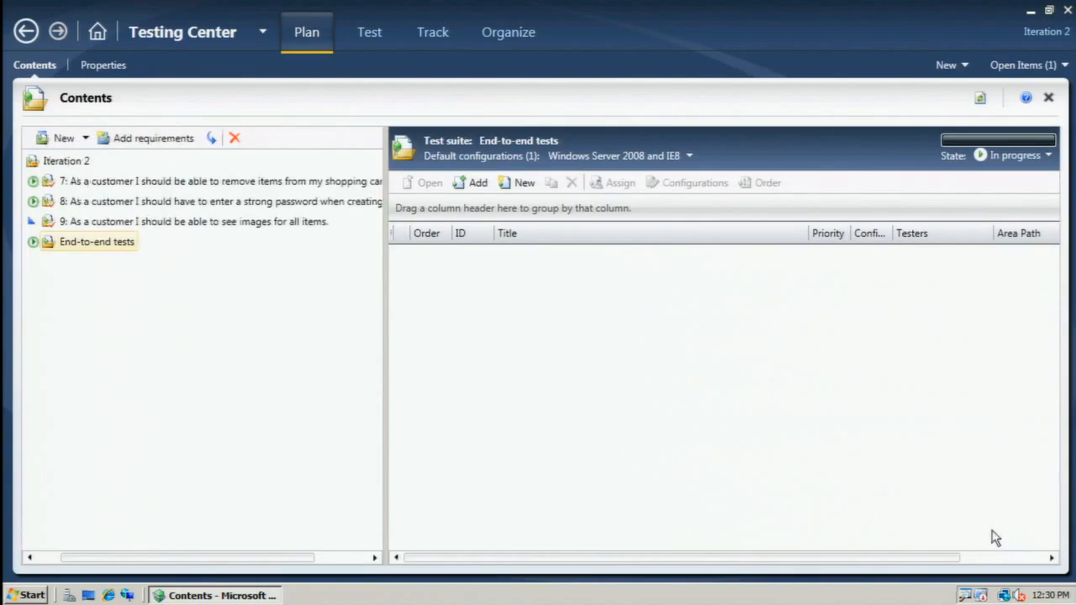
Open the Iteration 2 test plan's properties and view the test settings available for manual runs.
click(103, 66)
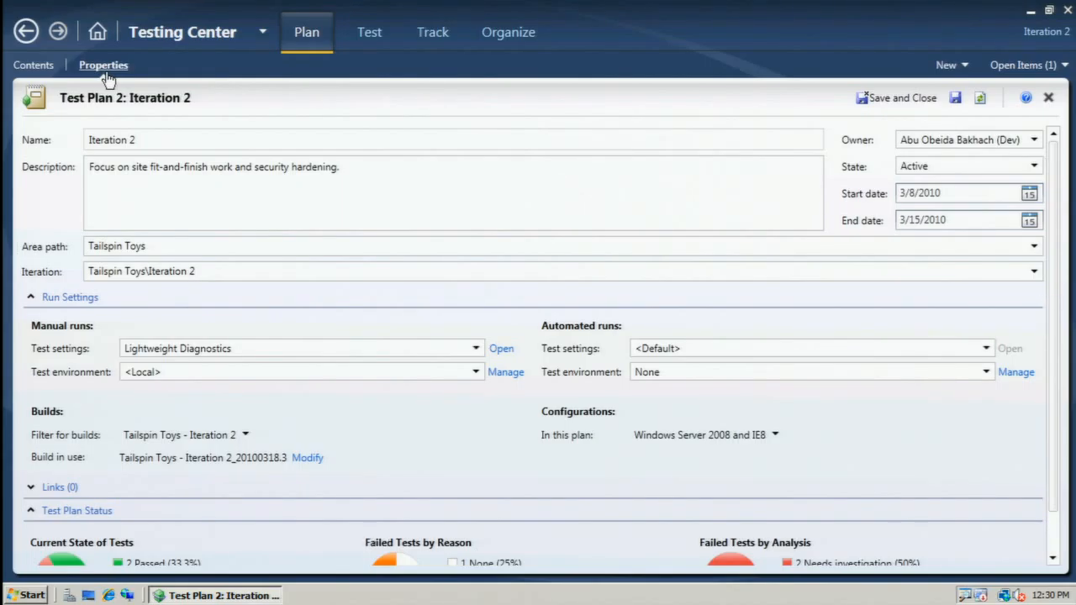
click(476, 348)
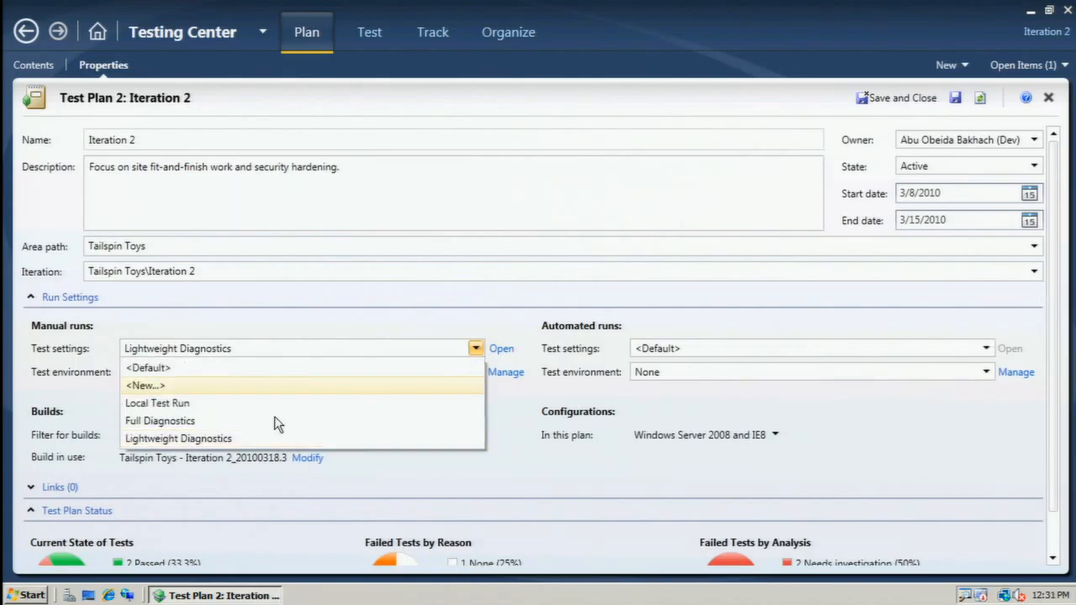
click(478, 349)
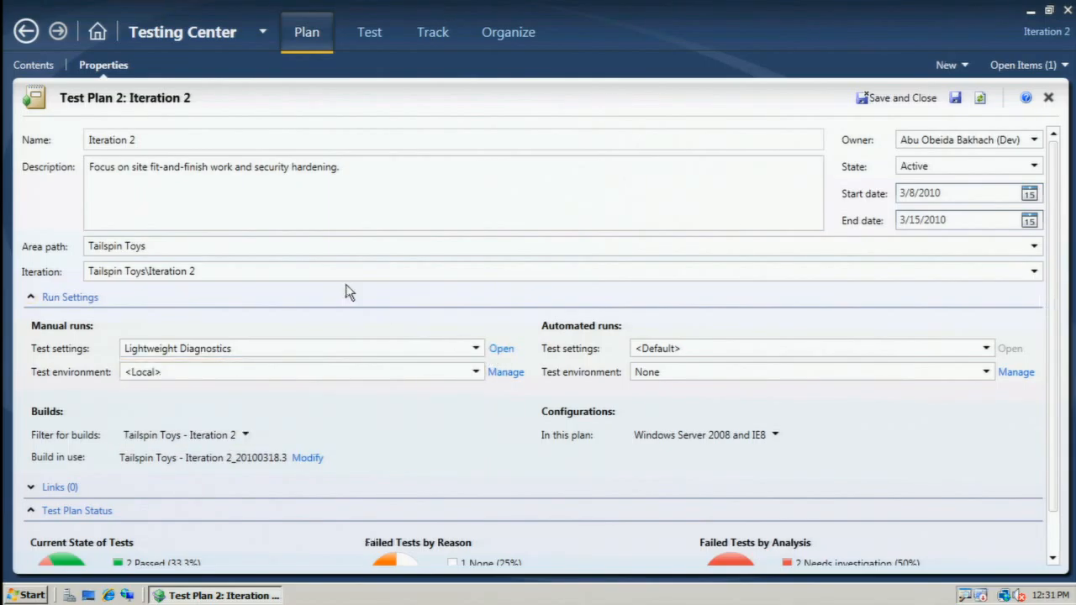
Examine the Data and Diagnostics adapters and Video Recorder options in the Lightweight Diagnostics test settings, and leave without saving.
click(500, 349)
click(89, 219)
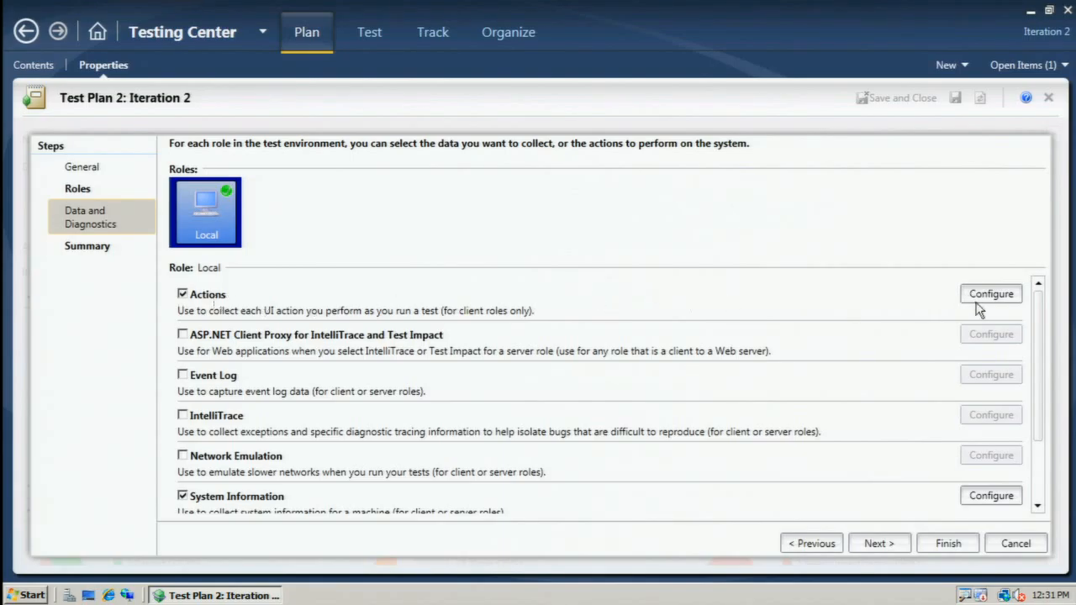
drag(1040, 331, 1040, 353)
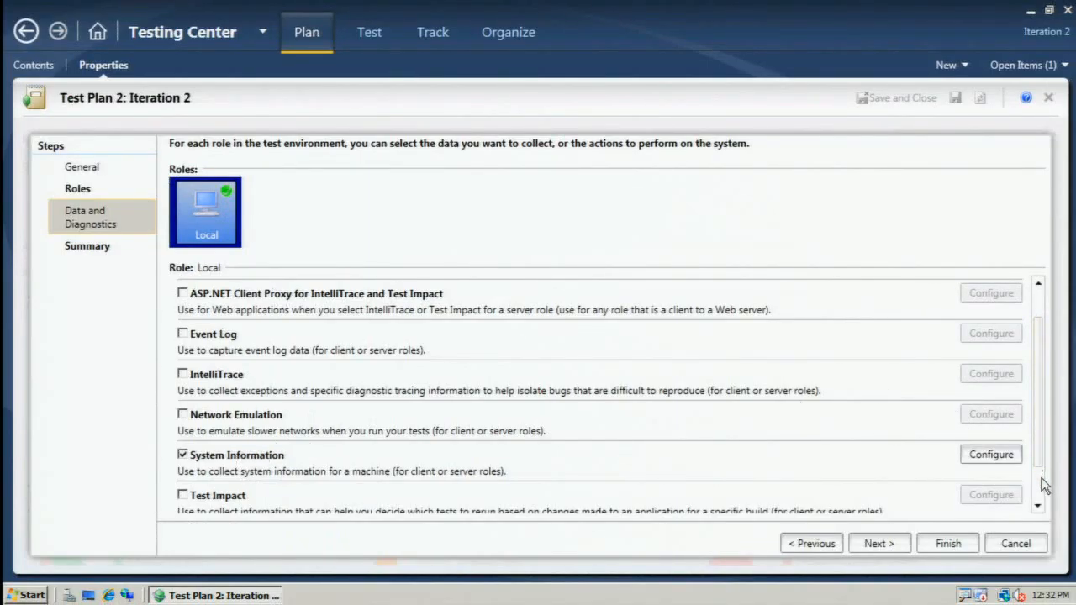
scroll(1041, 486, down, 2)
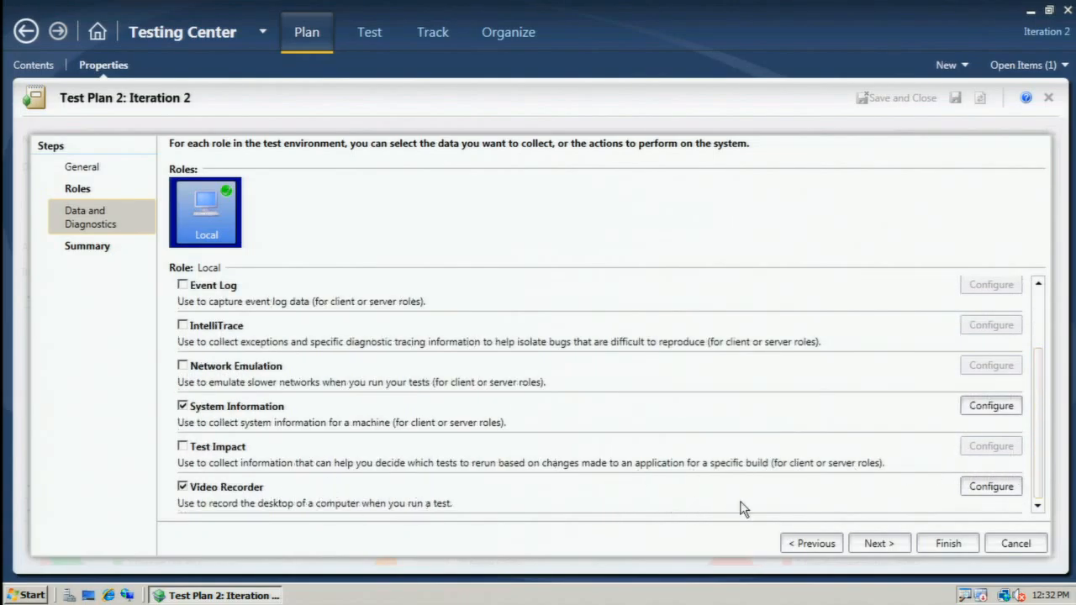
click(975, 491)
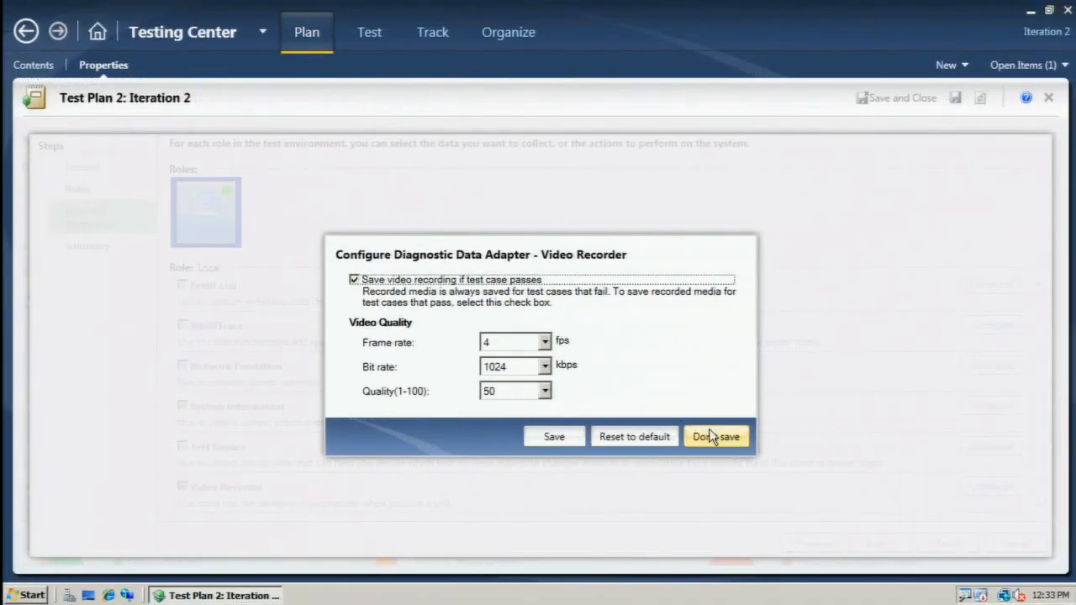
click(710, 436)
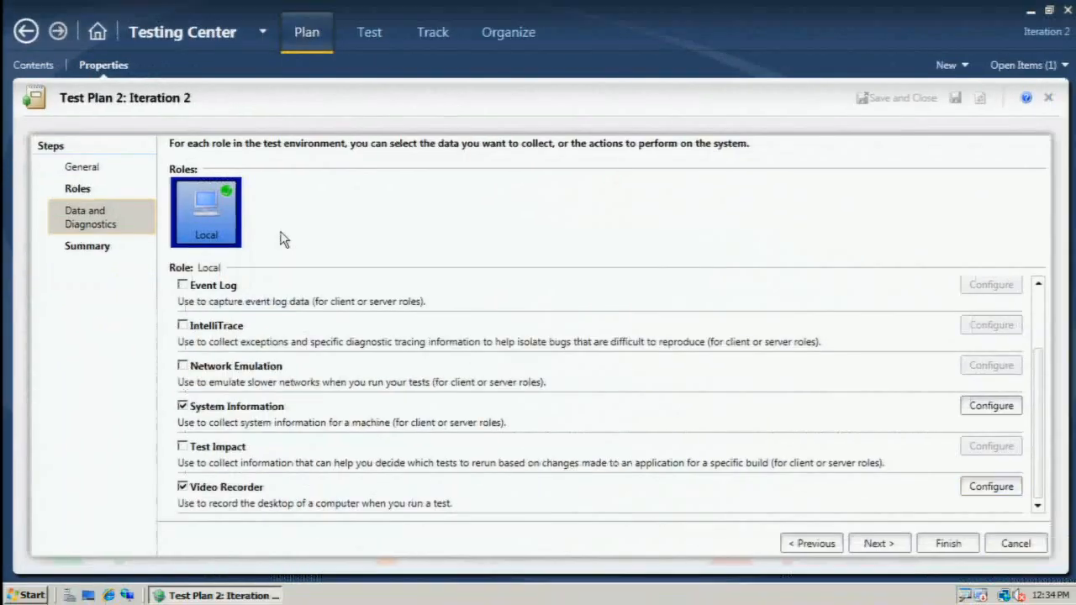
click(1032, 544)
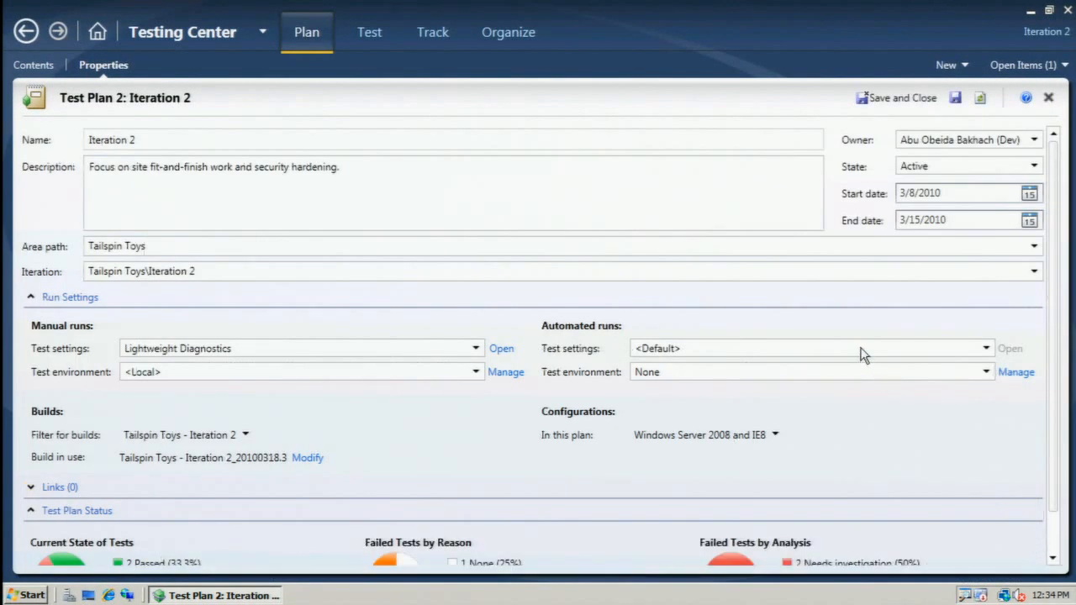
Review the plan's default configurations and the entries in the Test Configuration Manager, and return to the plan properties.
drag(1052, 372, 1049, 409)
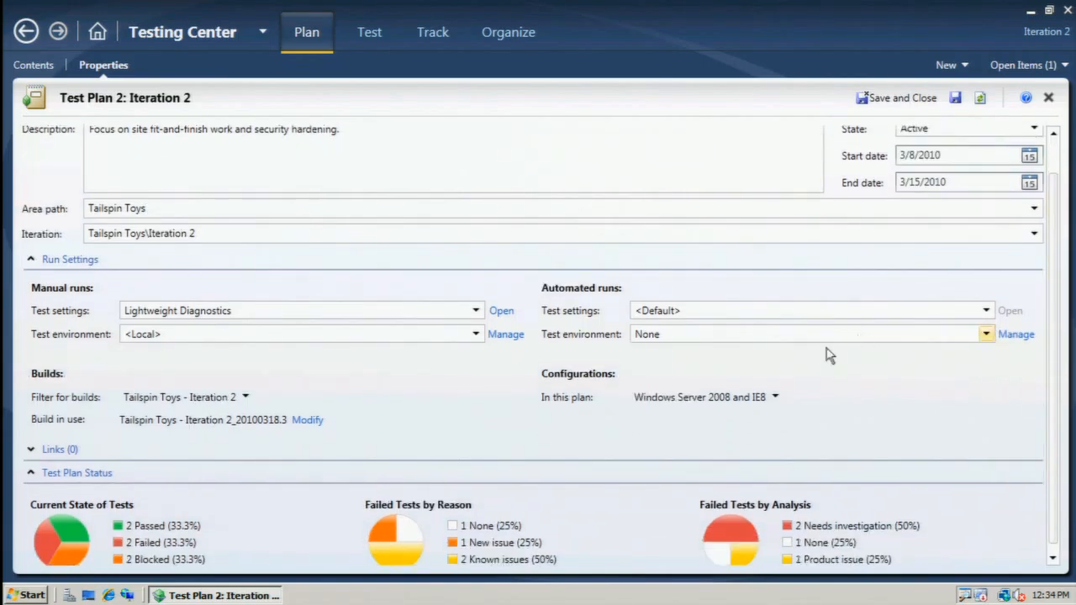
click(775, 399)
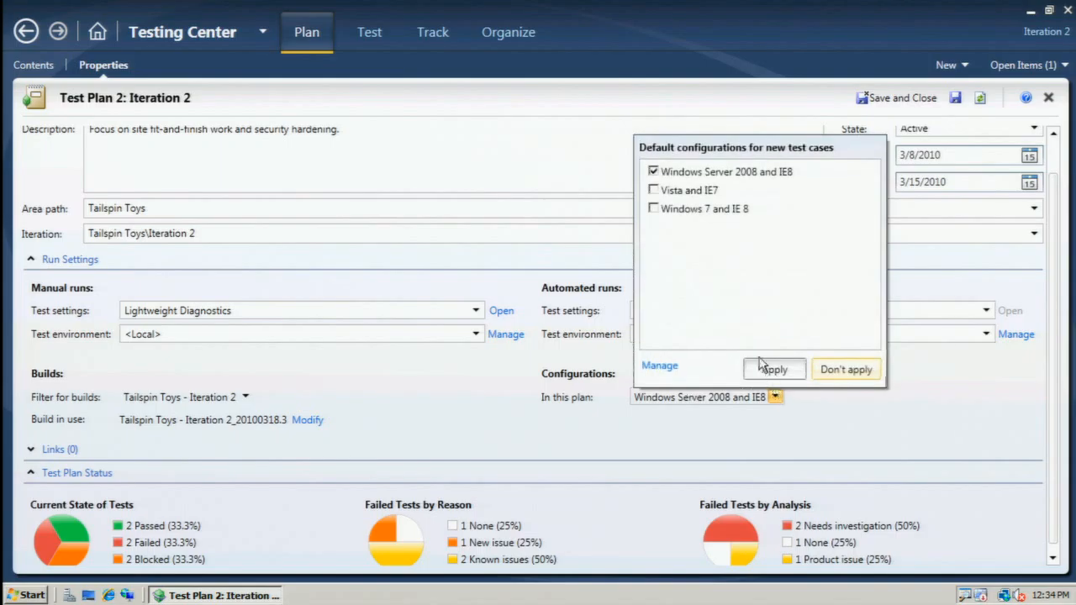
click(660, 368)
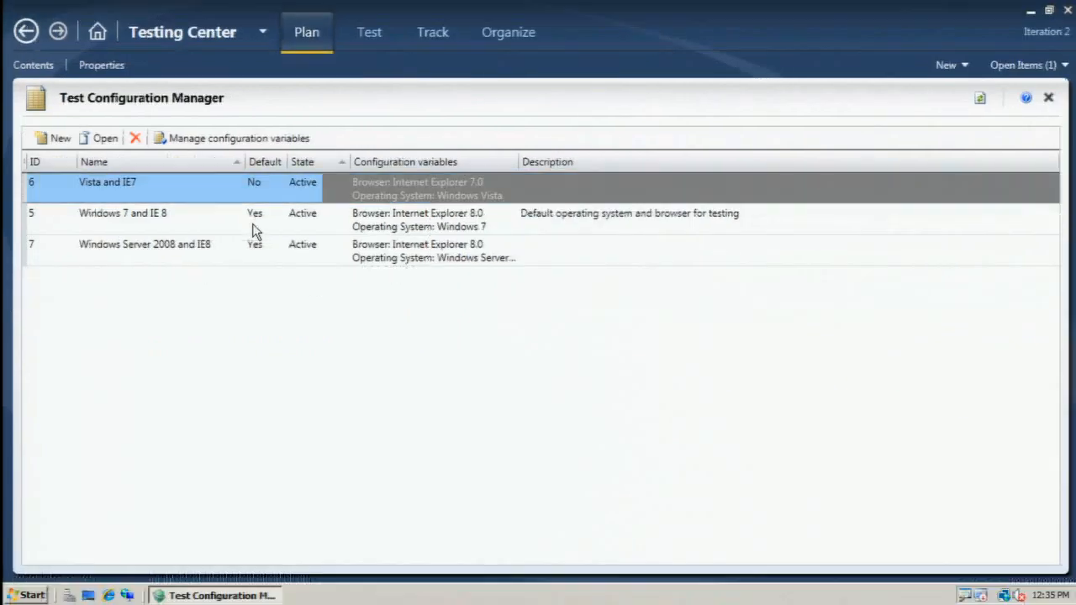
click(1049, 97)
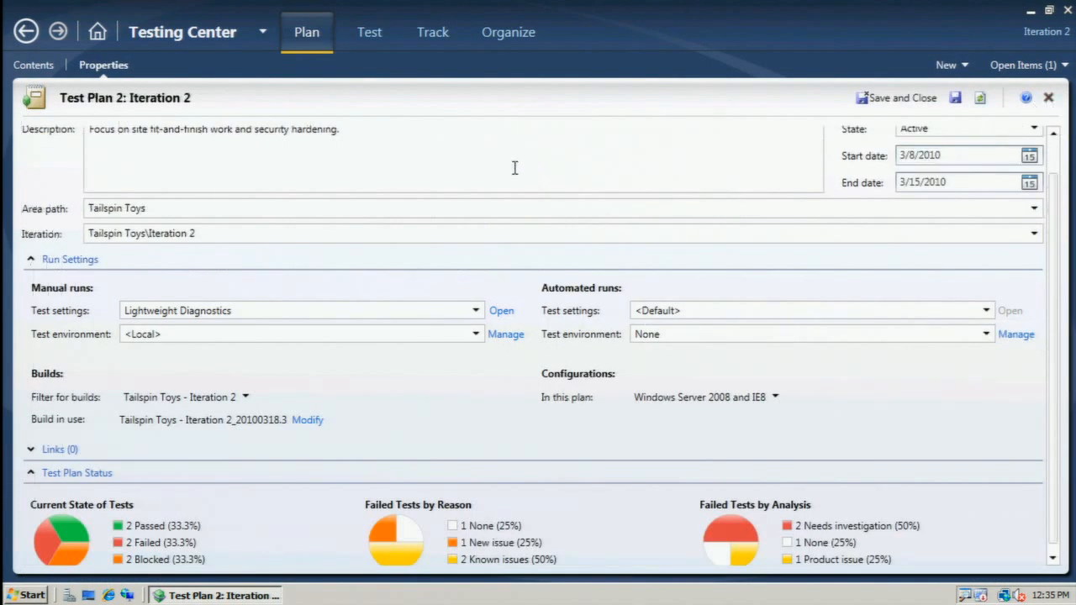
Start a new test case in the End-to-end tests suite, and open New Test Case.txt from the desktop's Code Snippets folder in Notepad.
click(33, 66)
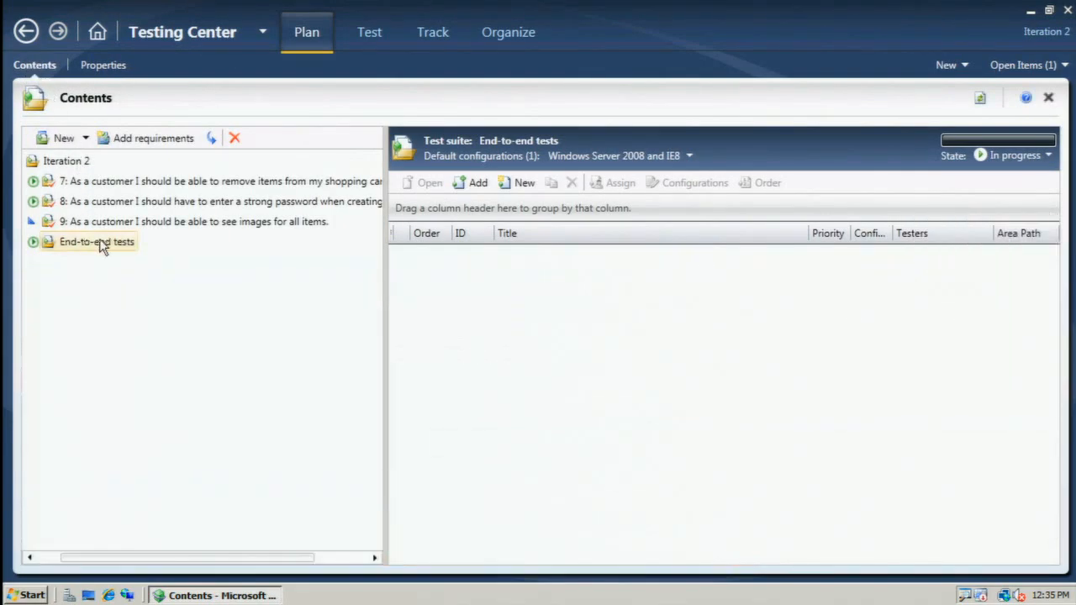
click(522, 184)
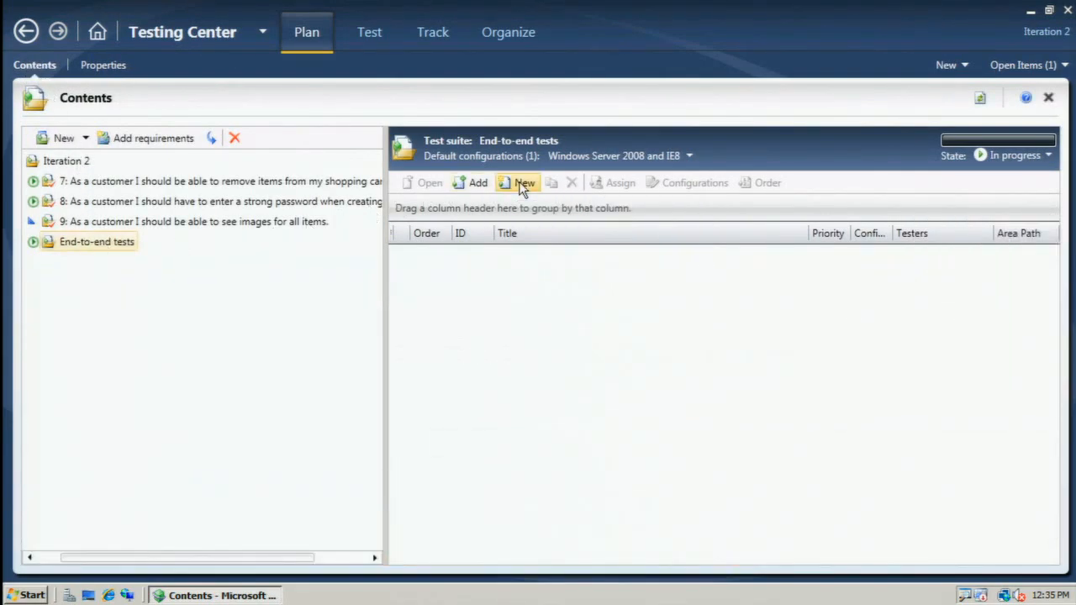
click(85, 598)
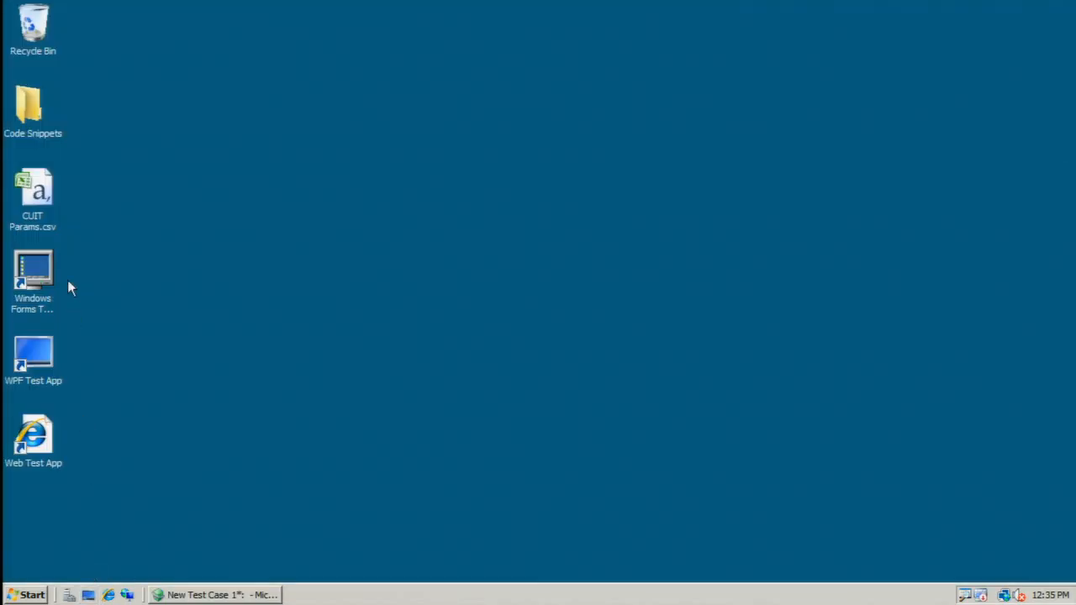
double_click(29, 113)
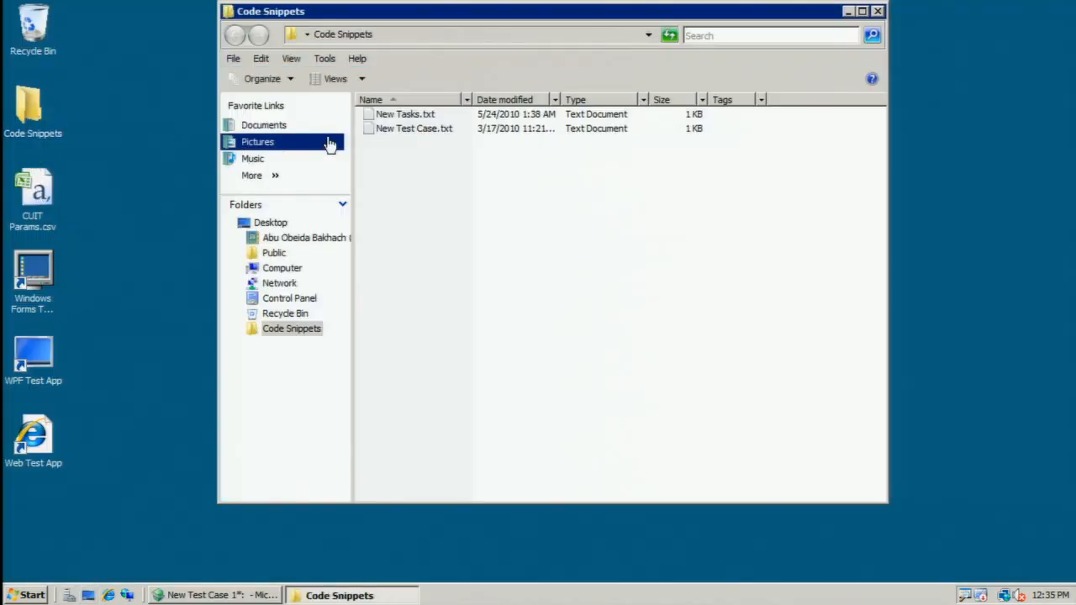
double_click(391, 130)
double_click(407, 234)
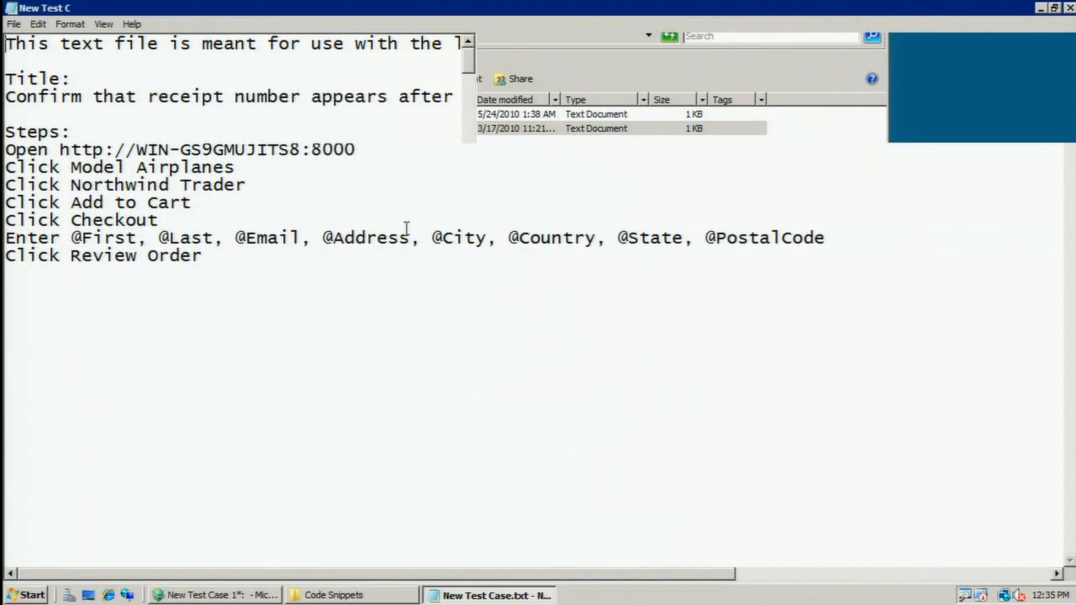
Copy "Confirm that receipt number appears after successful order." from the text file into the new test case's title in Testing Center.
key(Down)
key(Down)
key(Down)
key(shift+End)
key(ctrl+c)
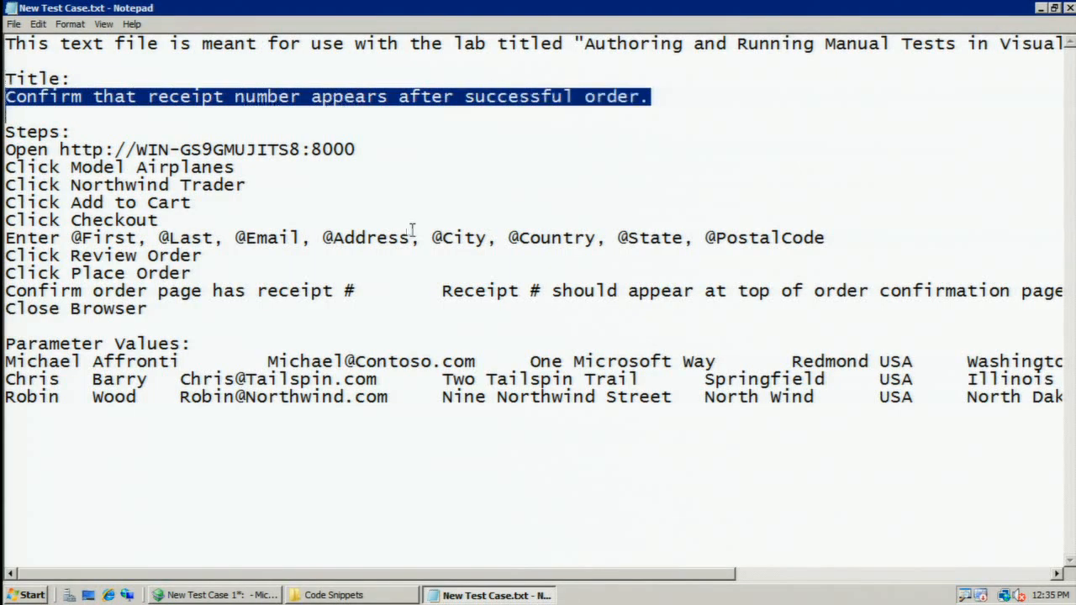
click(252, 595)
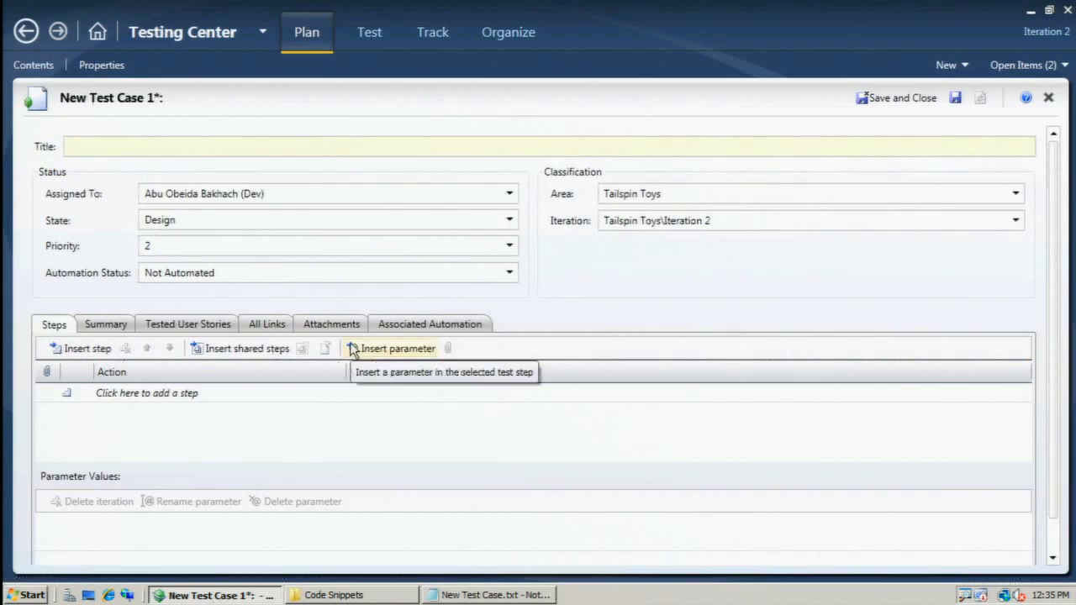
key(ctrl+v)
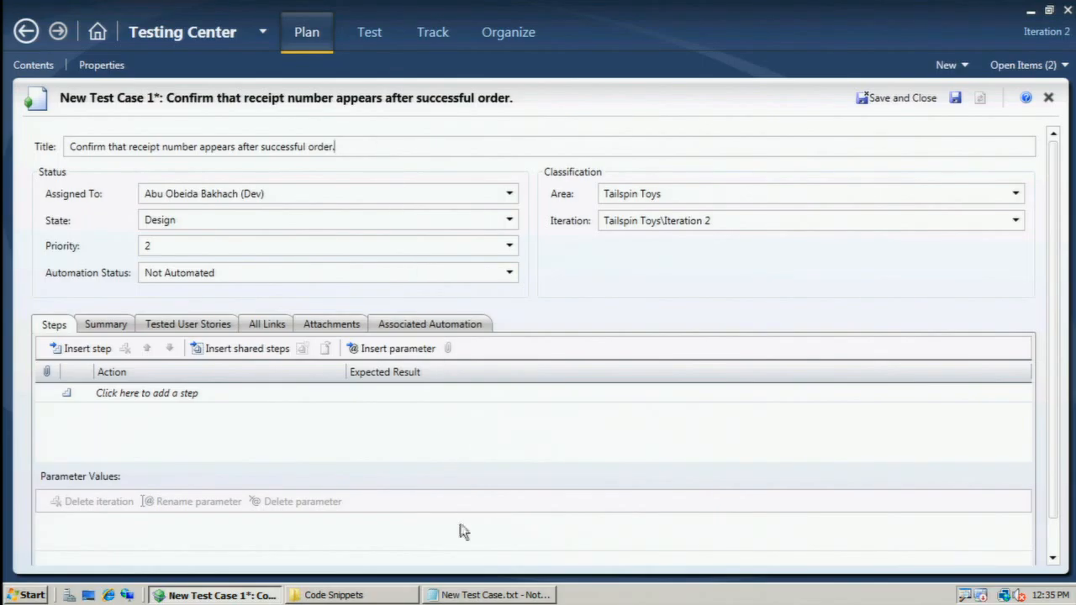
click(489, 597)
key(Down)
key(Down)
key(Down)
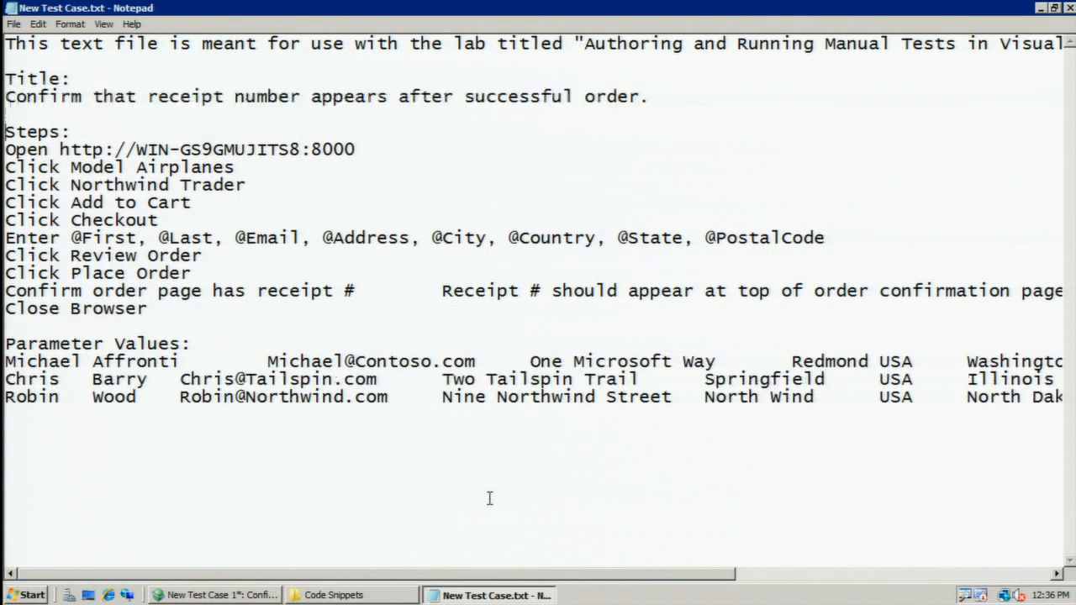
key(Up)
key(shift+Down)
key(shift+Down)
key(shift+Down)
key(shift+Down)
key(shift+Down)
key(shift+Down)
key(shift+Down)
key(shift+Down)
key(shift+Down)
key(shift+Down)
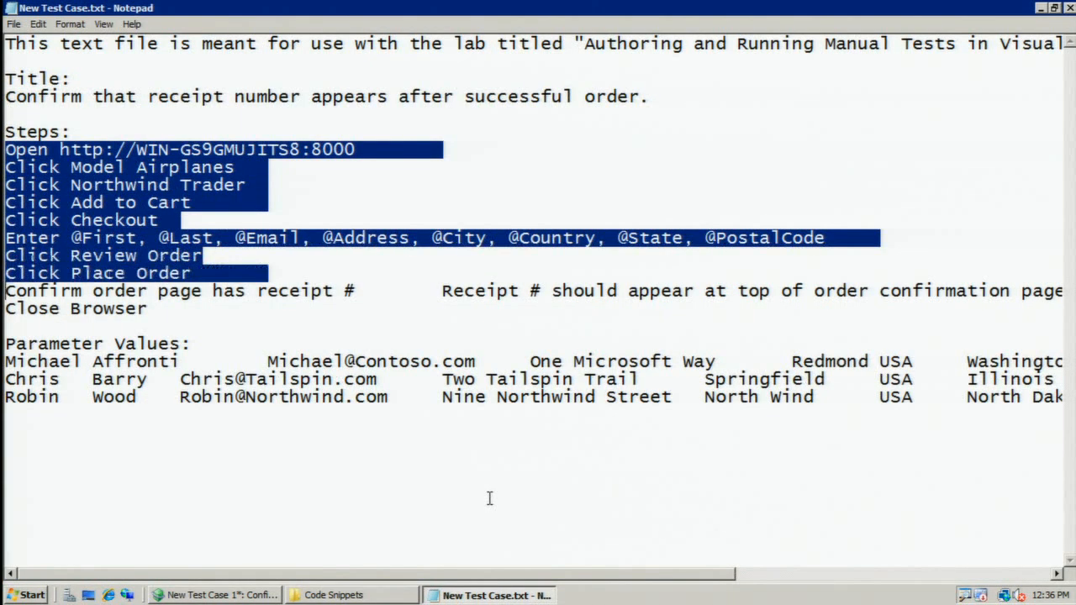
Switch to Testing Center, paste the copied lines as the new test case's steps, and look through them.
click(222, 596)
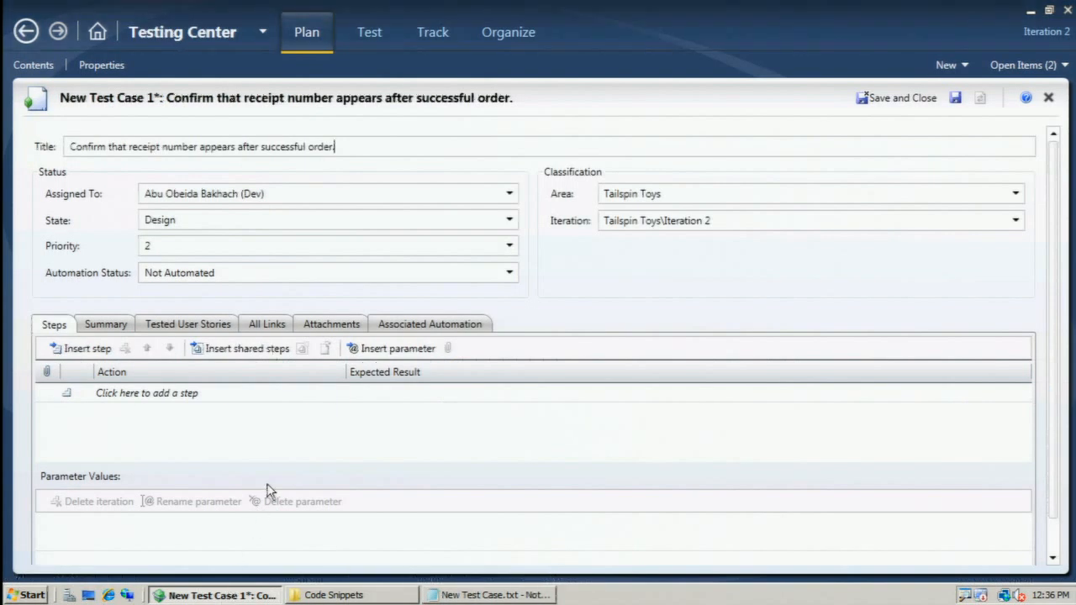
right_click(45, 393)
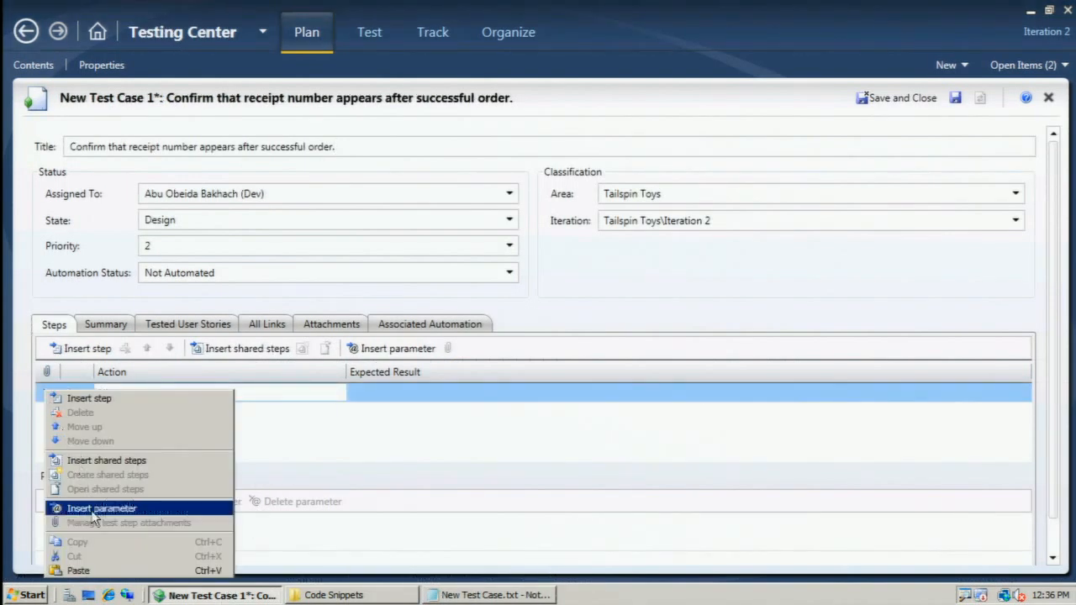
click(77, 571)
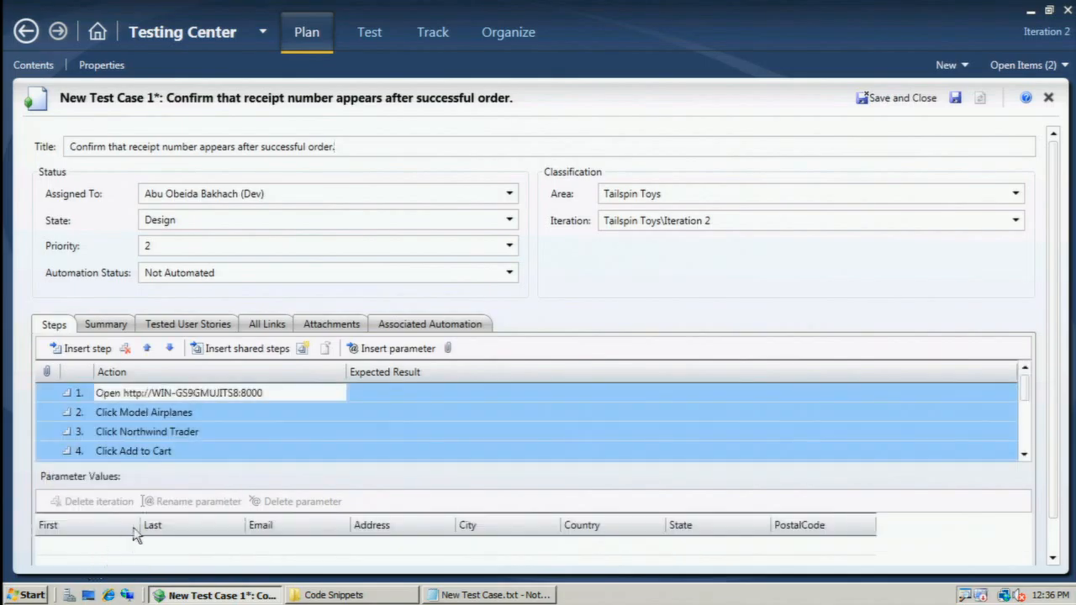
click(1025, 455)
click(1025, 454)
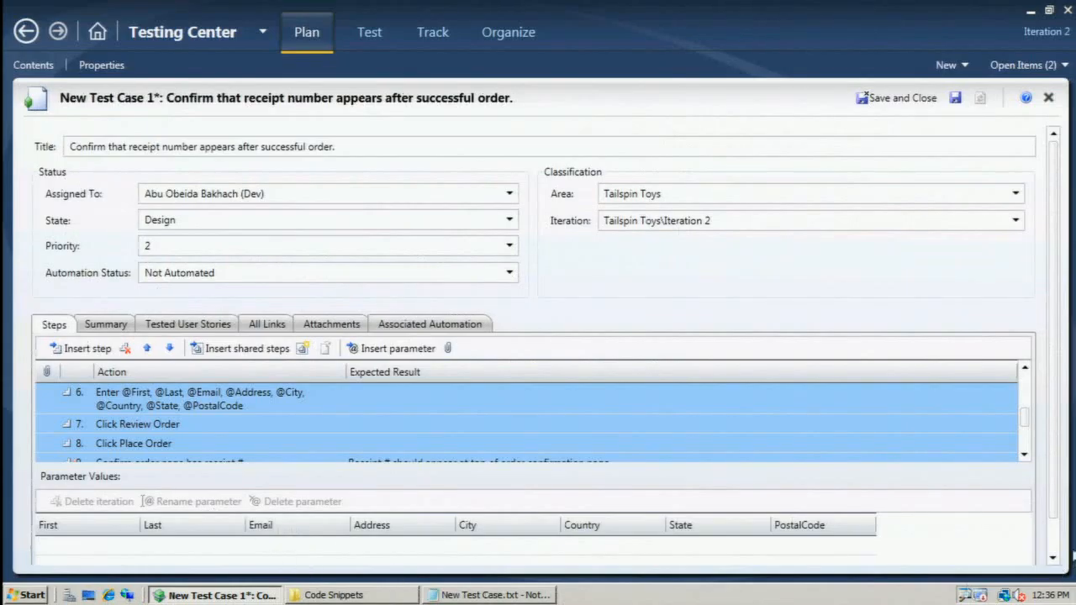
Switch to New Test Case.txt in Notepad and copy the three rows under Parameter Values.
click(1052, 542)
click(519, 595)
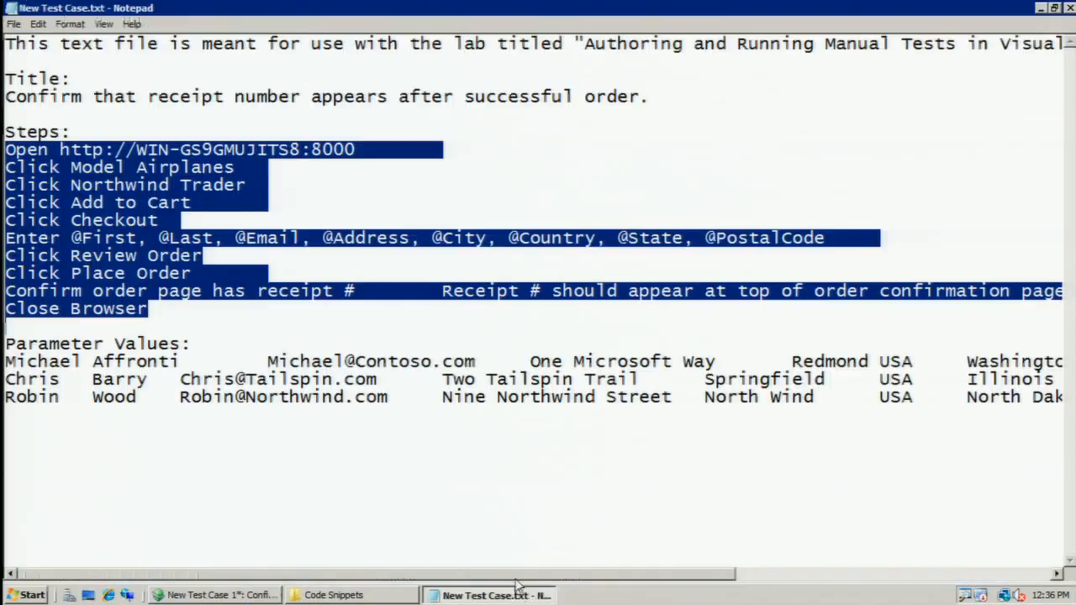
click(519, 553)
key(shift+Up)
key(shift+Up)
key(shift+Up)
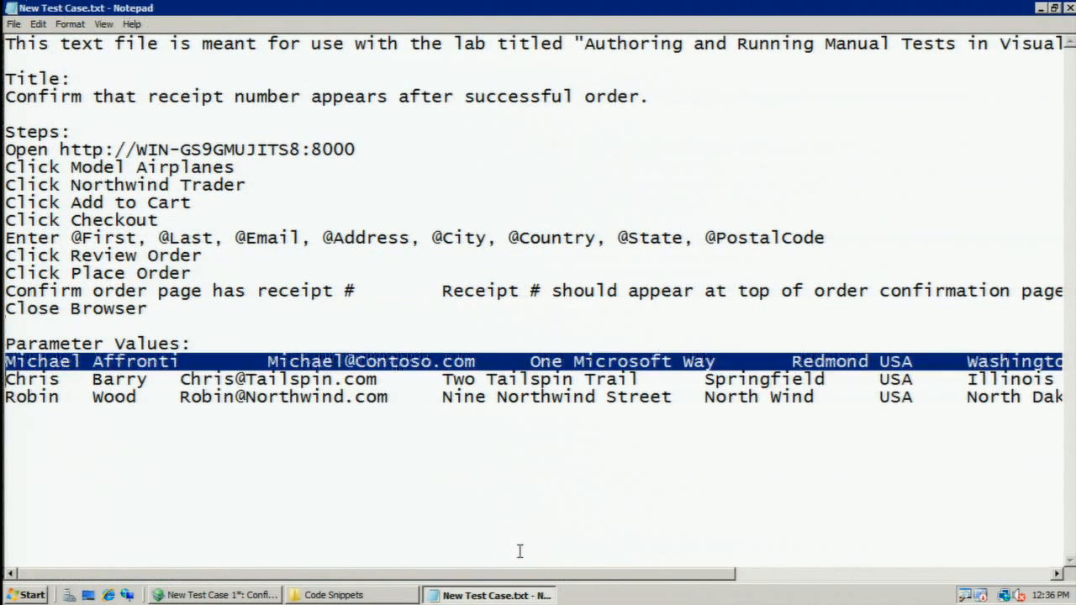
Back in Testing Center, paste the copied rows into the test case's parameter values, then save and close the test case.
click(220, 595)
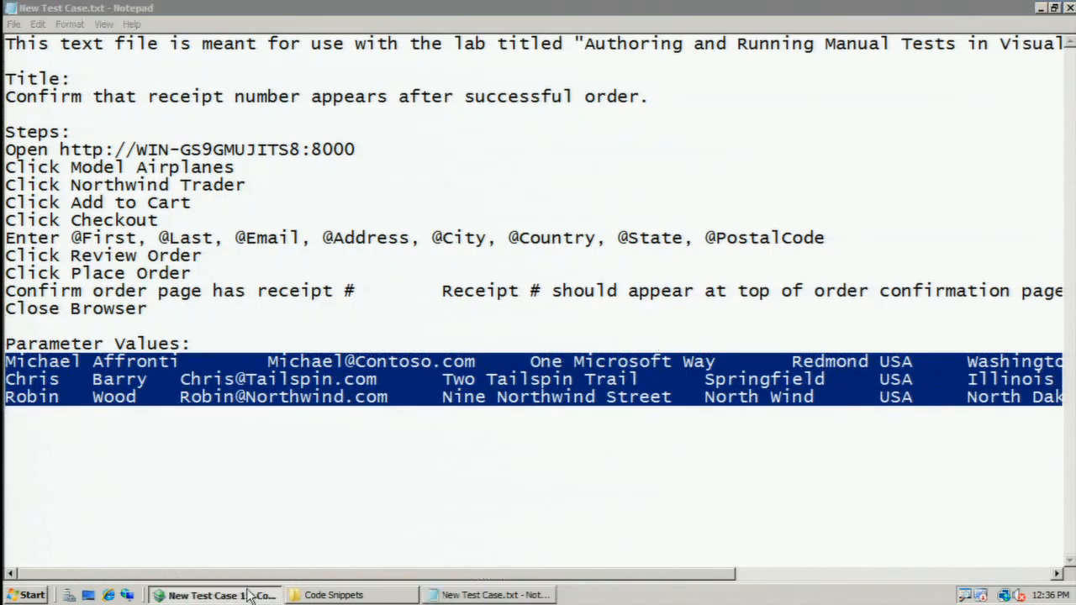
right_click(96, 509)
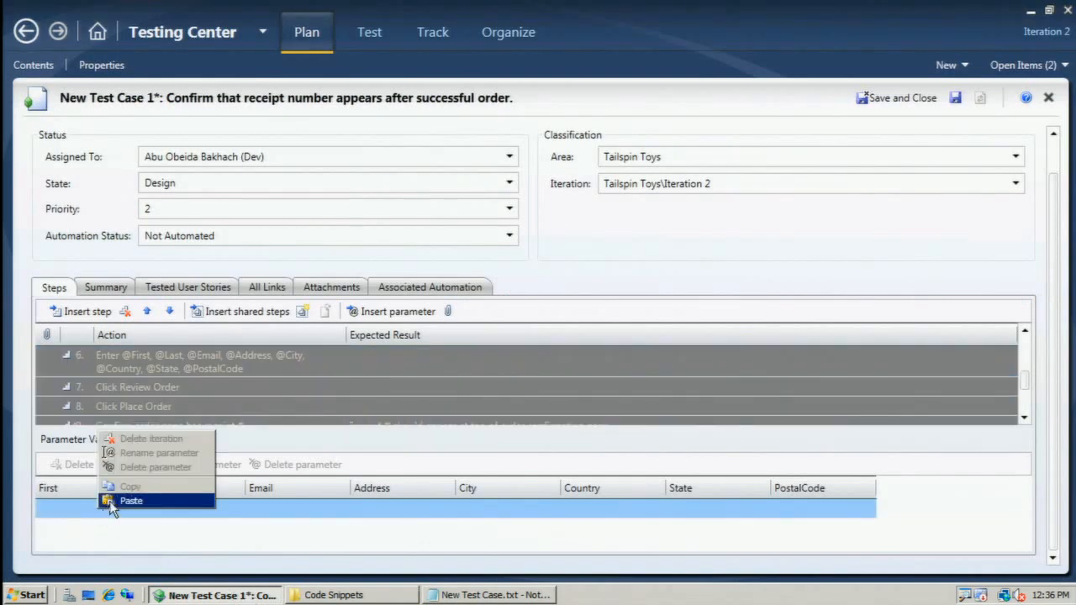
click(130, 501)
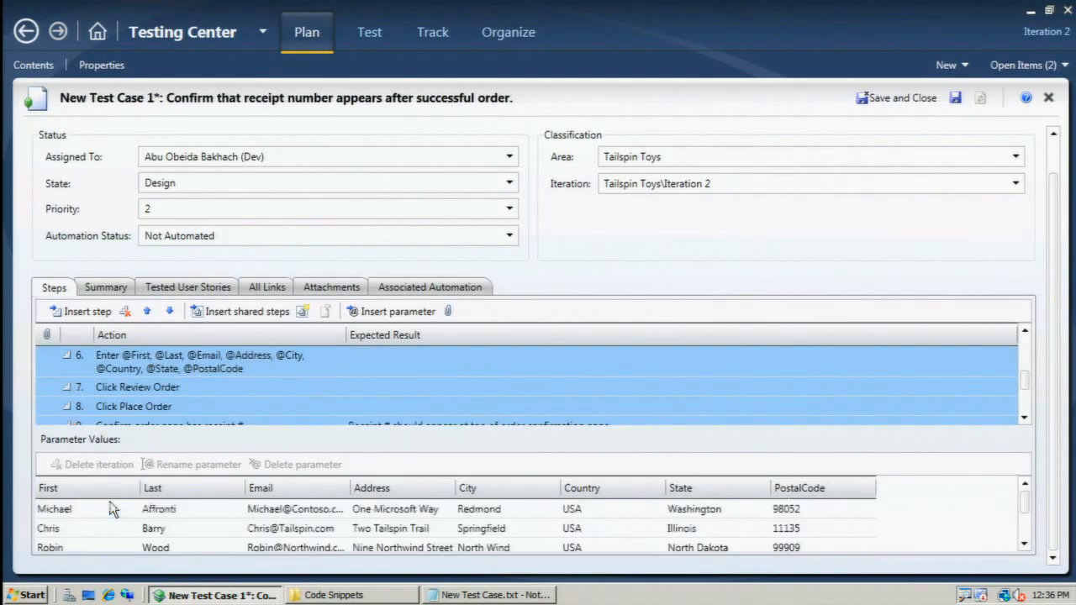
click(1025, 416)
click(1024, 417)
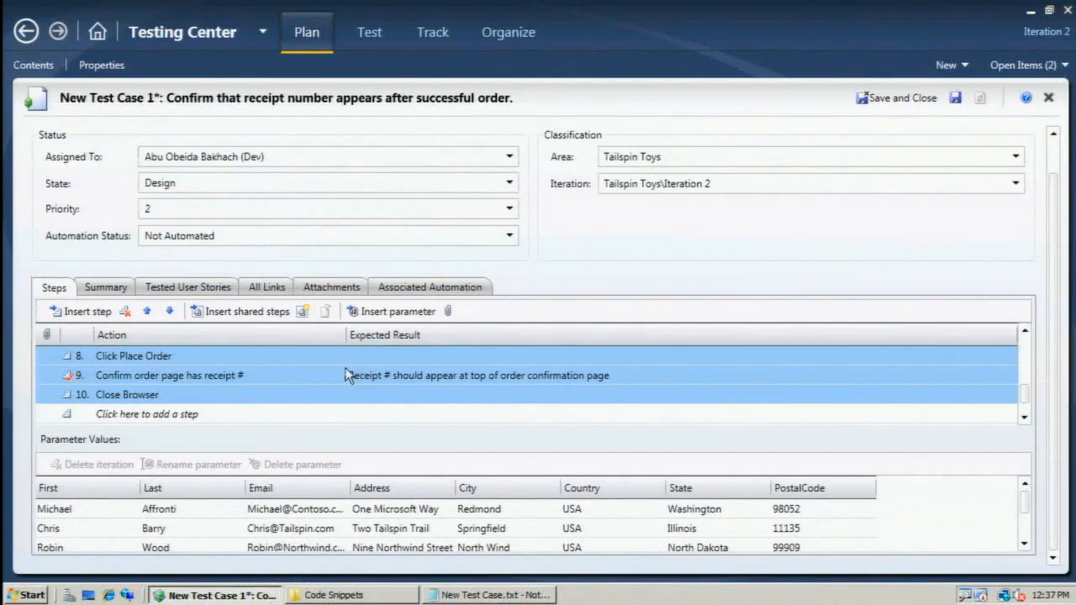
click(904, 99)
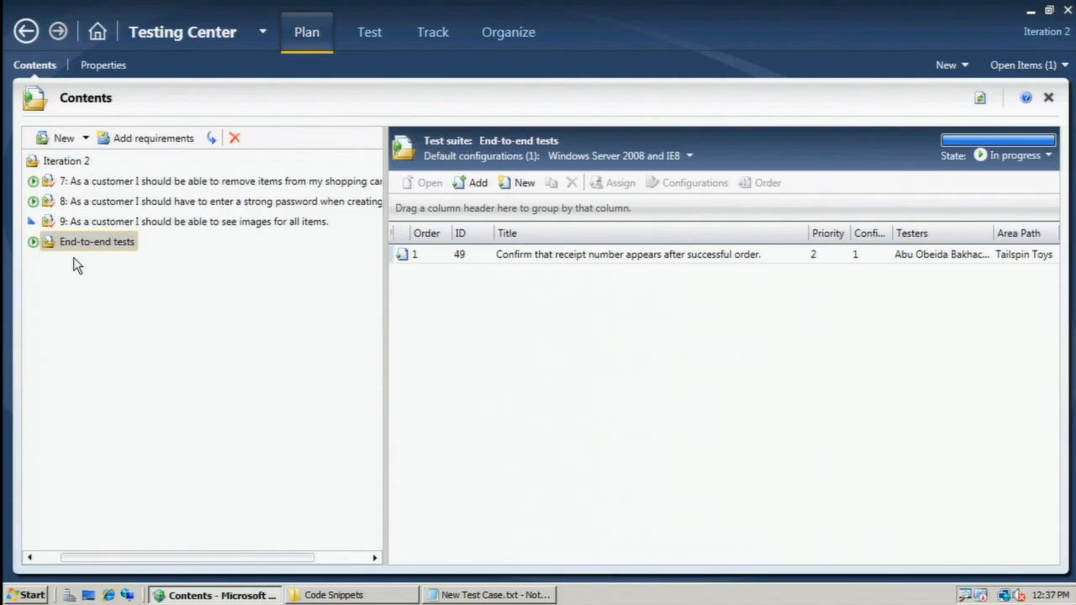
Review the run status of the requirement 7 and 8 suites in Run Tests, and check requirement 9's suite in the plan contents.
click(375, 31)
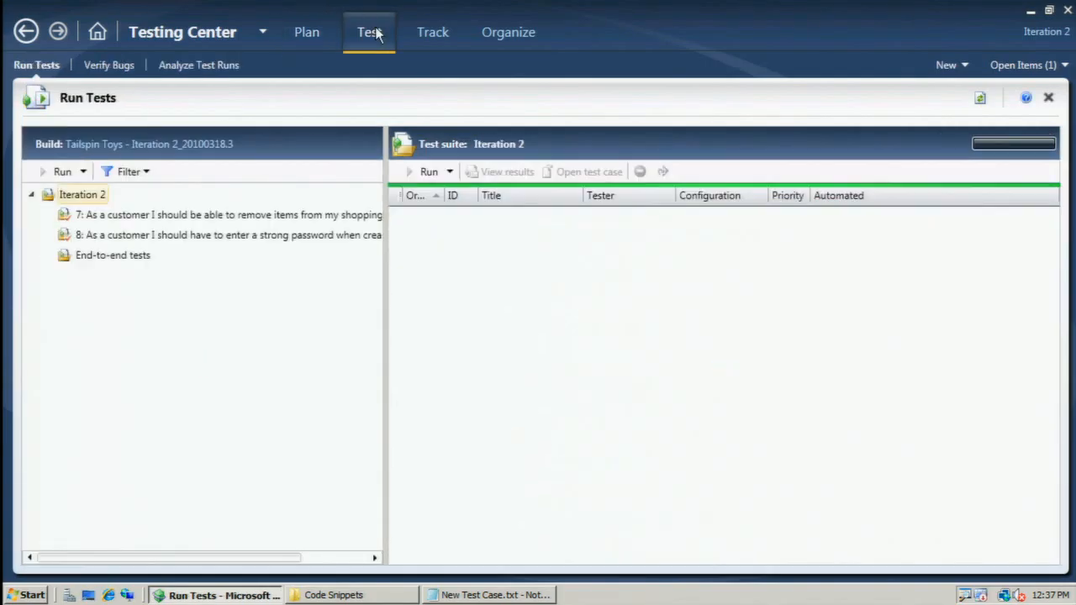
click(149, 217)
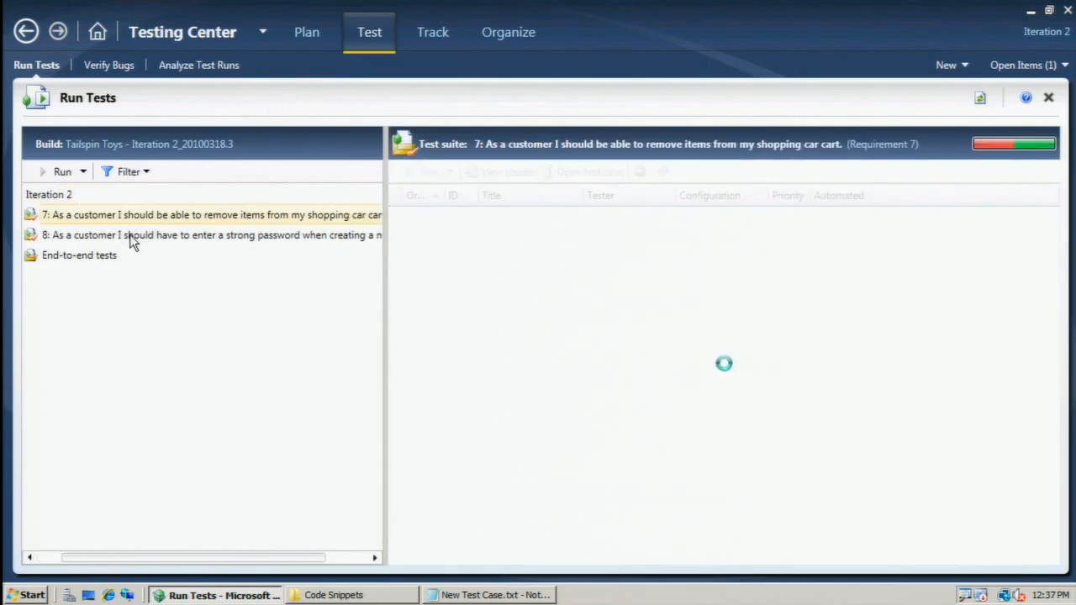
click(132, 238)
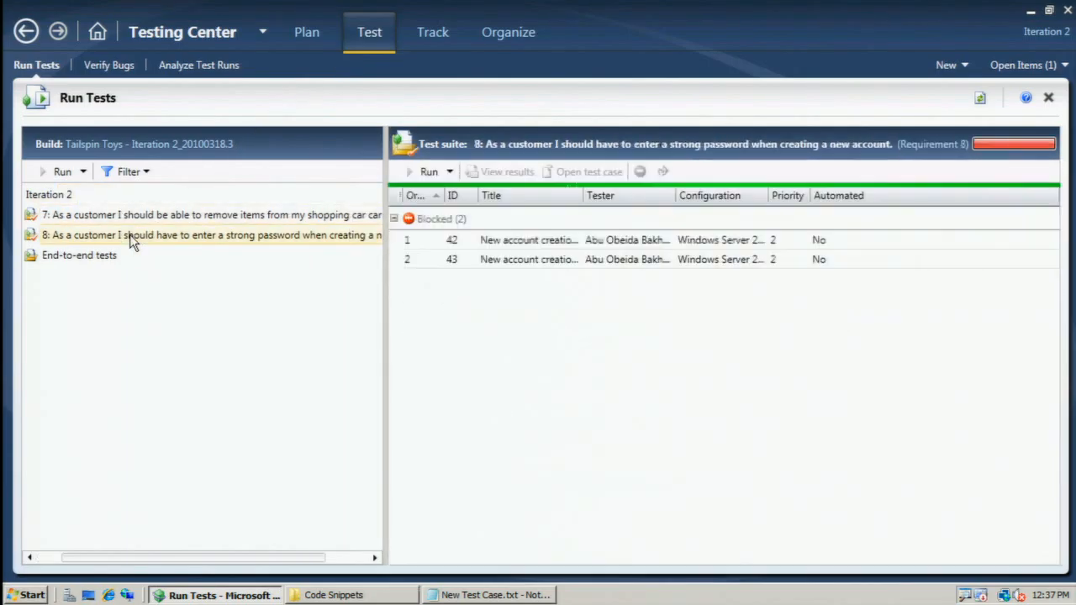
click(305, 33)
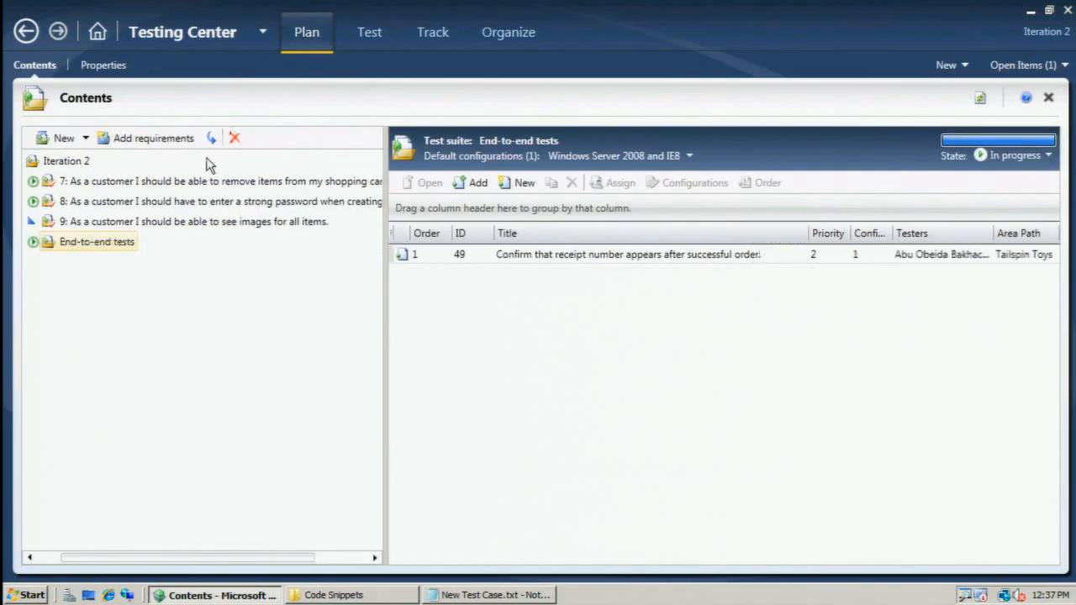
click(74, 223)
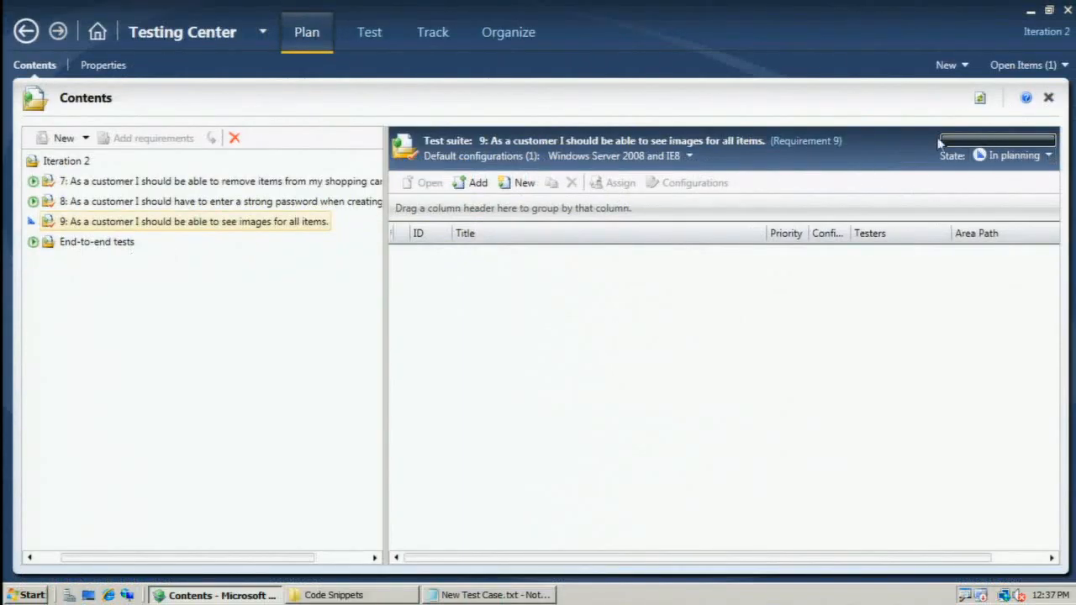
click(369, 37)
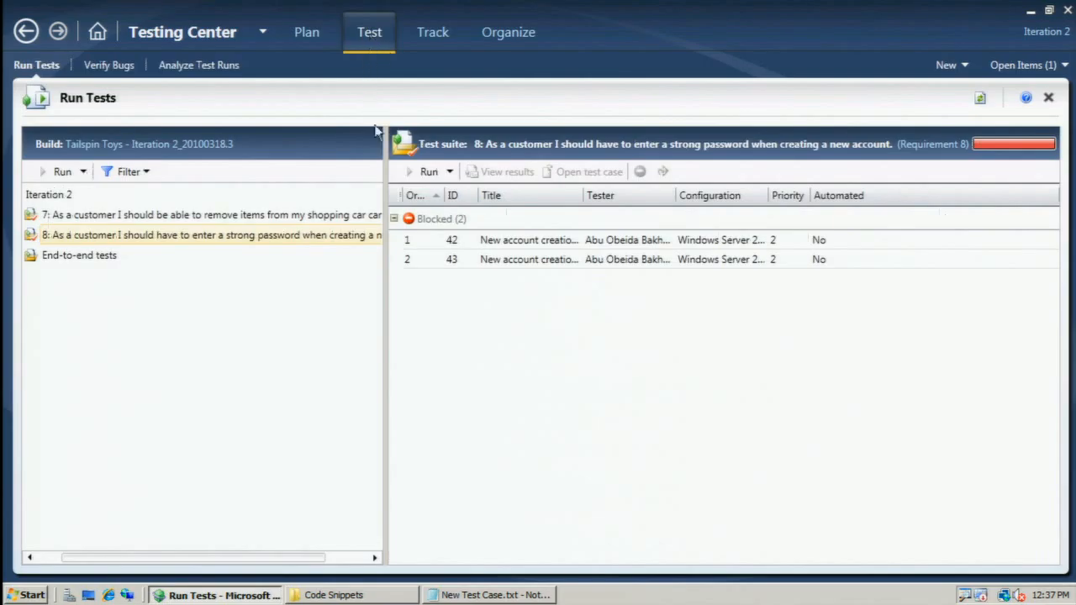
click(160, 216)
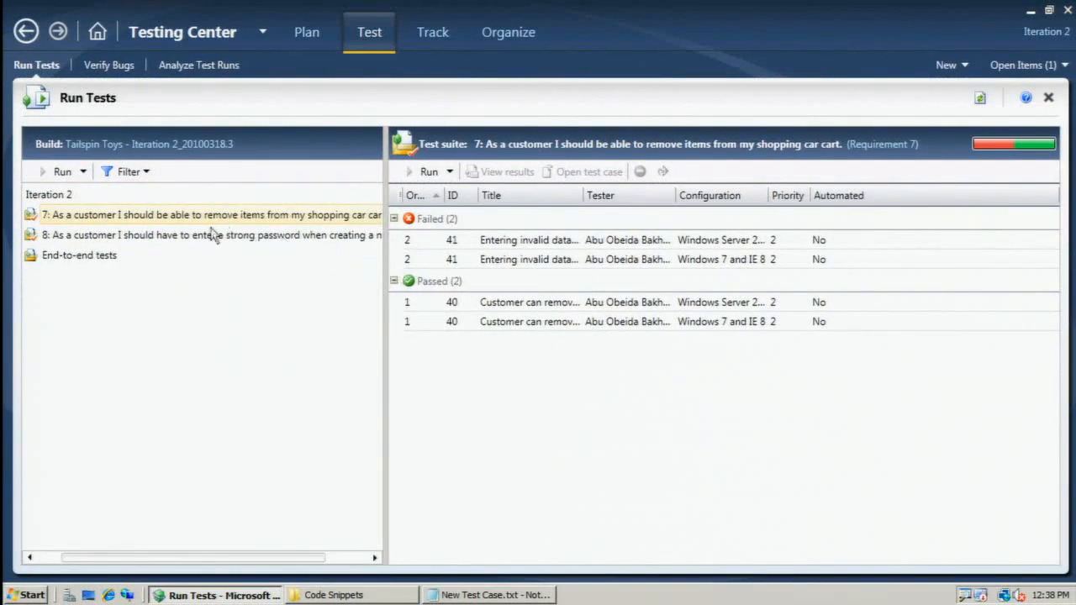
click(210, 236)
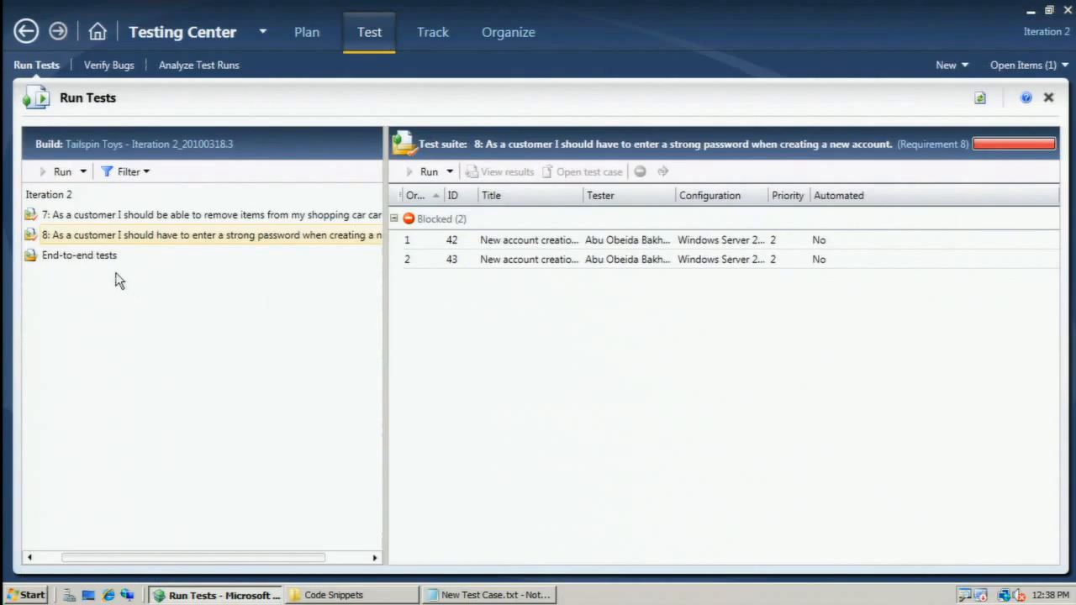
Run test case 49 from the End-to-end tests suite with run options, using build Tailspin Toys - Iteration 2_20100318.3, Lightweight Diagnostics and the local environment.
click(84, 256)
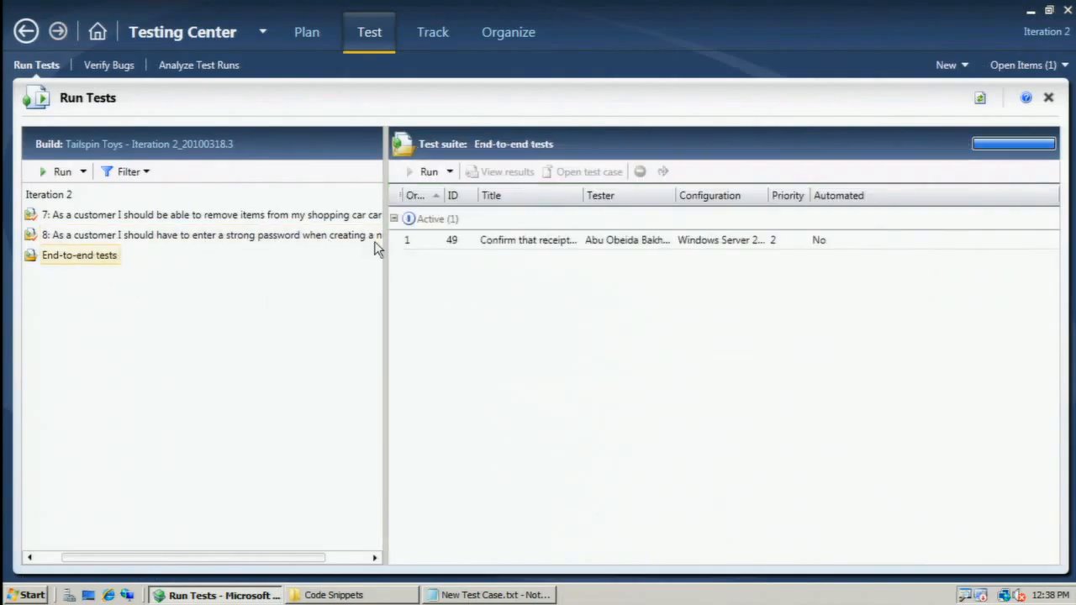
click(446, 244)
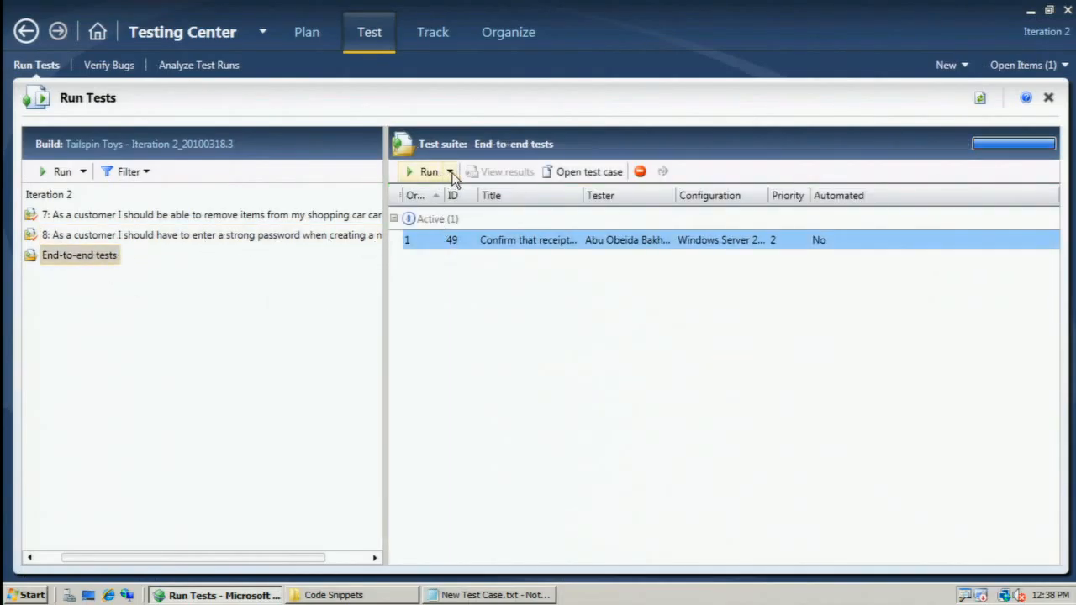
click(449, 172)
click(450, 203)
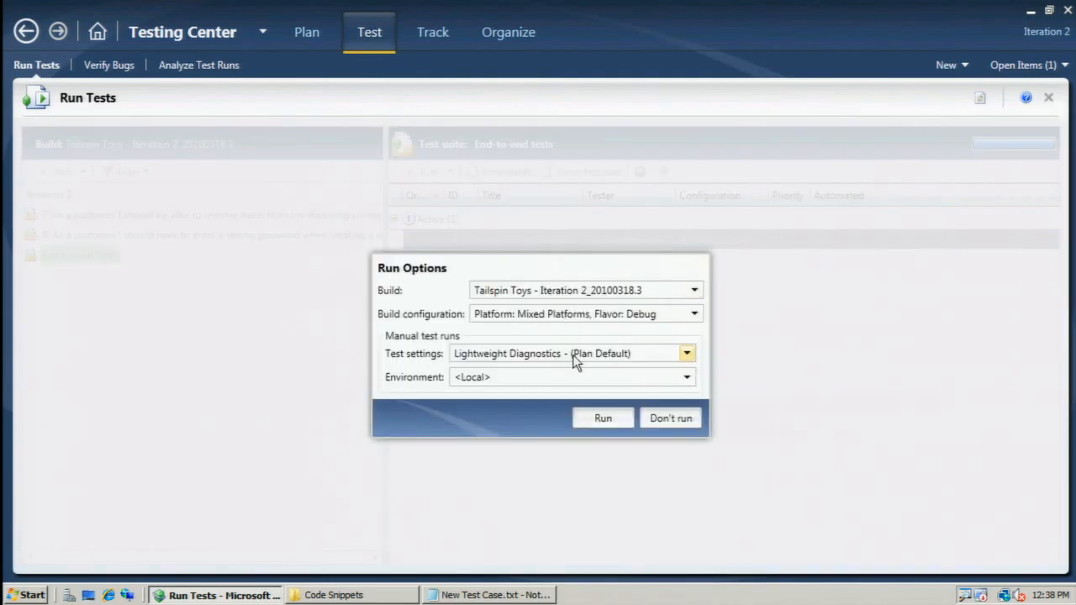
click(577, 363)
click(576, 367)
click(602, 412)
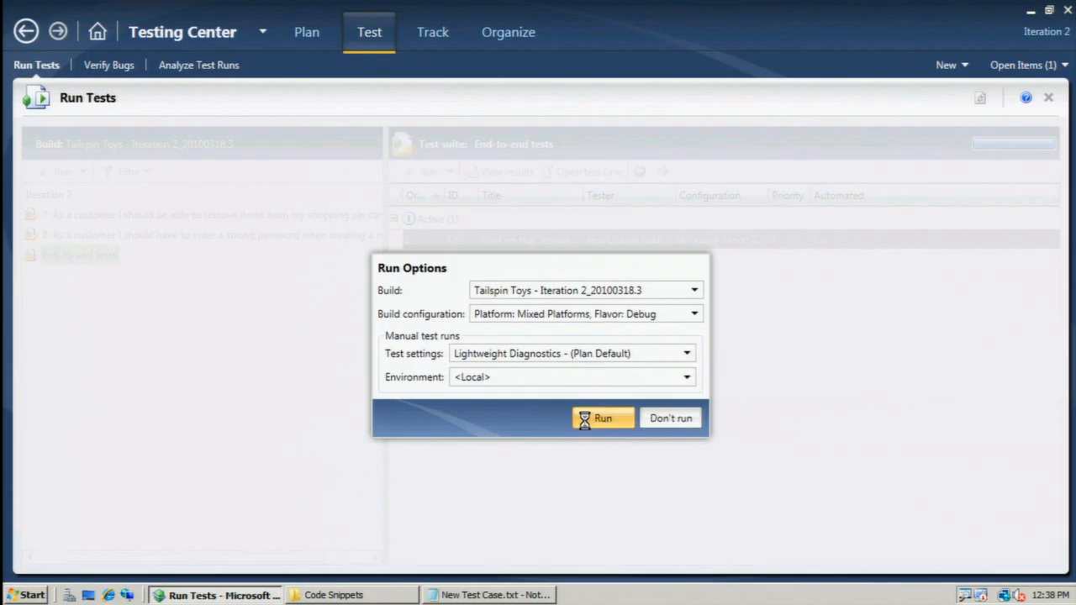
Close the Code Snippets folder window and the New Test Case.txt Notepad window.
click(353, 596)
key(alt+F4)
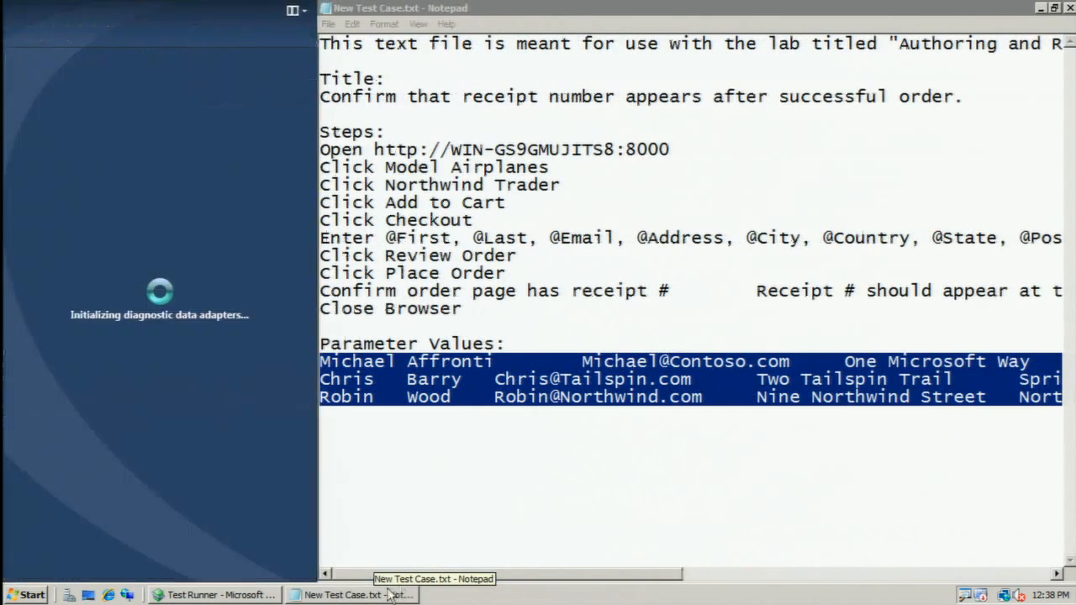
click(380, 594)
key(alt+F4)
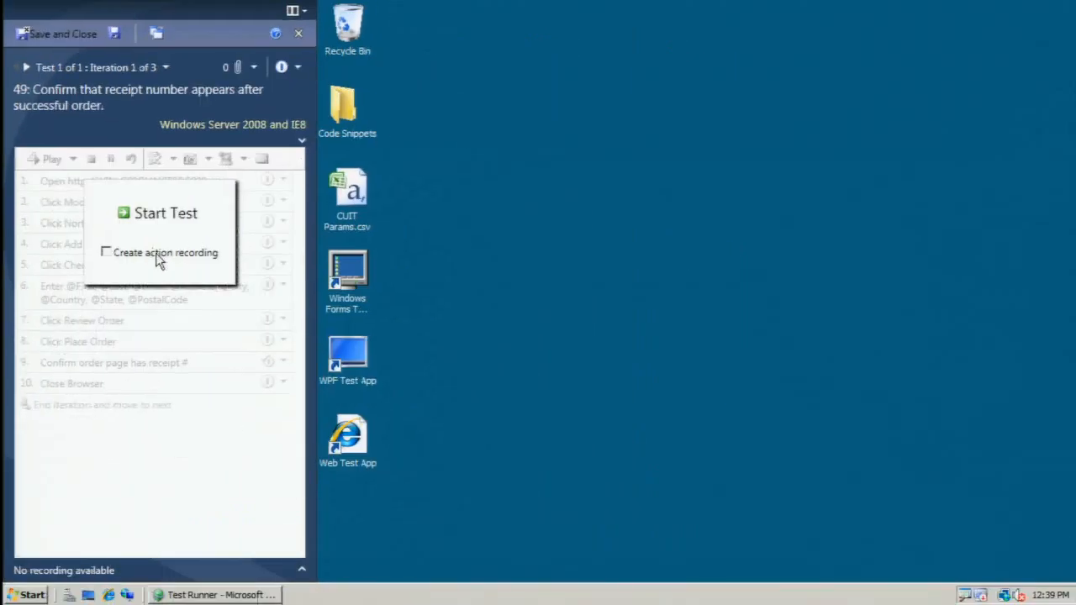
click(313, 305)
click(161, 215)
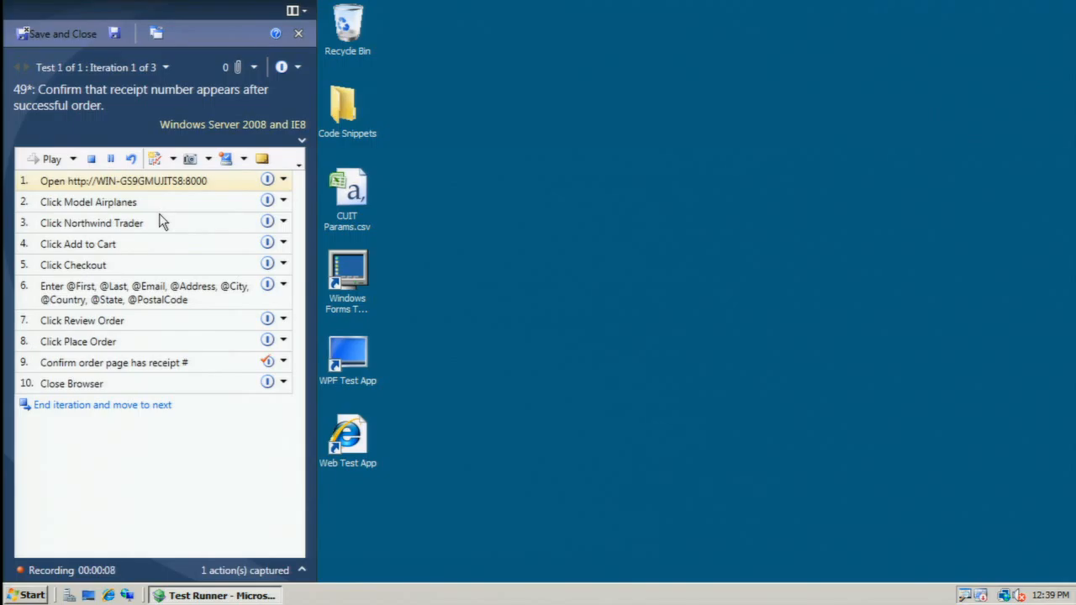
drag(204, 183, 70, 181)
key(ctrl+c)
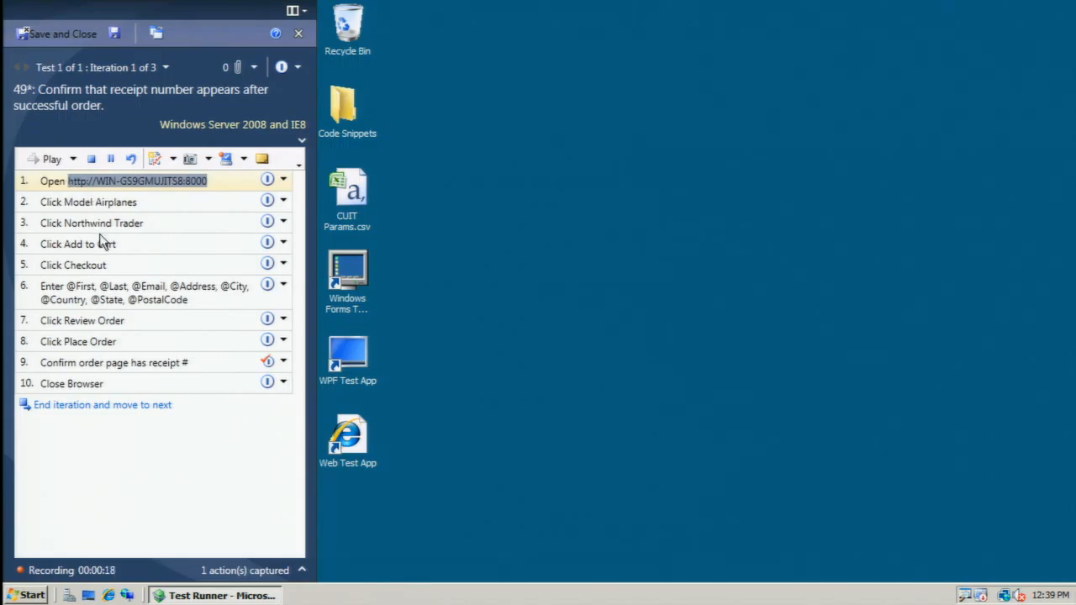
click(107, 595)
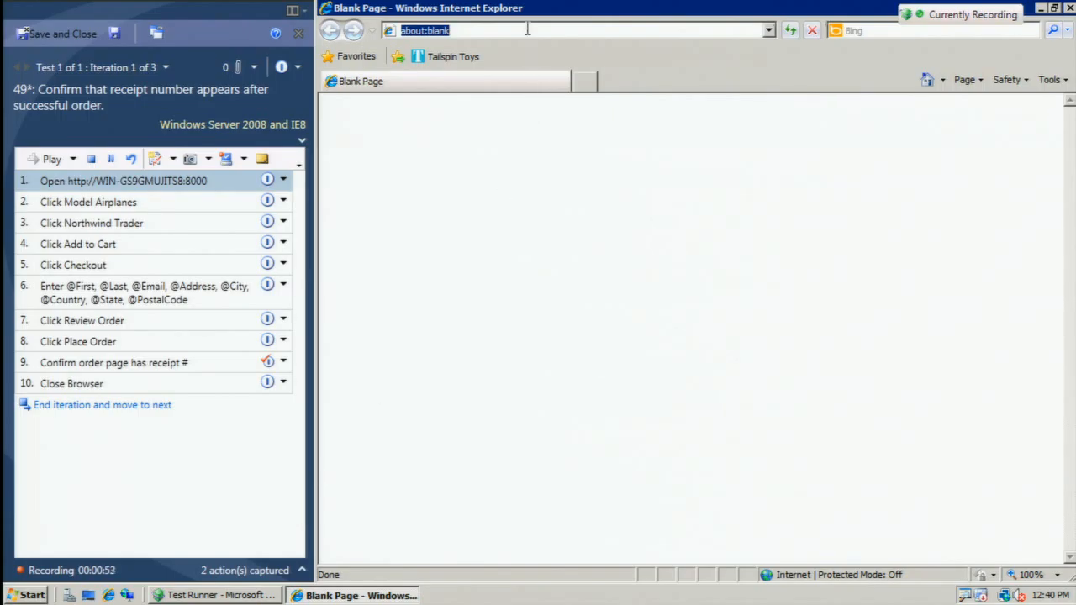
key(ctrl+v)
key(Return)
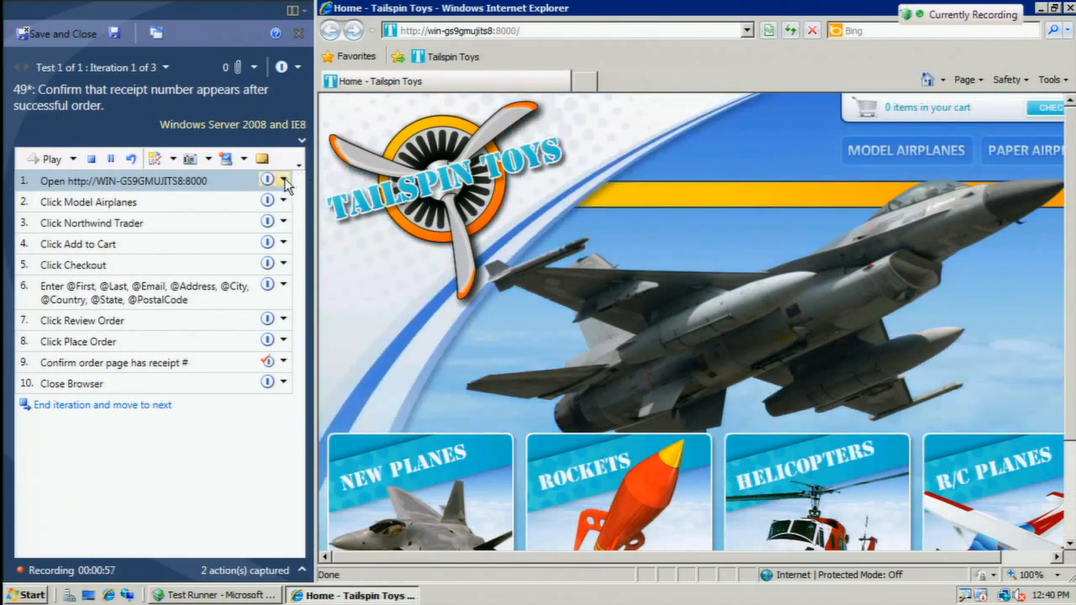
Mark step 1 as passed, then open Model Airplanes on the Tailspin Toys site and pass step 2.
click(287, 186)
click(285, 207)
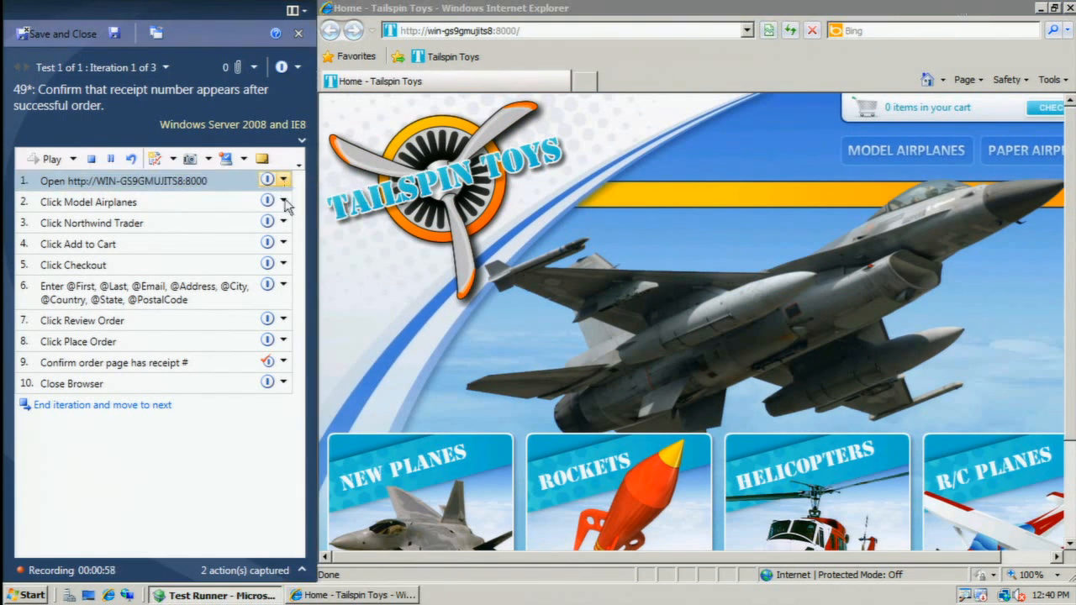
click(901, 153)
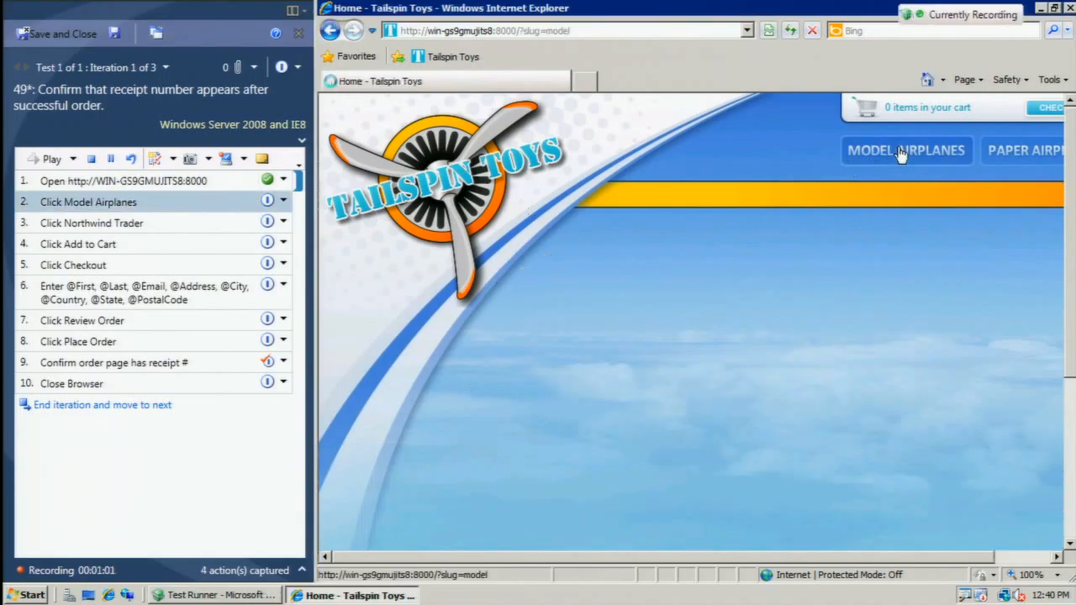
click(284, 209)
click(289, 215)
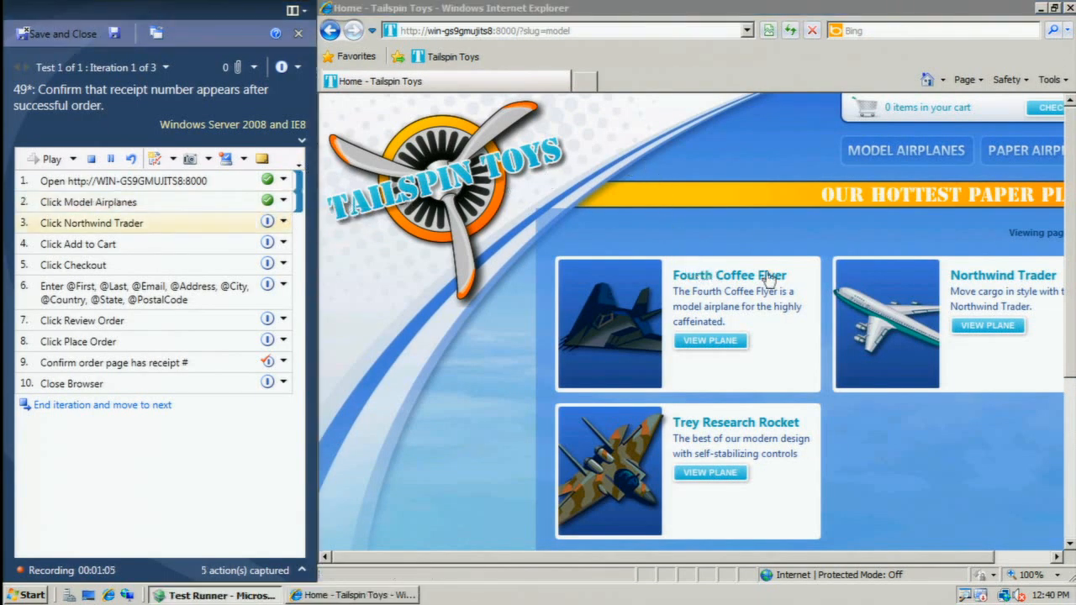
Open the Northwind Trader product and add it to the cart, marking steps 3 and 4 as passed.
click(912, 277)
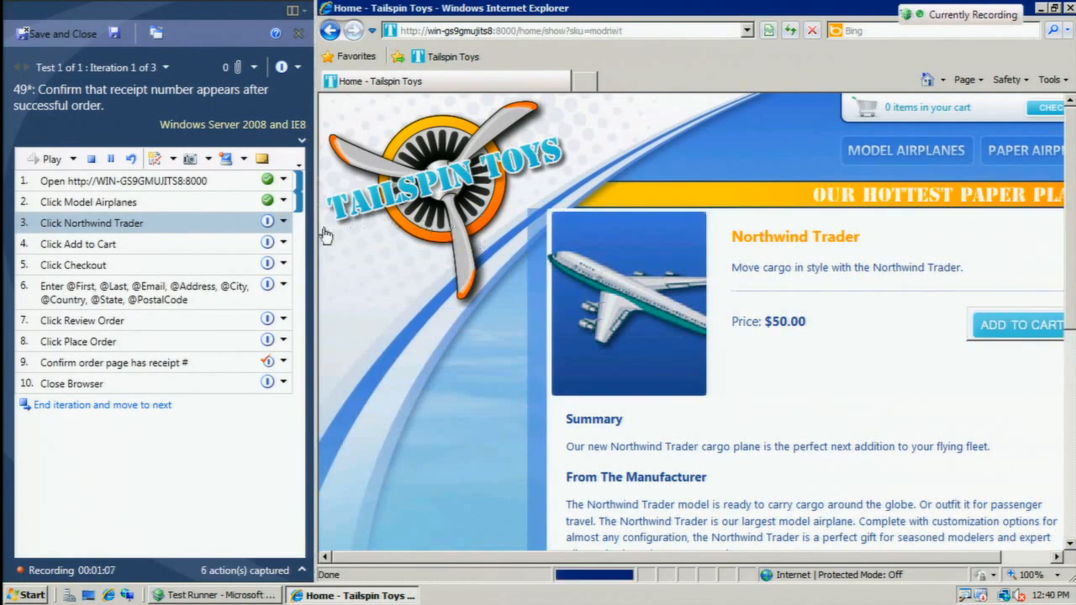
click(283, 221)
click(291, 233)
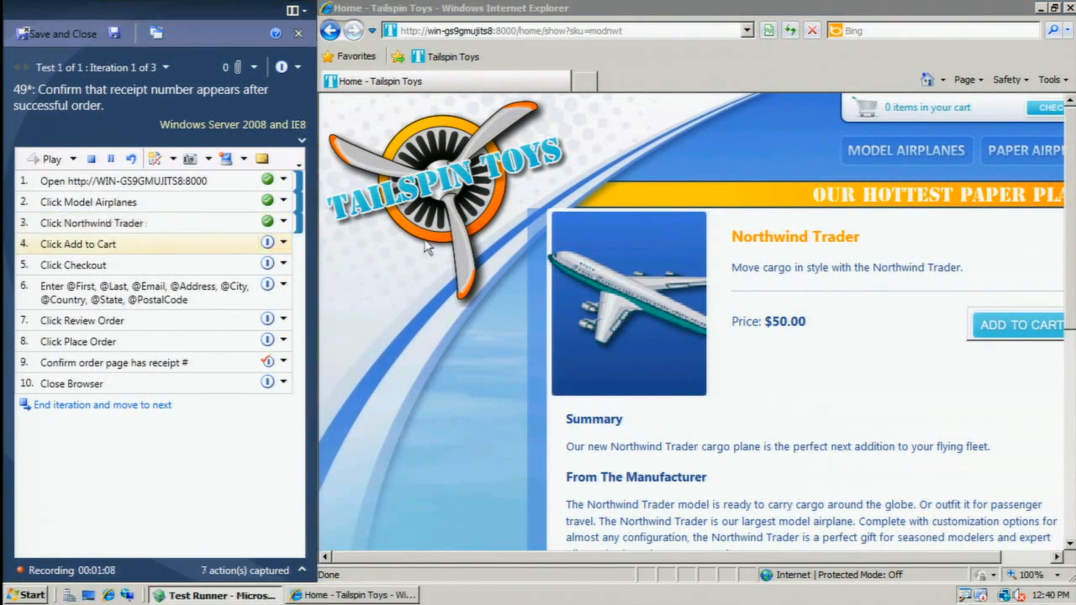
click(1003, 331)
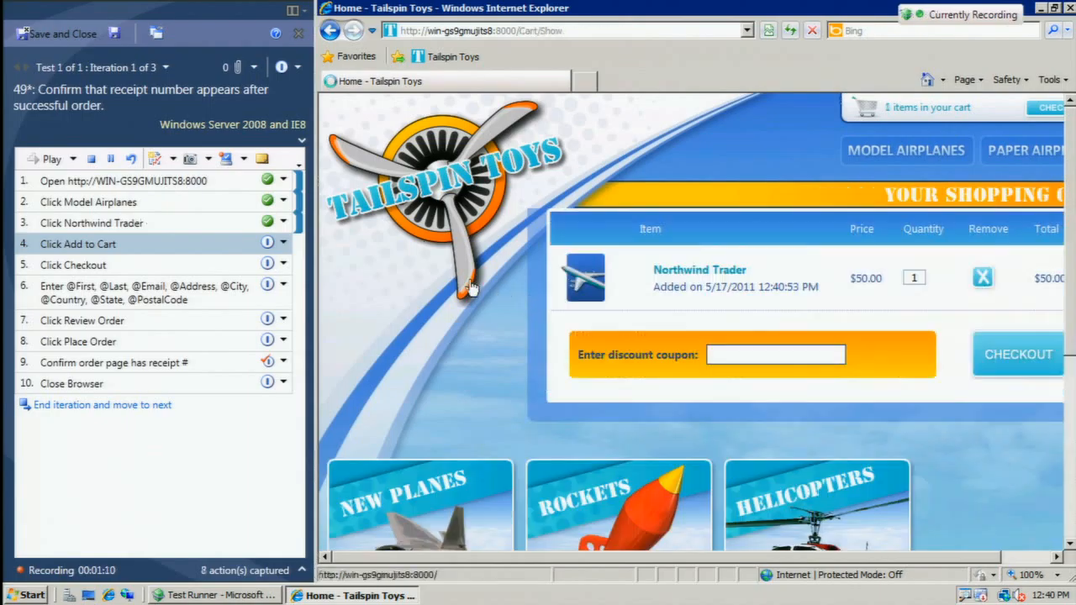
click(283, 242)
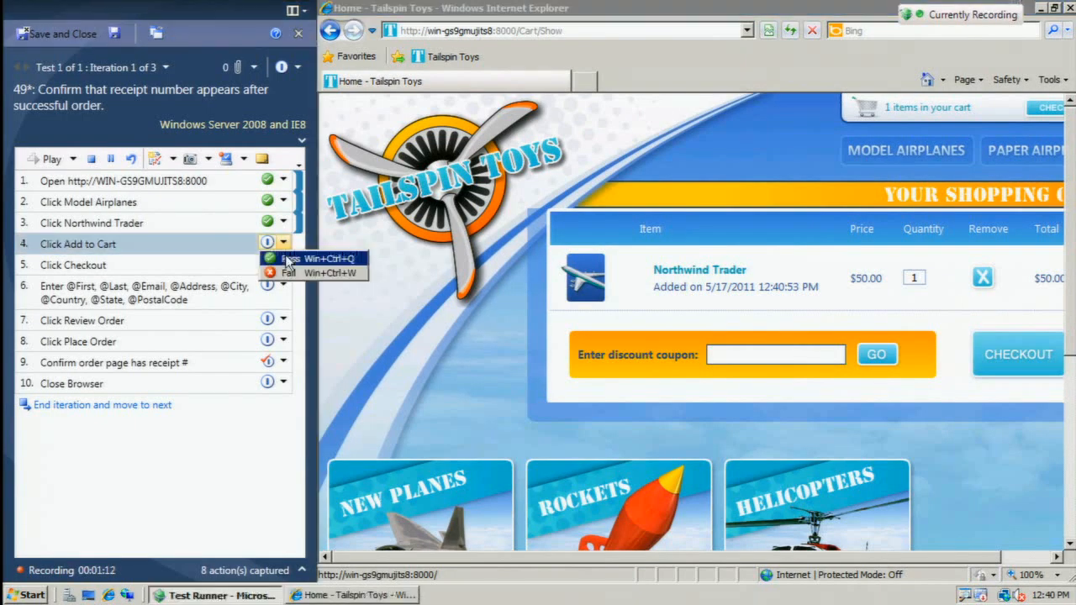
click(288, 258)
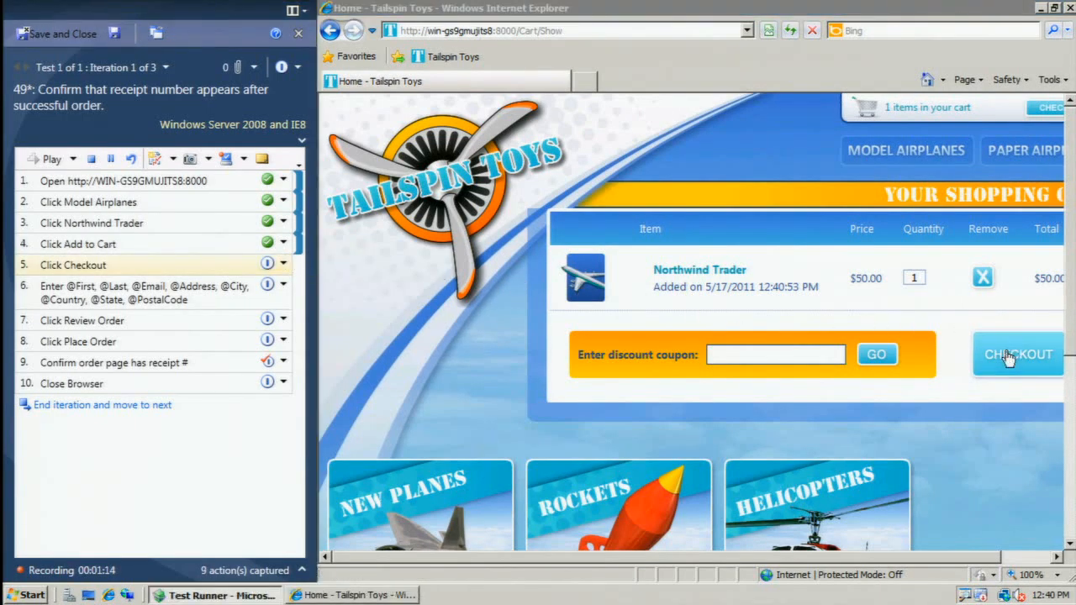
Proceed to checkout from the shopping cart and mark step 5 as passed.
click(1008, 356)
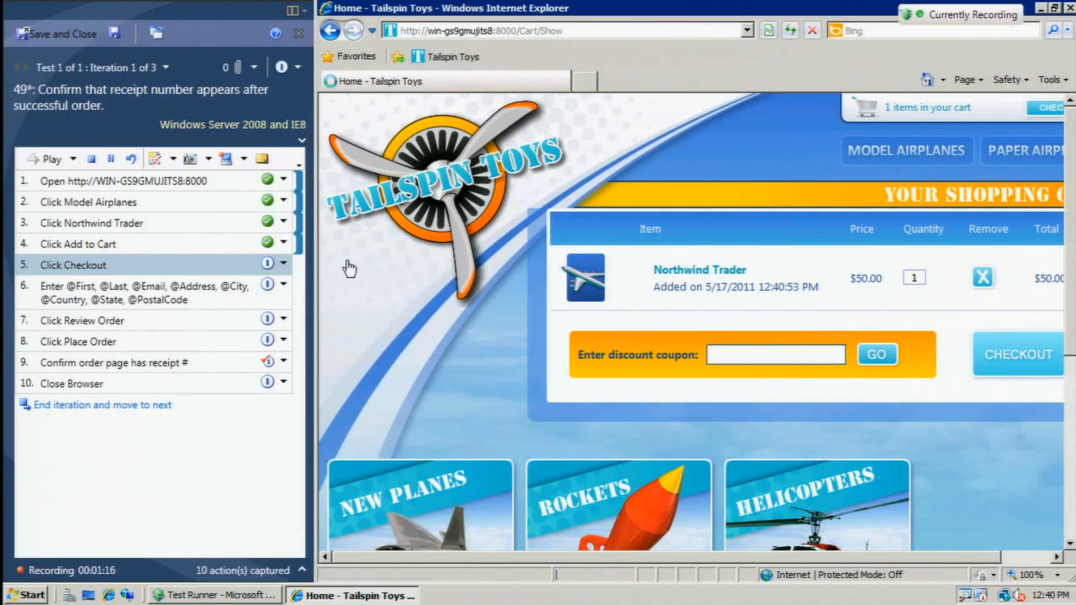
click(284, 264)
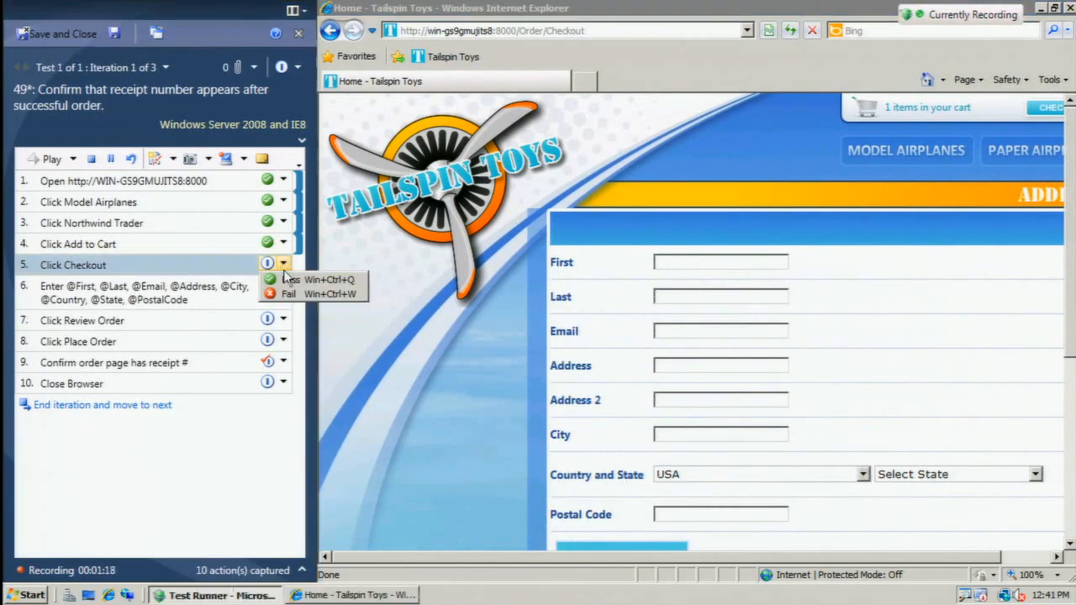
click(290, 279)
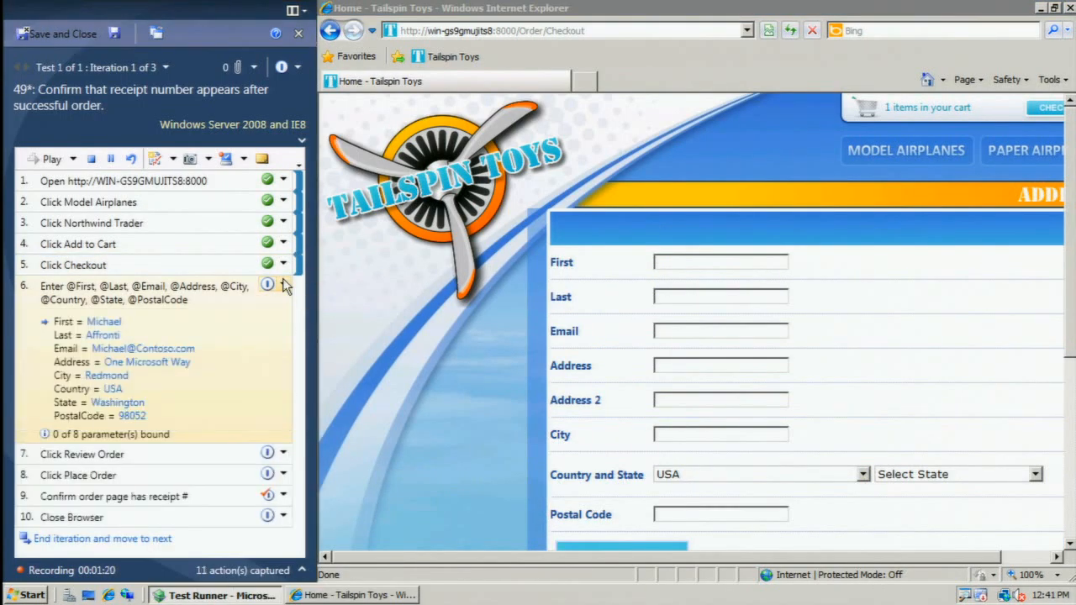
Fill in the checkout form's First field with the customer's first name from step 6's parameters.
click(677, 263)
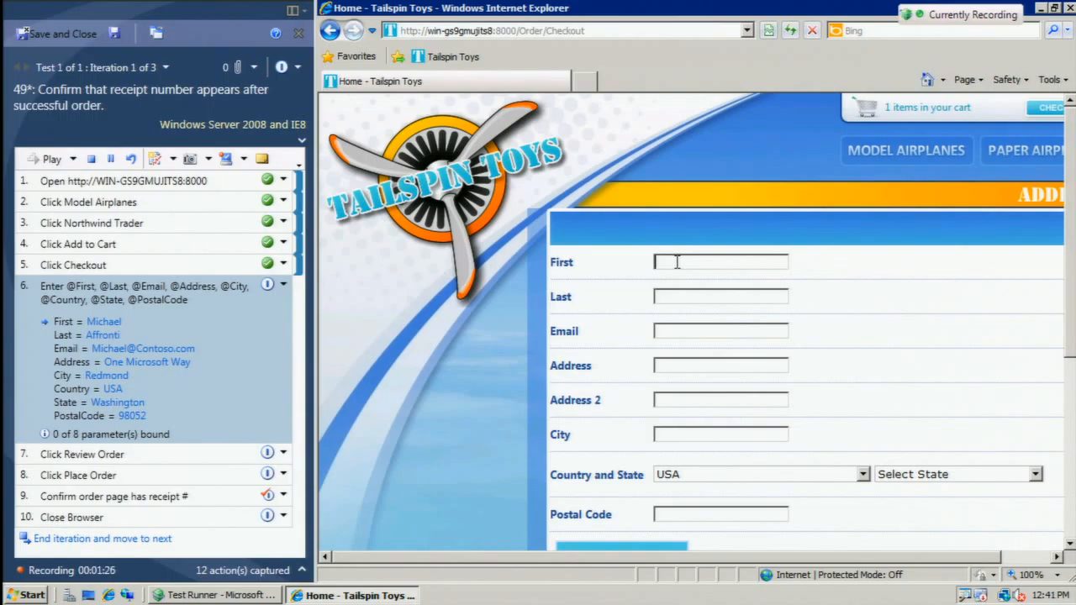
text(Michael)
Try to paste the customer's last name into the checkout form's Last field.
click(679, 296)
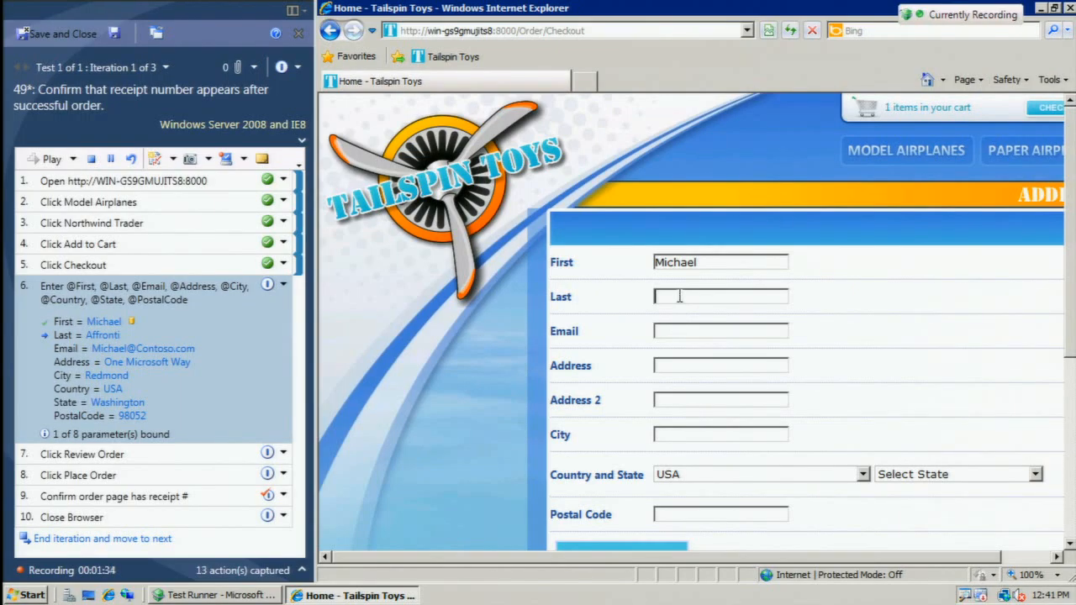
click(672, 297)
click(688, 297)
click(695, 332)
click(705, 295)
right_click(705, 296)
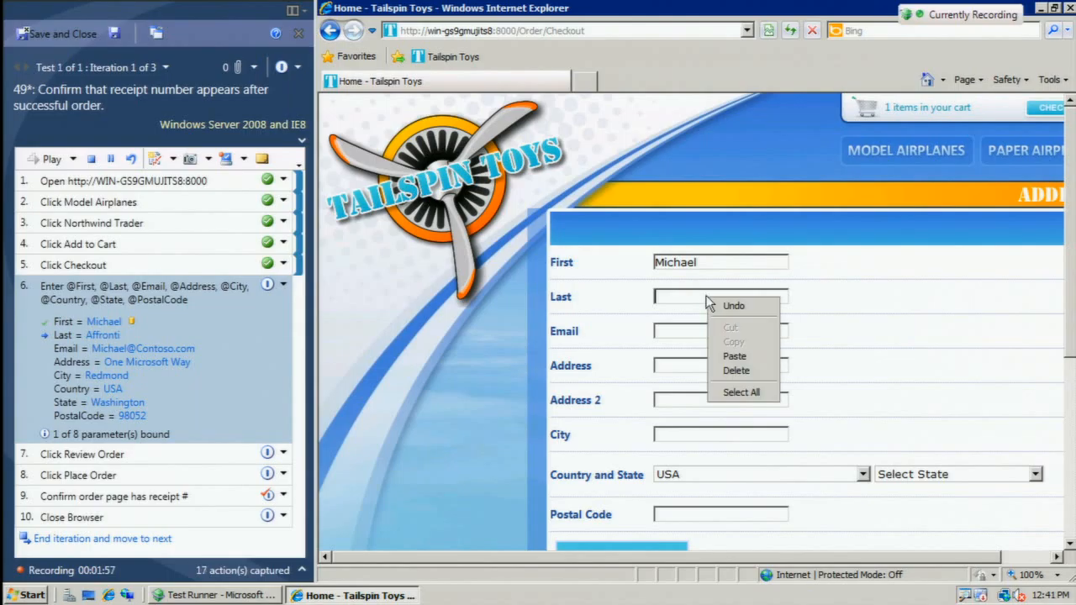
click(732, 358)
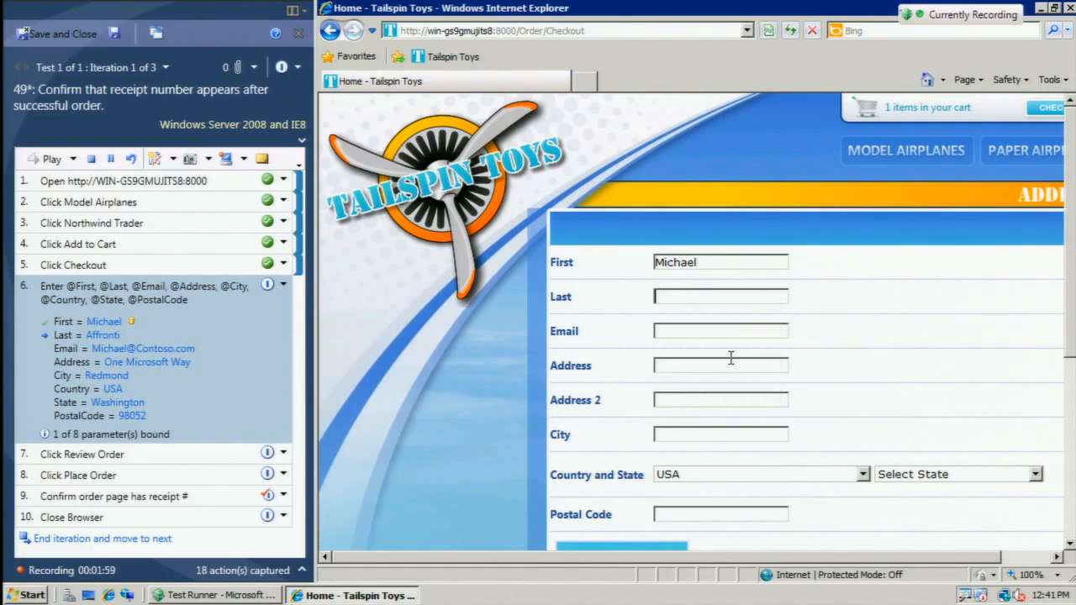
Copy the last name parameter again and fill in the customer's last name, email, street address and city on the checkout form.
click(101, 346)
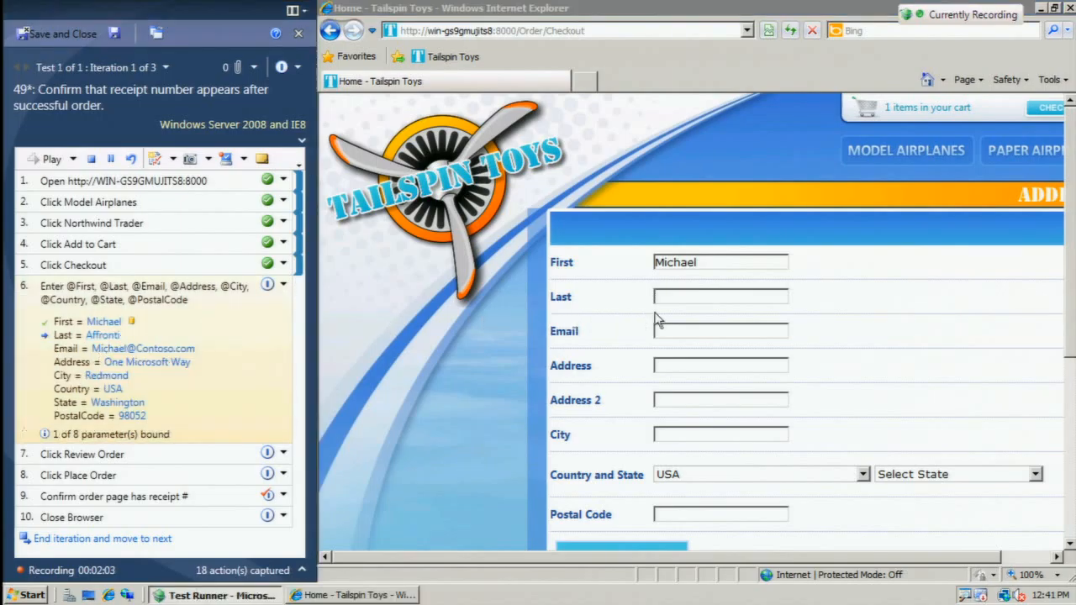
click(679, 297)
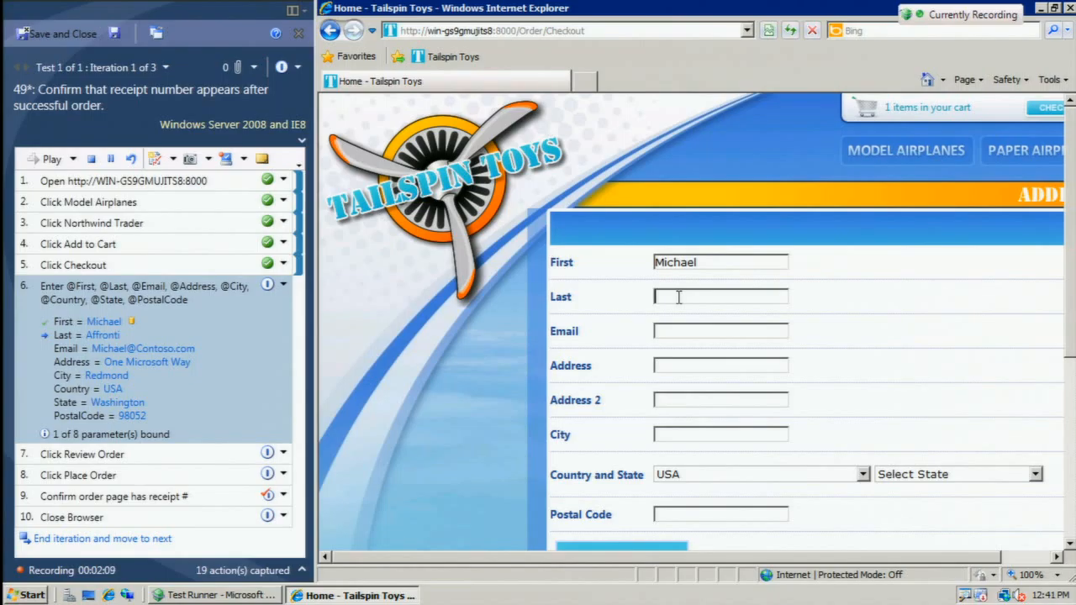
text(Affronti)
click(673, 334)
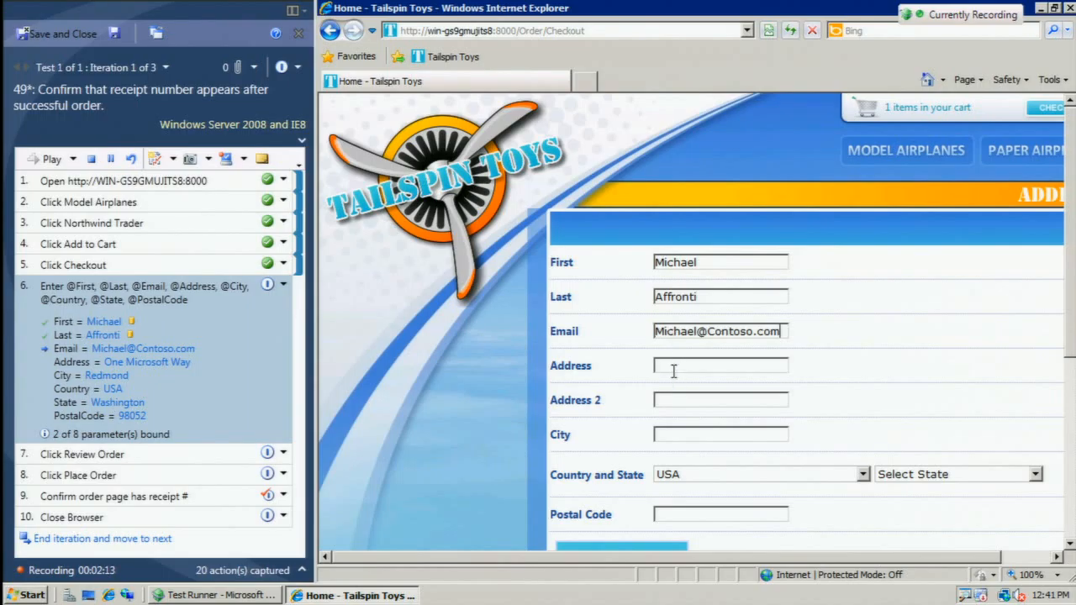
click(673, 366)
text(One Microsoft Way)
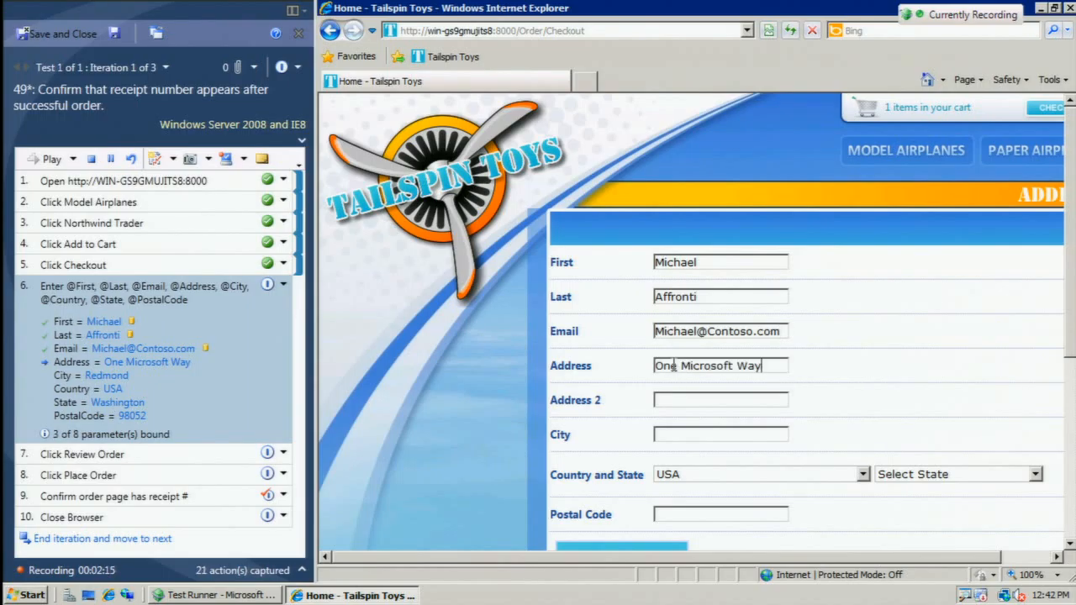
click(667, 435)
text(Redmond)
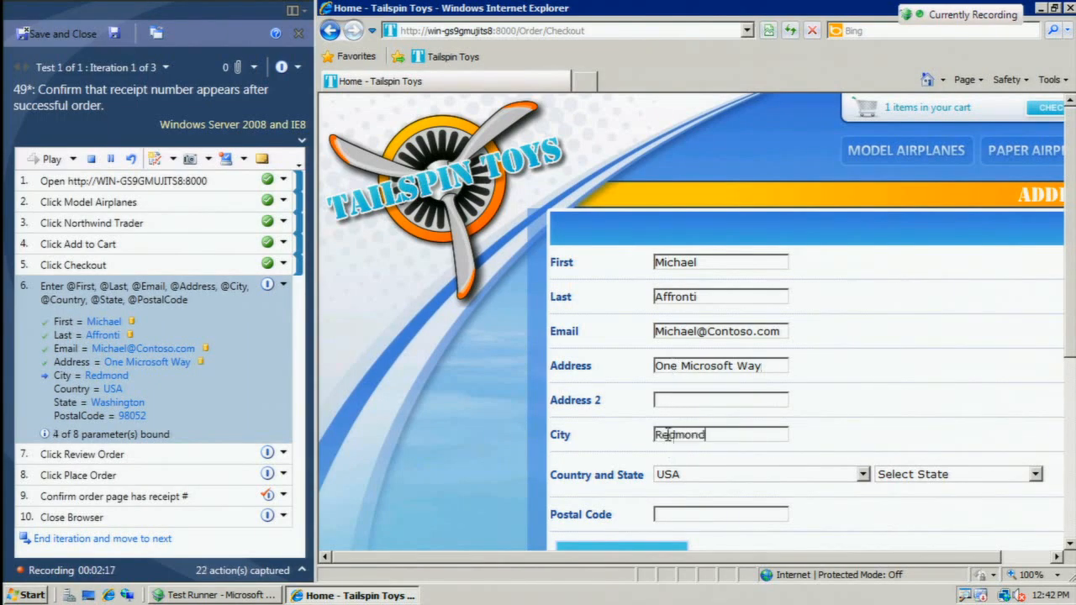
Choose USA and Washington as country and state, and enter the postal code from the test parameters.
click(845, 476)
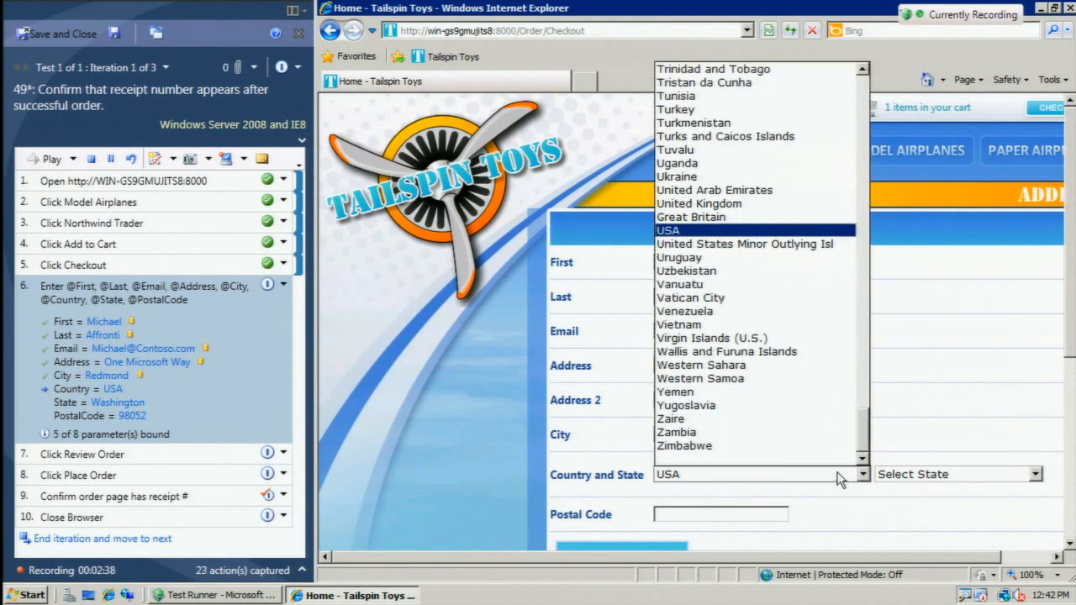
click(735, 235)
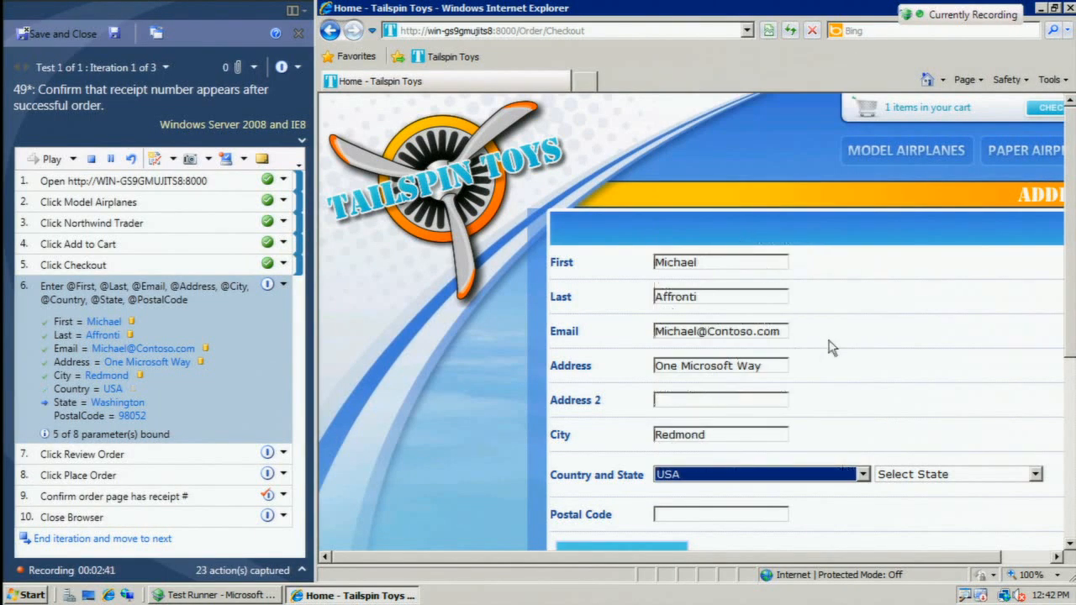
click(934, 474)
scroll(941, 272, down, 10)
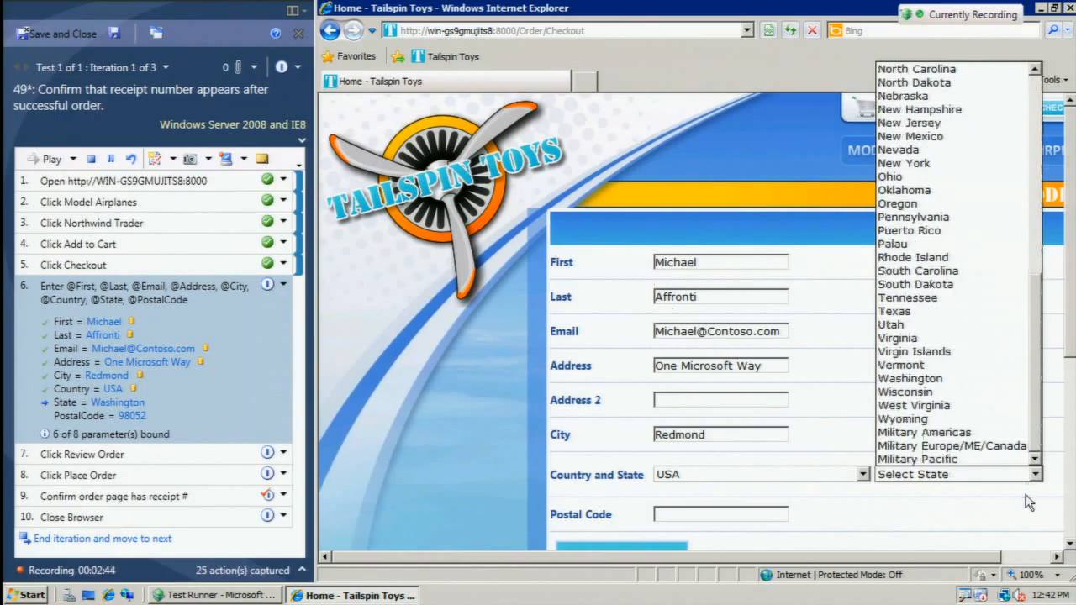
click(925, 379)
click(720, 515)
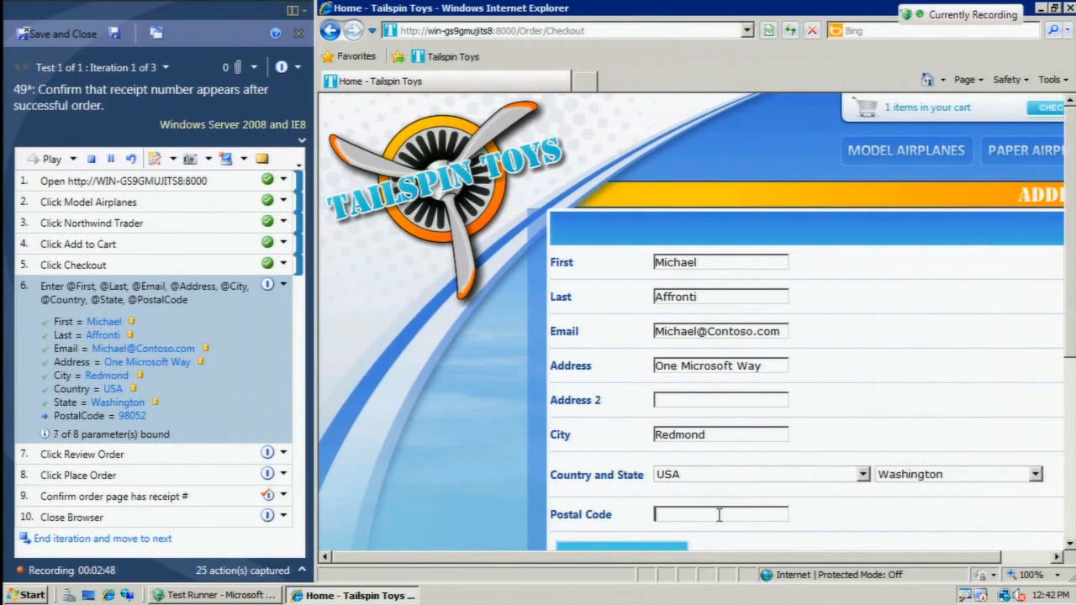
text(98052)
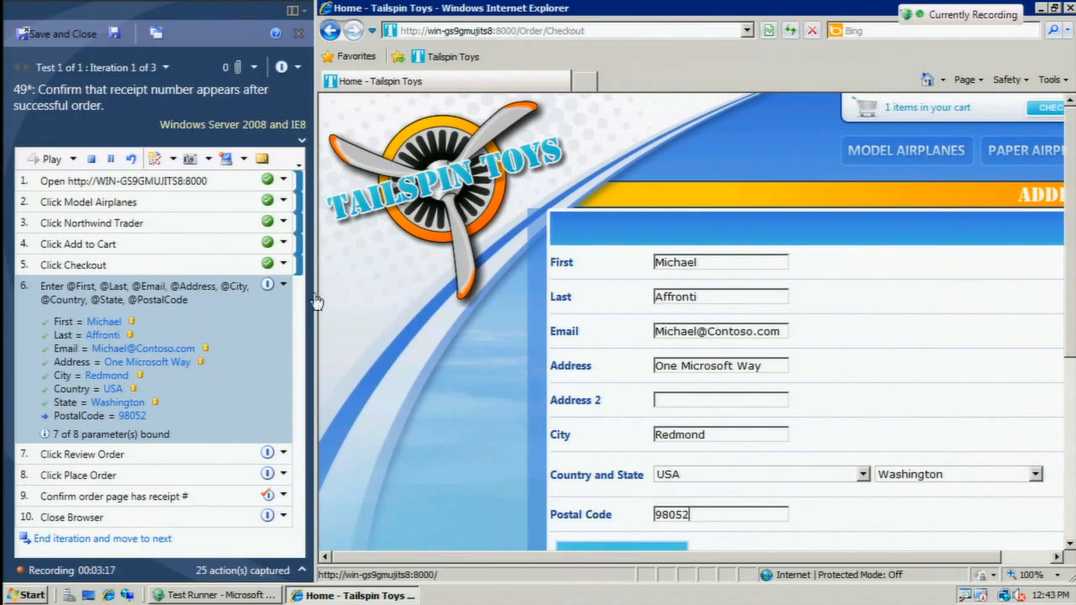
Mark step 6 as passed, then submit the address form for order review and pass step 7.
click(284, 285)
click(287, 300)
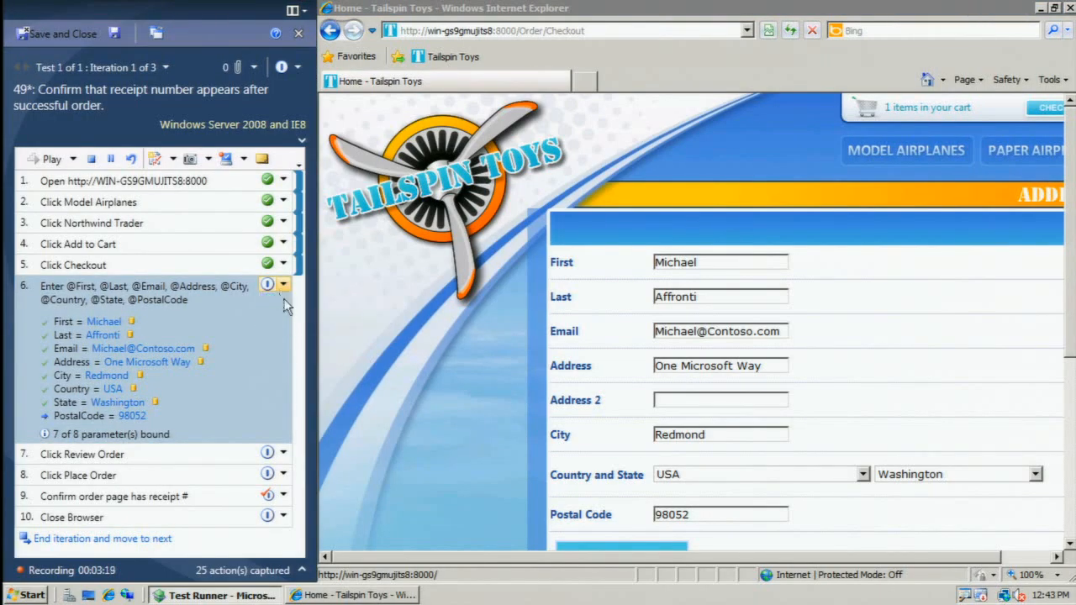
click(1069, 543)
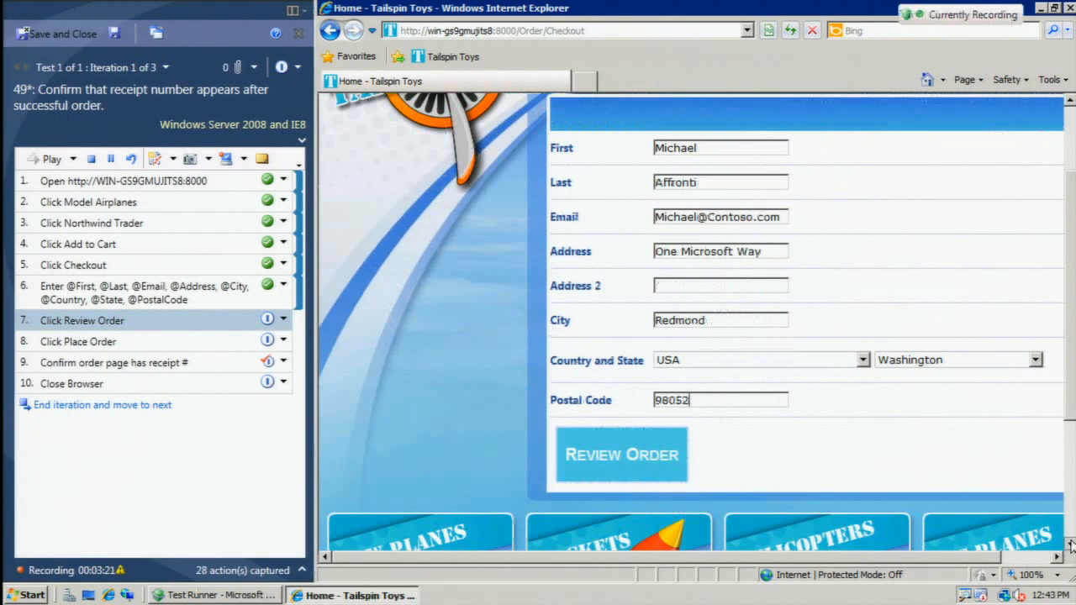
click(602, 448)
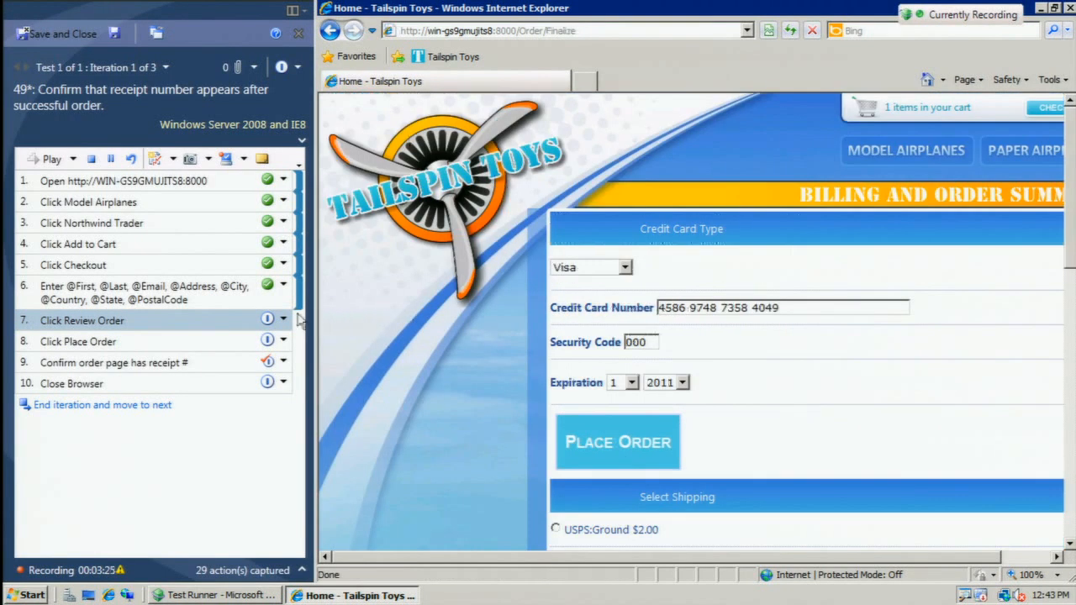
click(283, 319)
click(290, 334)
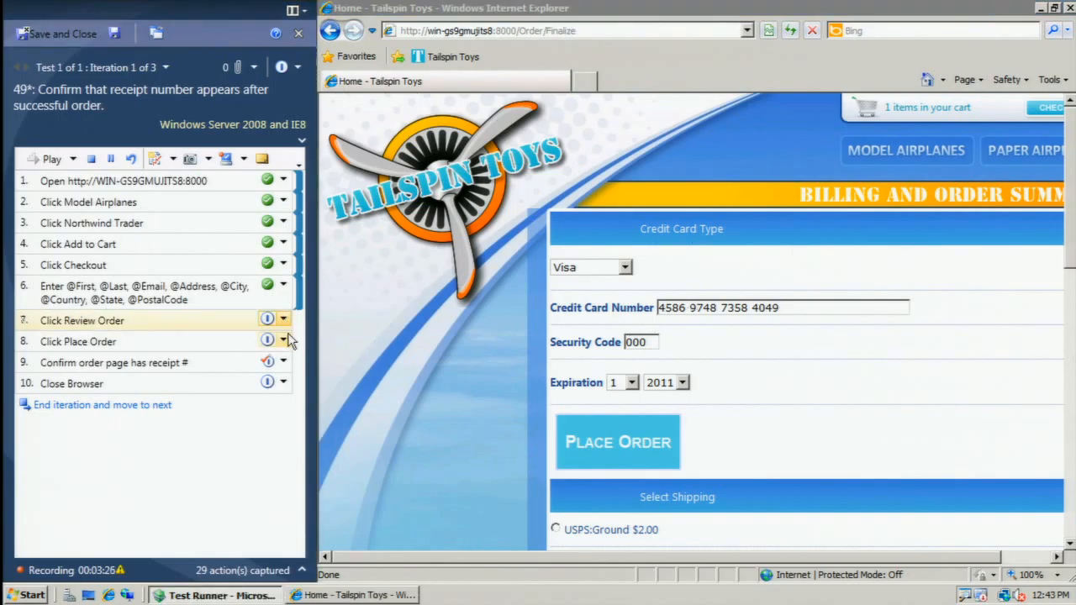
Place the order and mark steps 8 and 9 as passed.
click(608, 440)
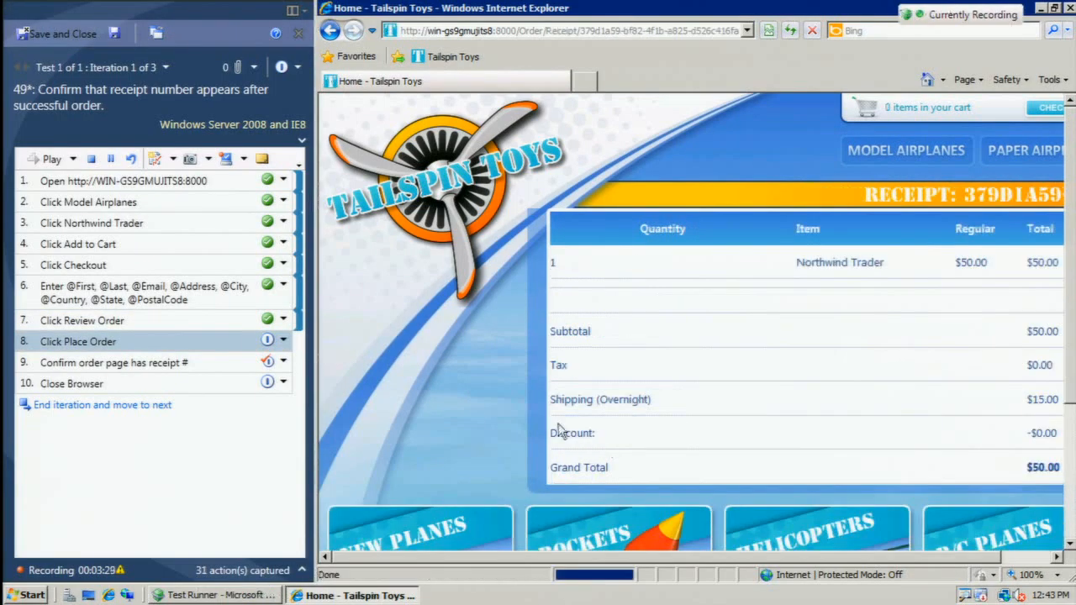
click(284, 340)
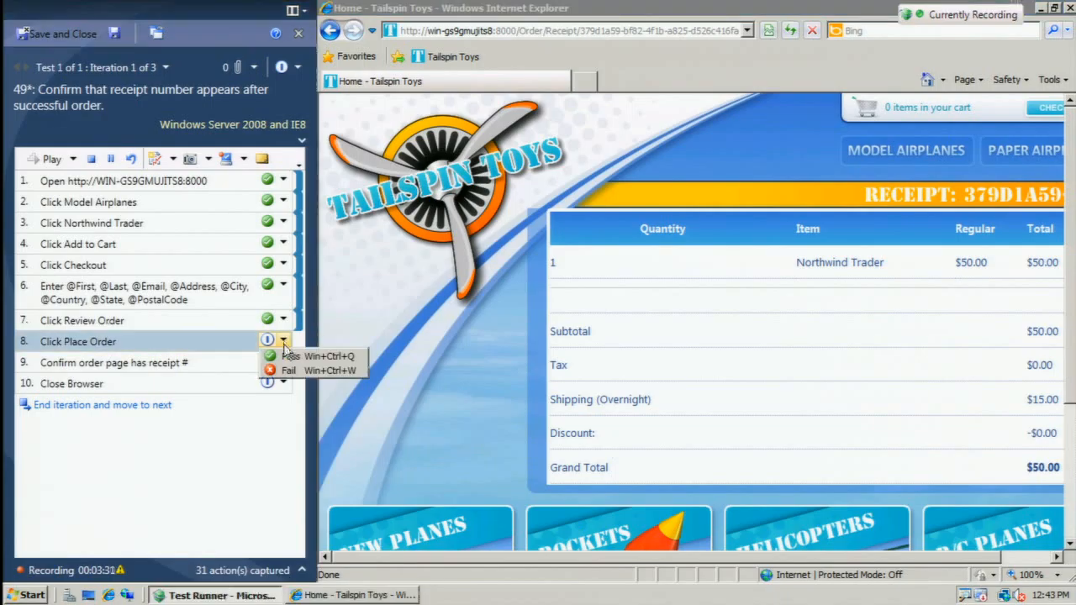
click(288, 359)
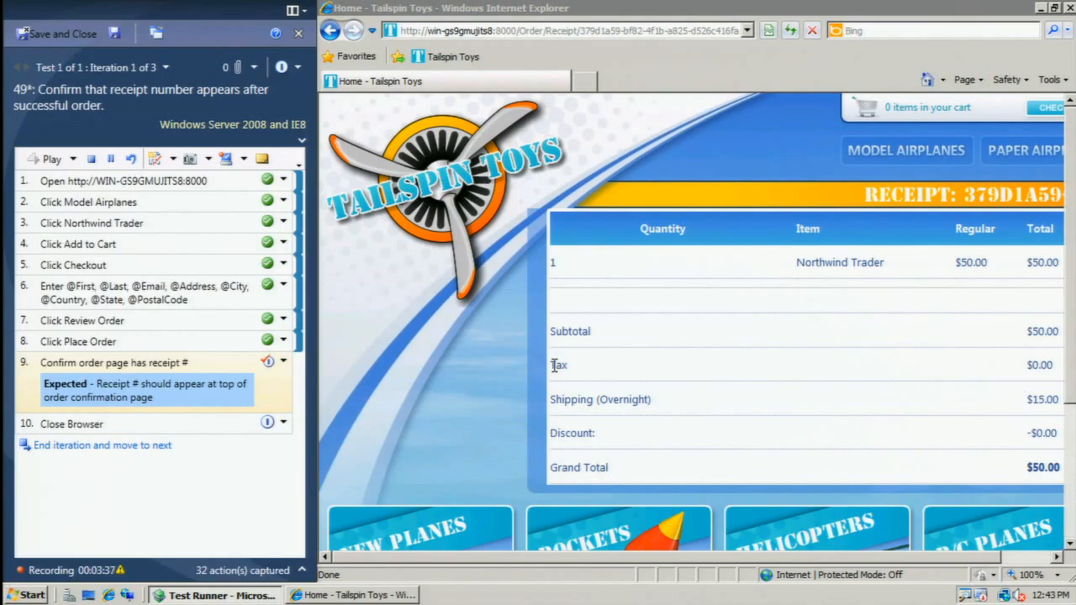
click(283, 361)
click(286, 375)
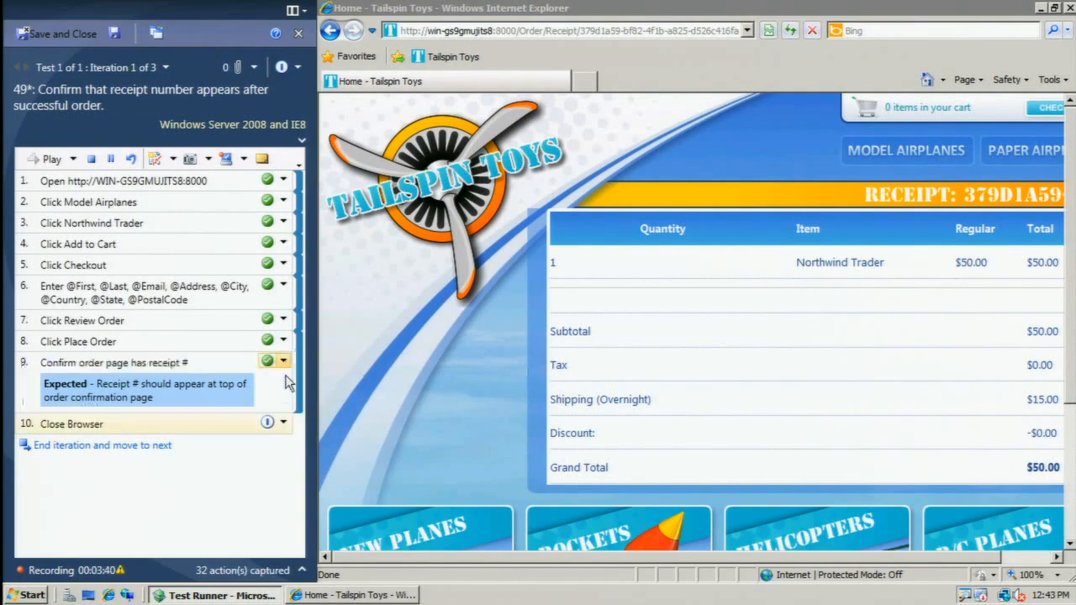
Close the Internet Explorer window and mark step 10, Close Browser, as passed.
click(1066, 8)
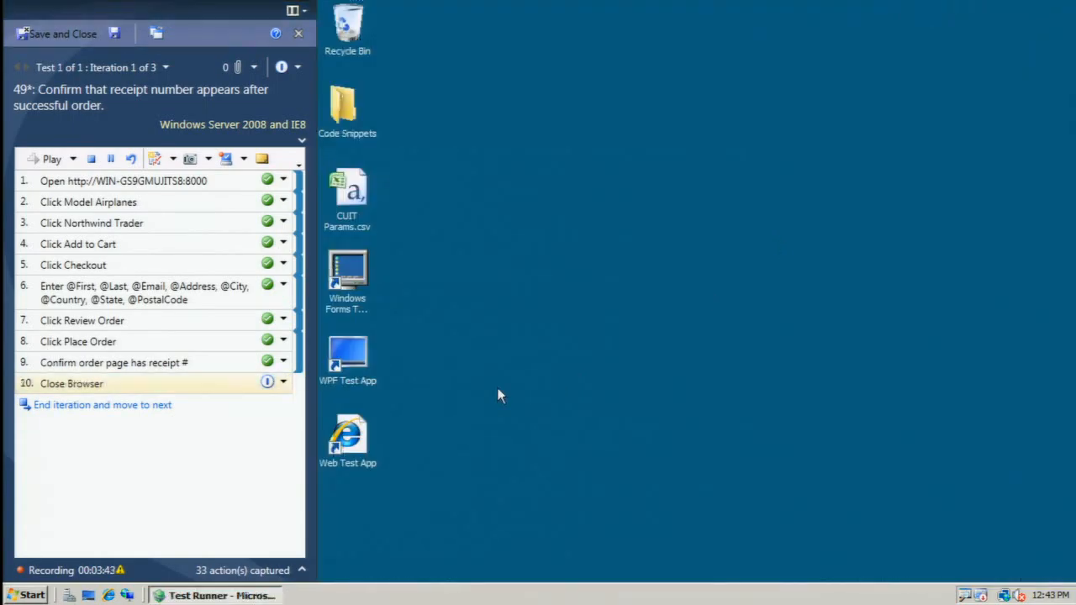
click(283, 383)
click(294, 399)
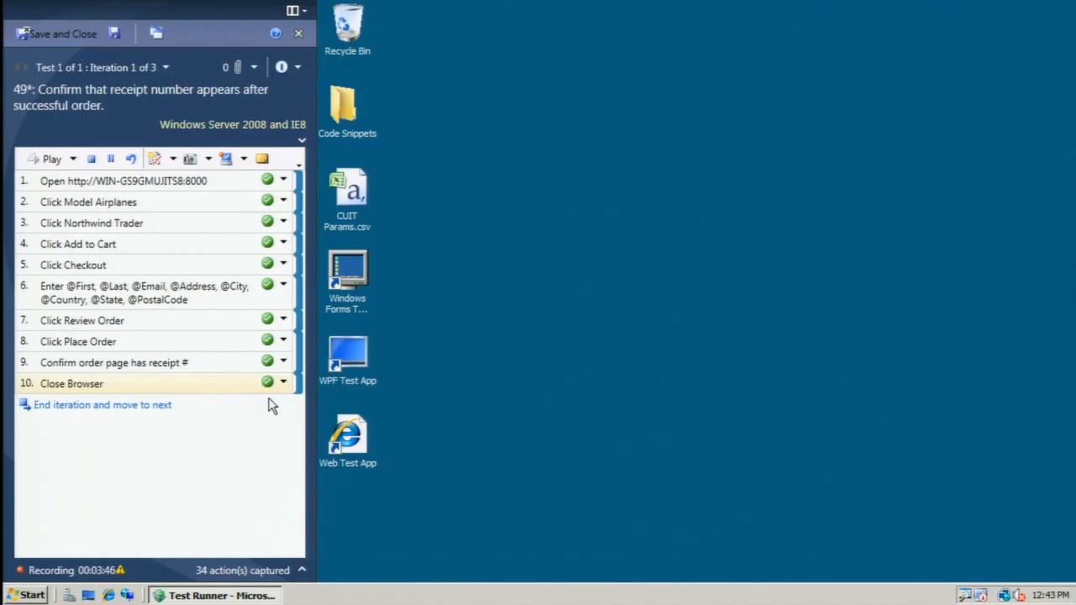
End iteration 1, then start iteration 2 and play back the recorded actions for steps 1 to 9.
click(110, 404)
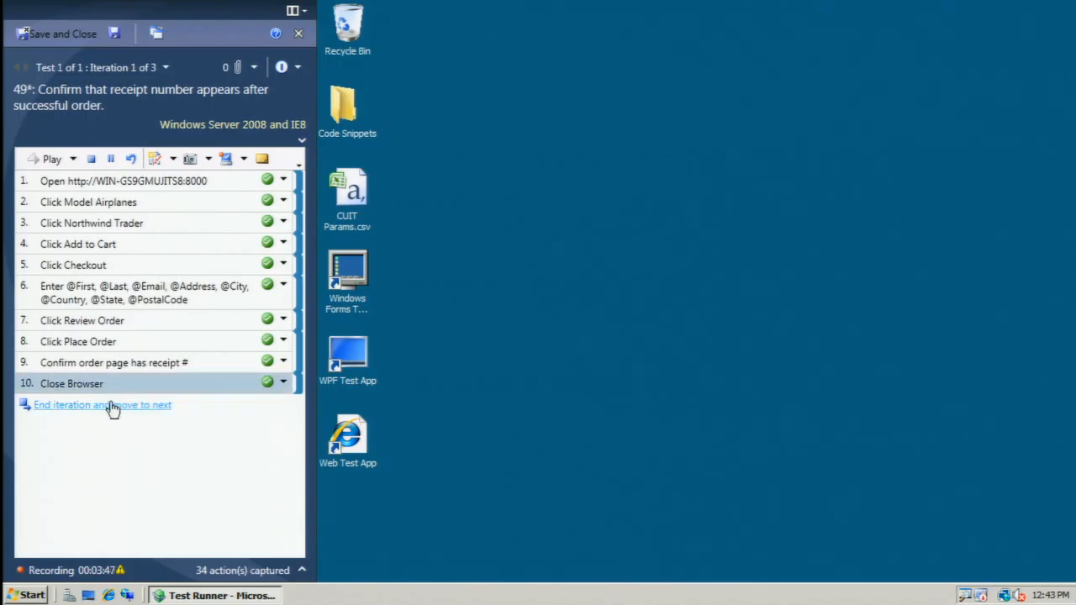
click(112, 406)
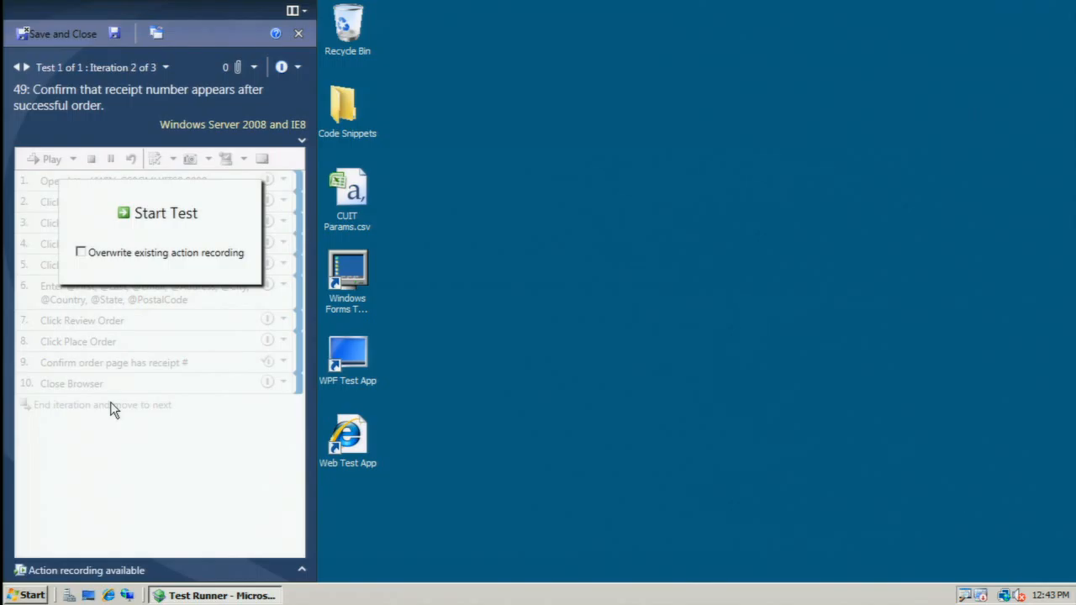
click(160, 215)
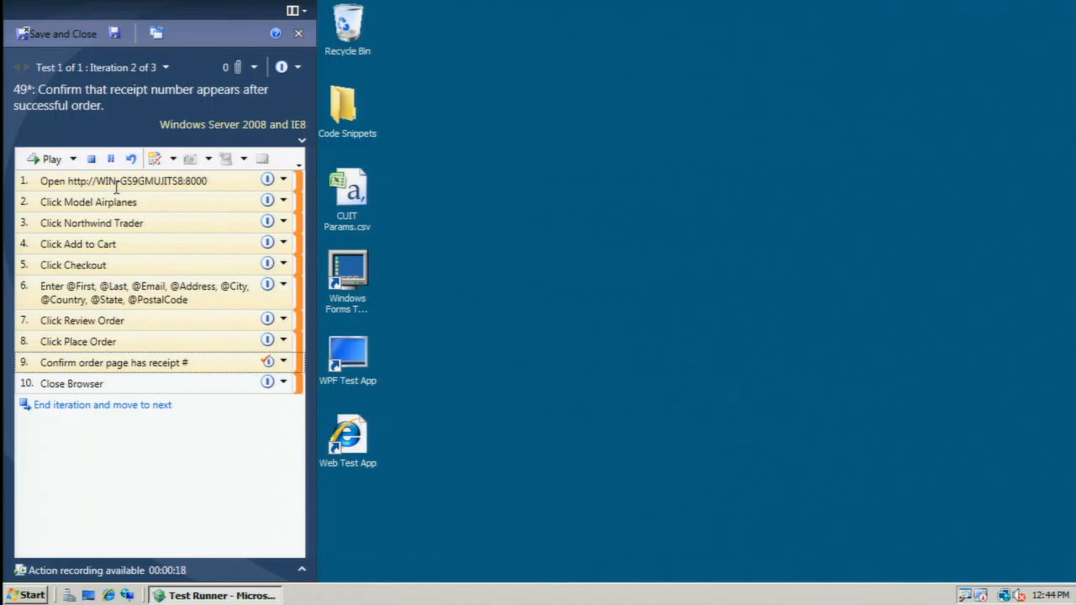
click(51, 159)
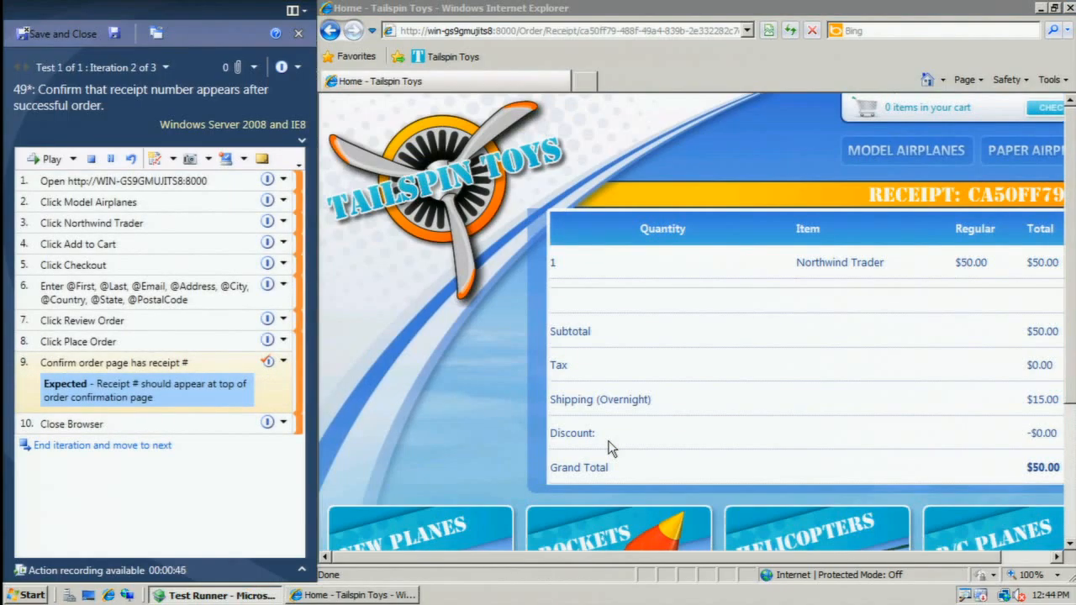
Finish iteration 2 by passing step 9 and playing back the Close Browser step, then move on to iteration 3.
click(283, 362)
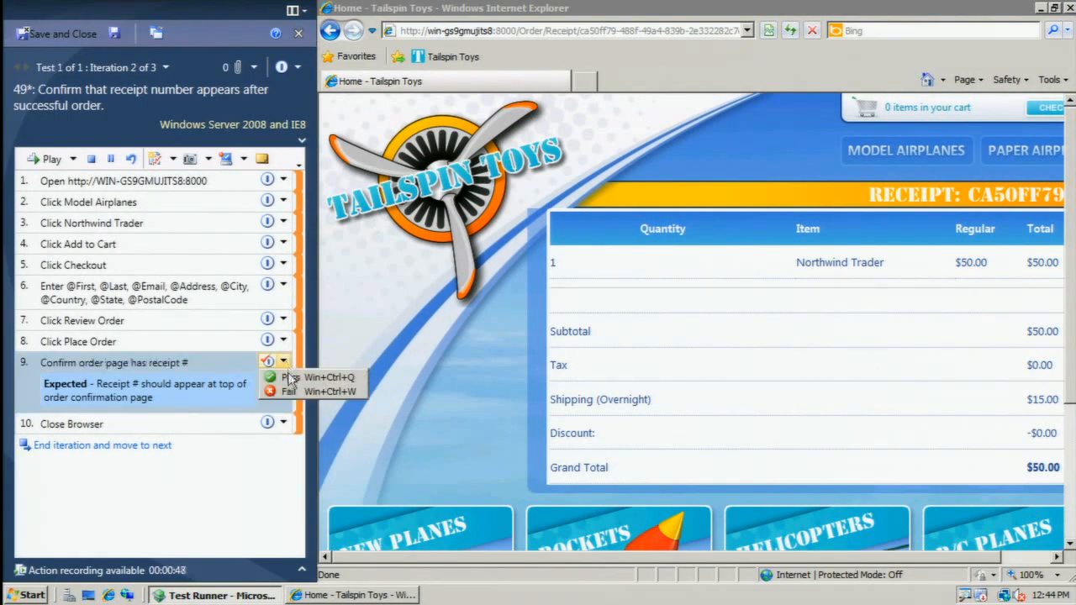
click(289, 377)
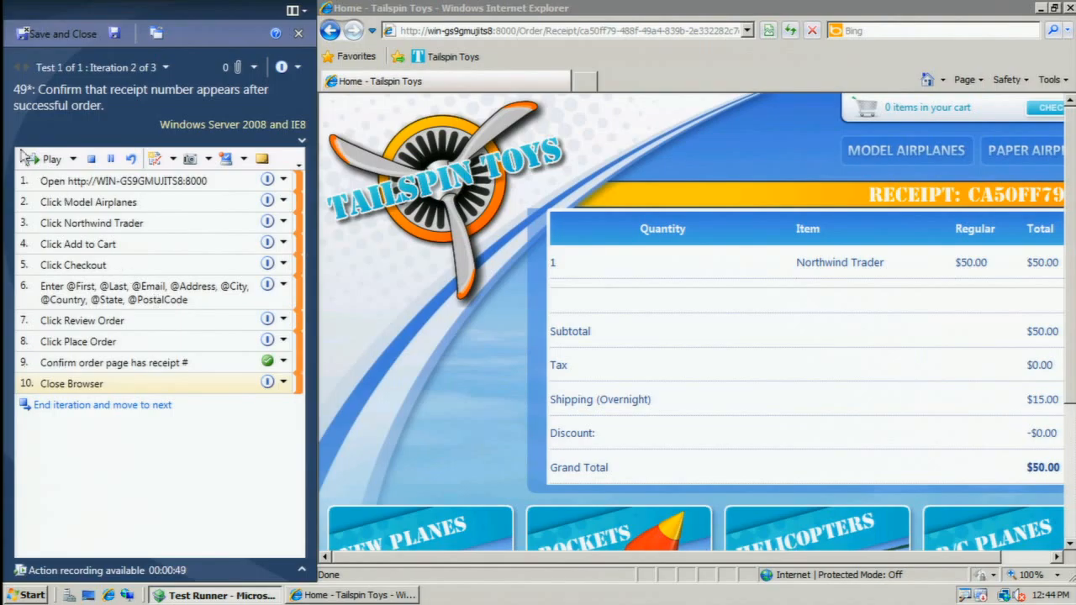
click(47, 159)
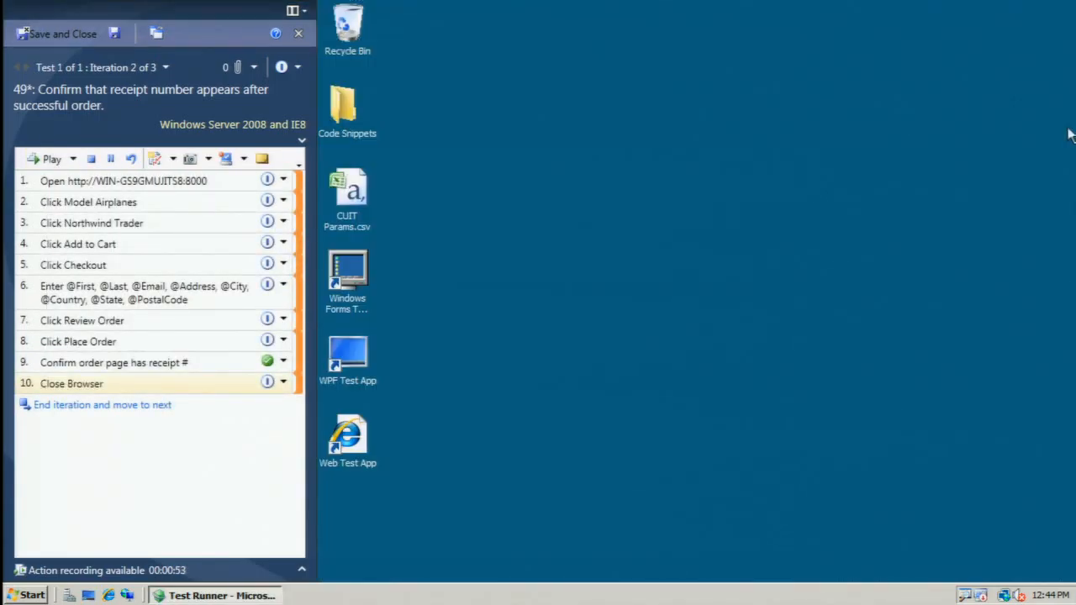
click(90, 406)
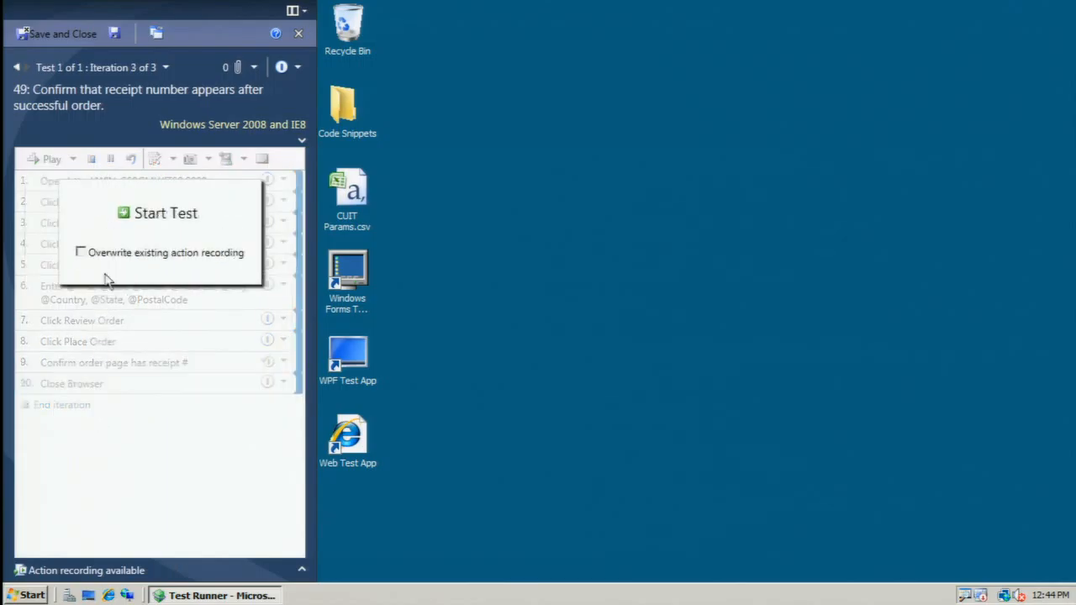
Start iteration 3 of the test and play back the recorded actions for steps 1 to 9.
click(131, 211)
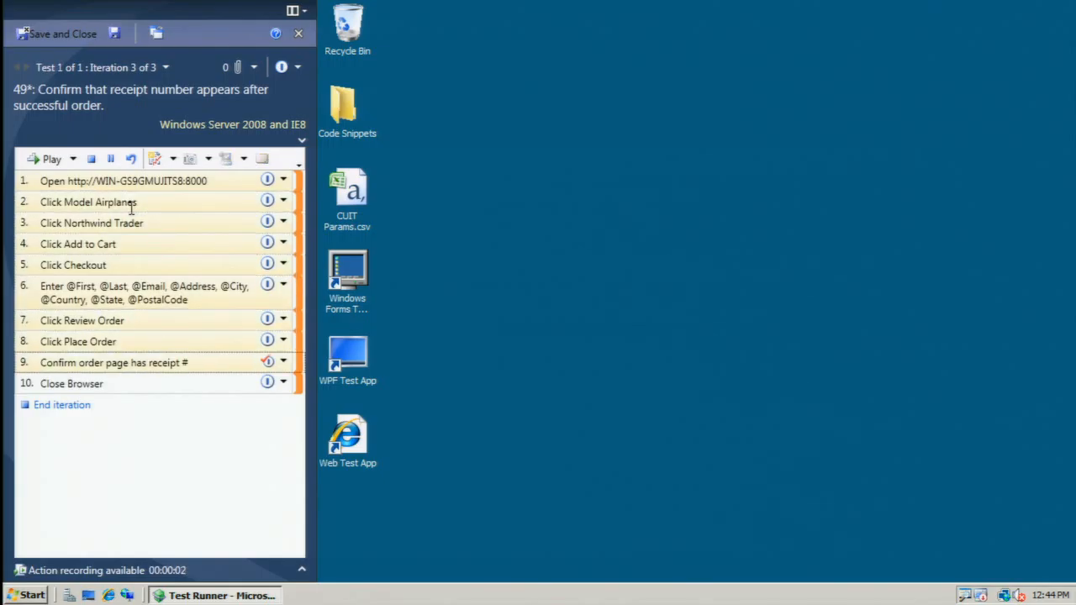
click(52, 160)
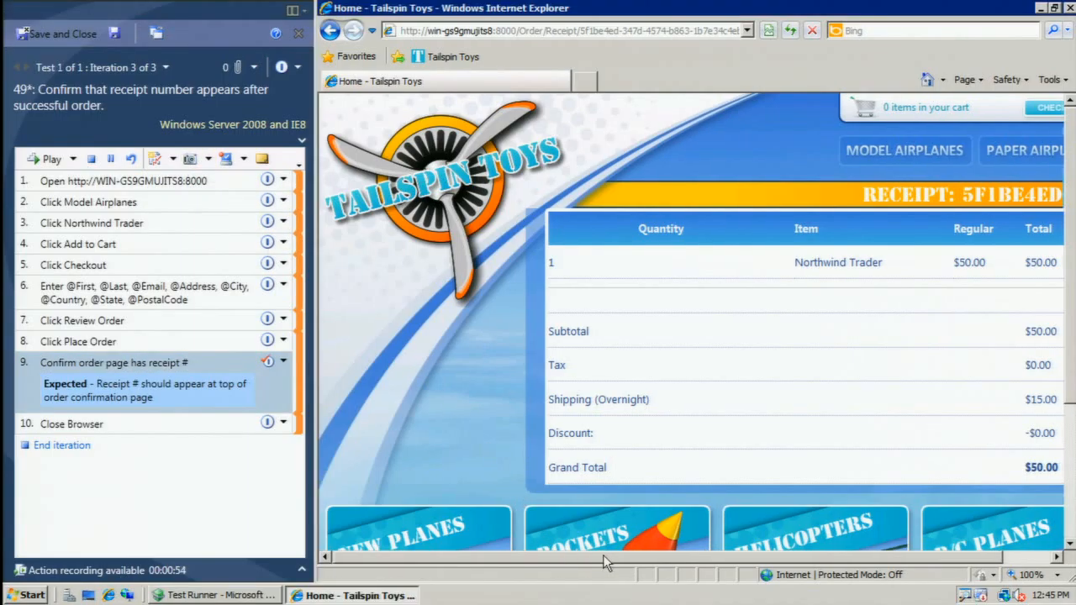
Attach a screenshot of the order page's receipt number area to step 9.
drag(554, 554, 723, 562)
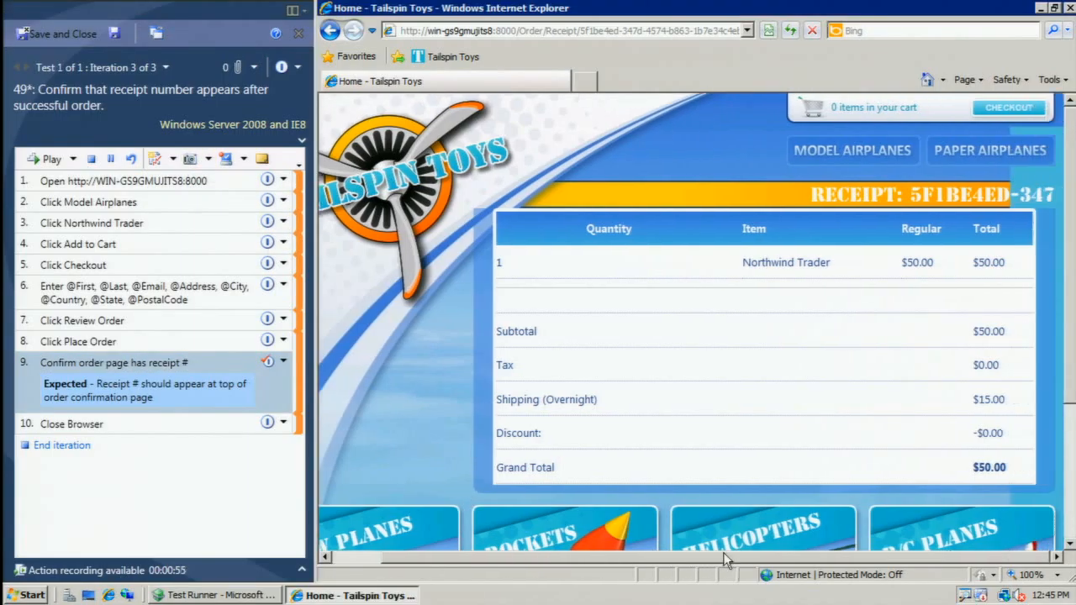
click(191, 159)
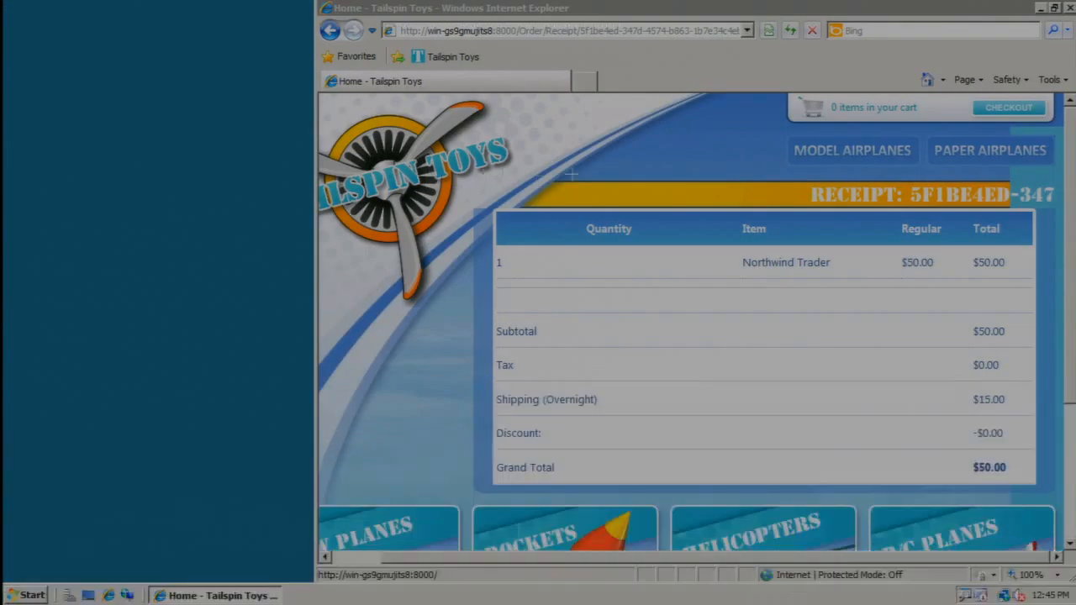
drag(700, 136, 1058, 267)
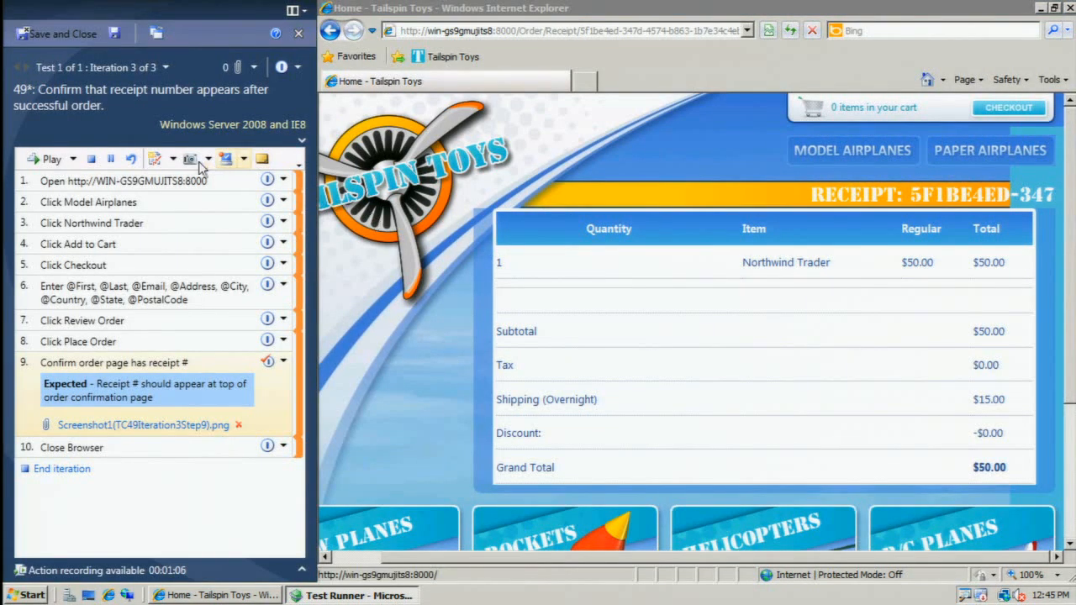
Create a bug from the test run with the title "Receipt is not formatted correctly.".
click(154, 159)
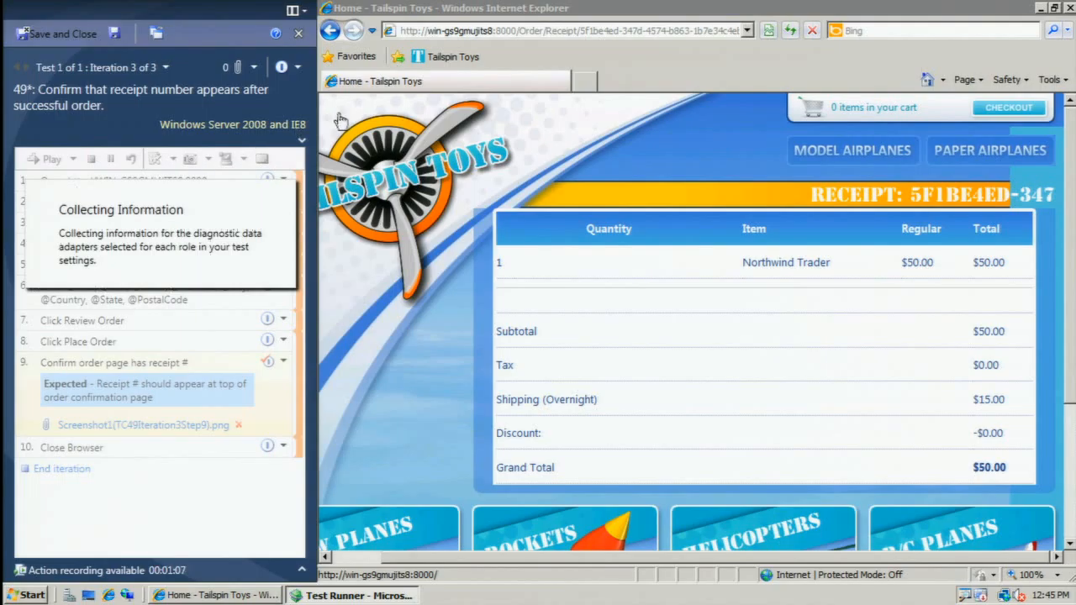
text(Re)
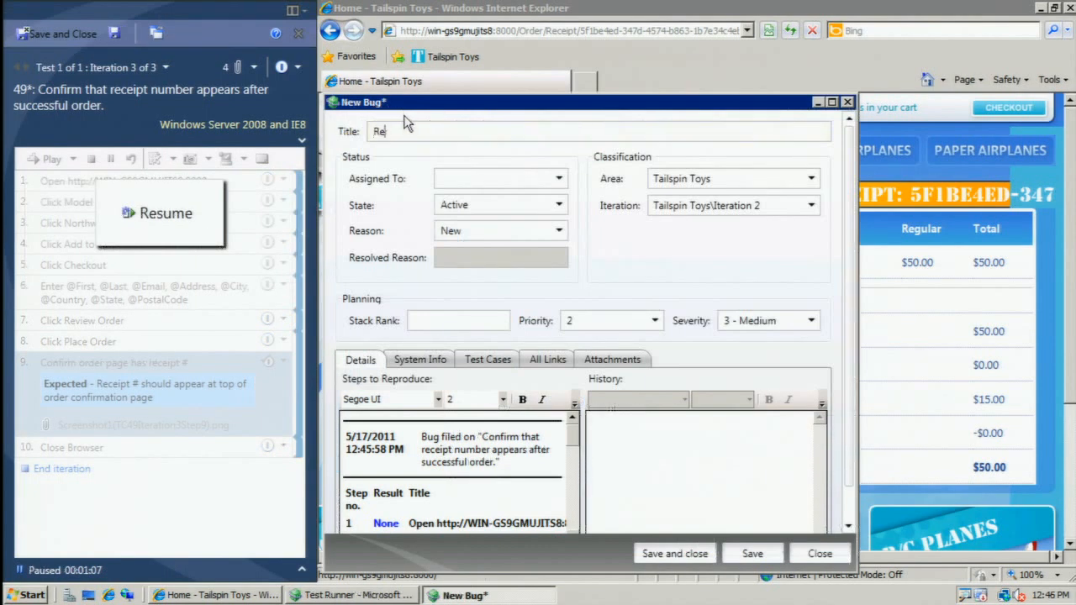
text(ceipt is not formatted correctl)
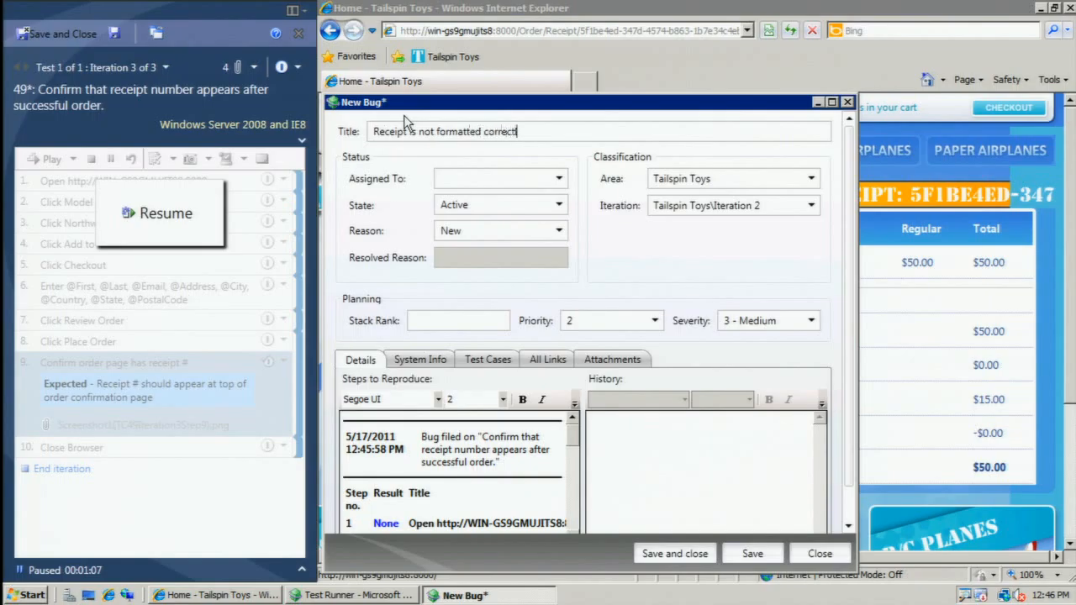
text(y.)
Assign the new bug to the developer, then save and close it.
click(530, 181)
text(a)
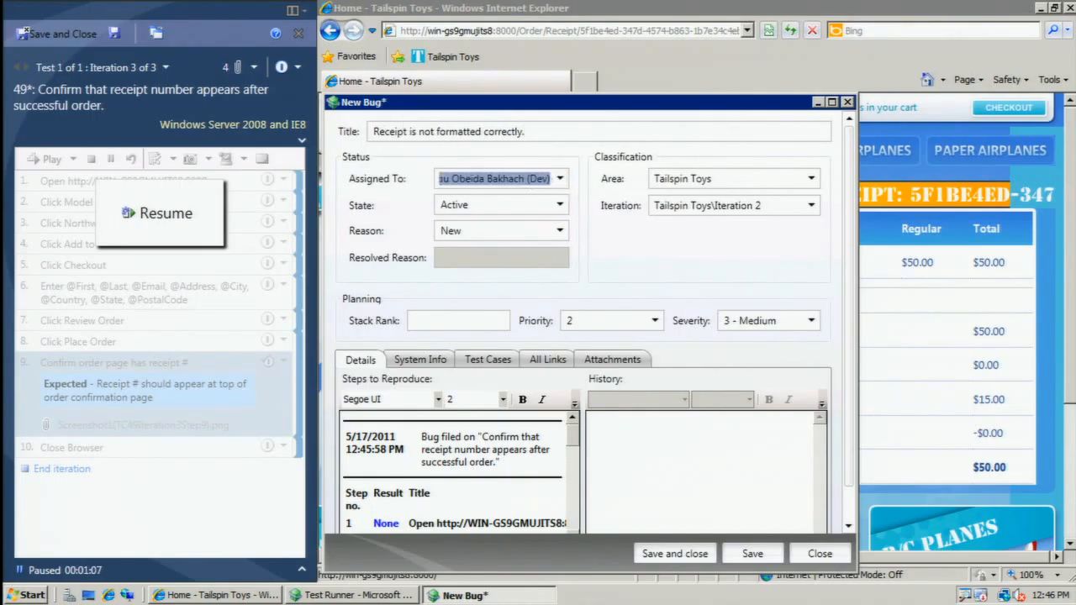
text(bu)
click(510, 251)
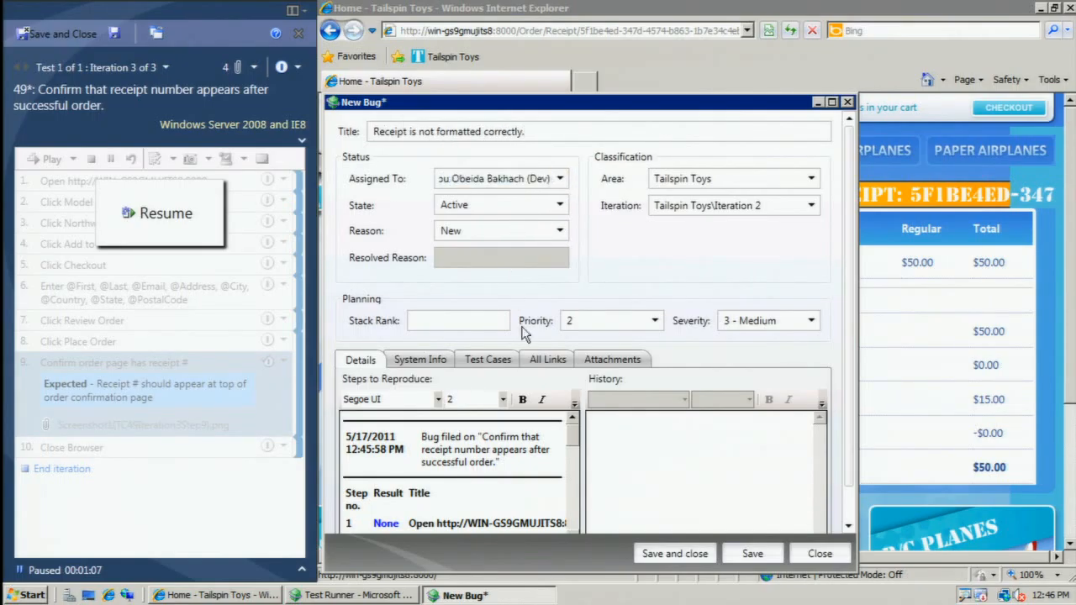
click(656, 554)
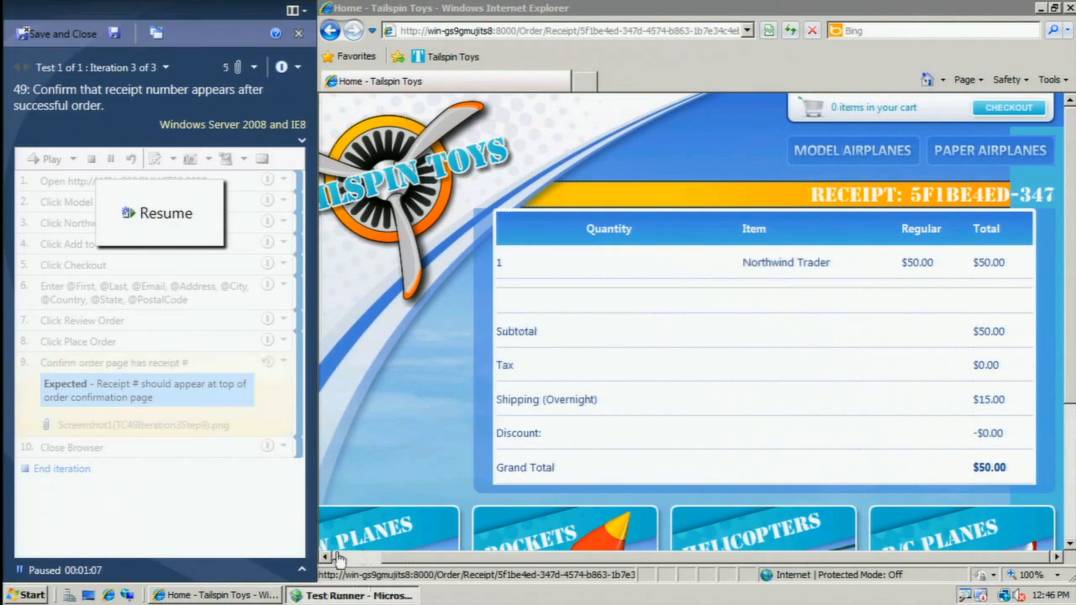
Search the installed programs for "visu" and launch Microsoft Visual Studio 2010.
click(30, 595)
text(visu)
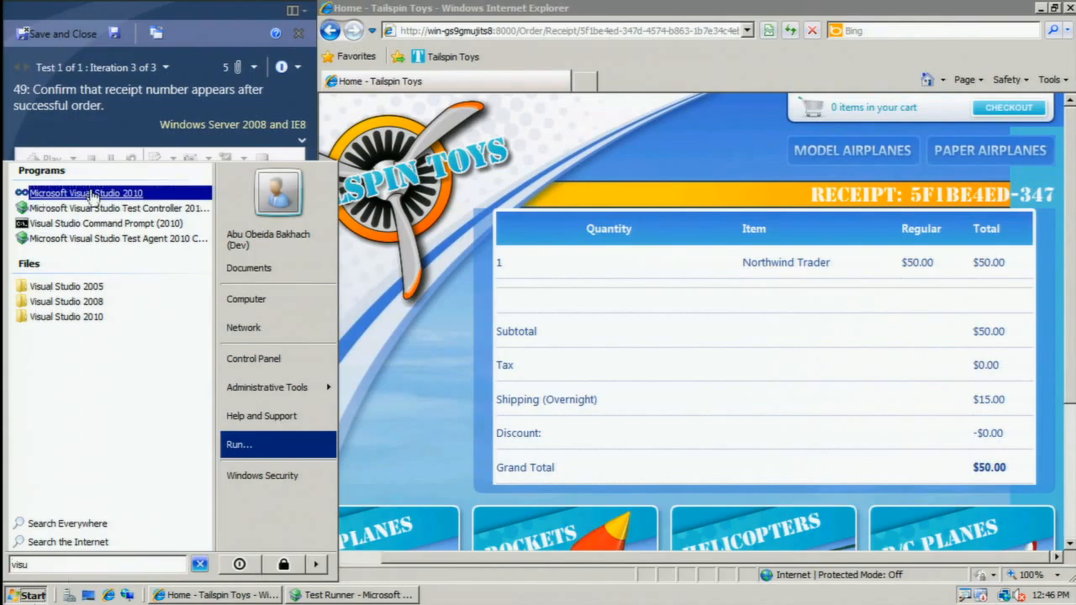
click(92, 194)
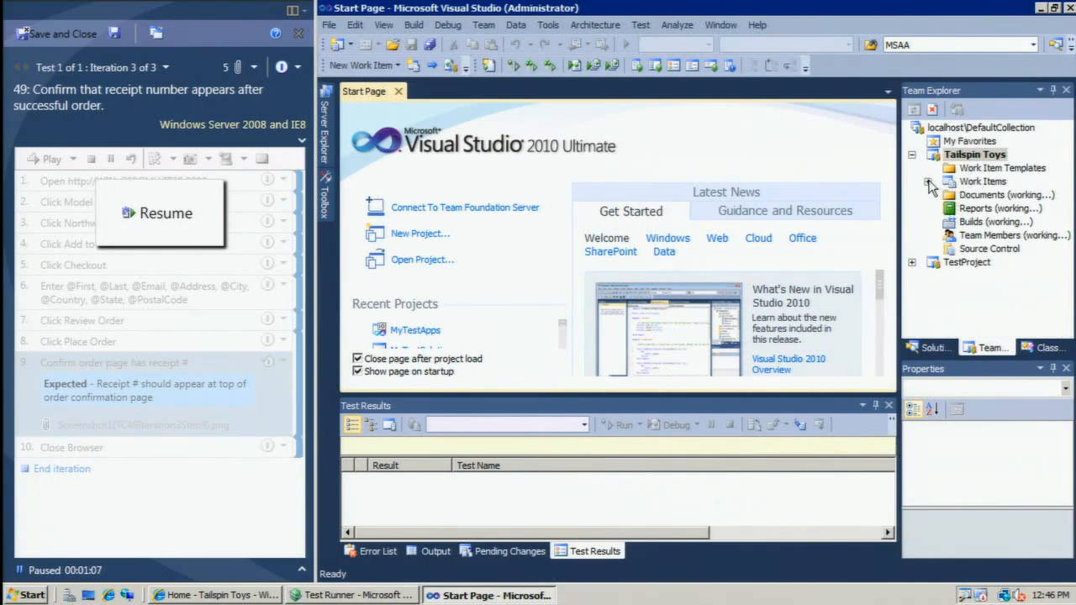
Resume the paused test, close the test runner and switch to Visual Studio.
click(204, 211)
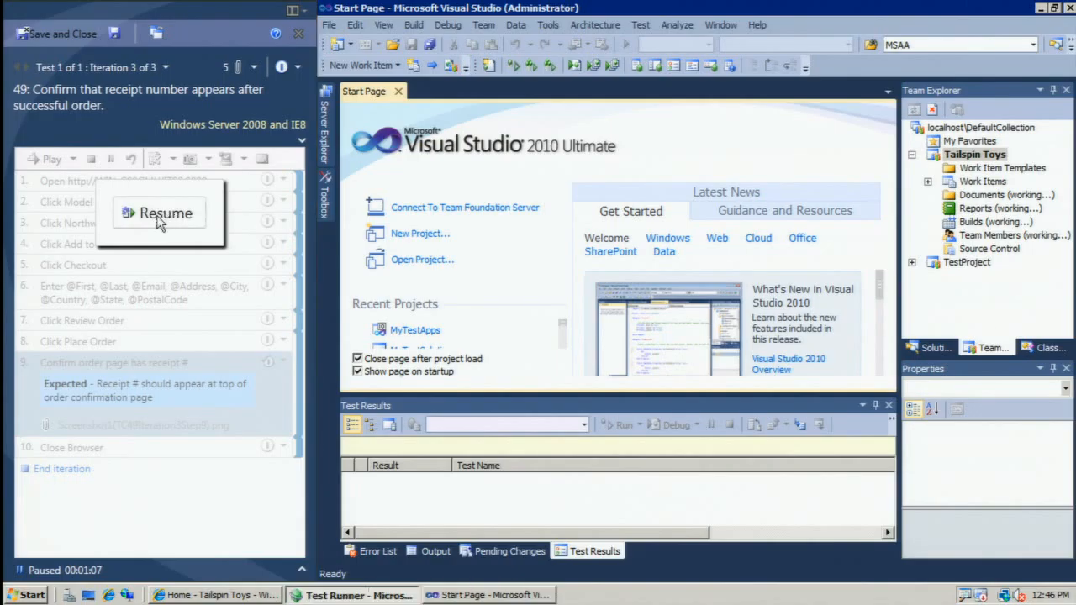
click(298, 36)
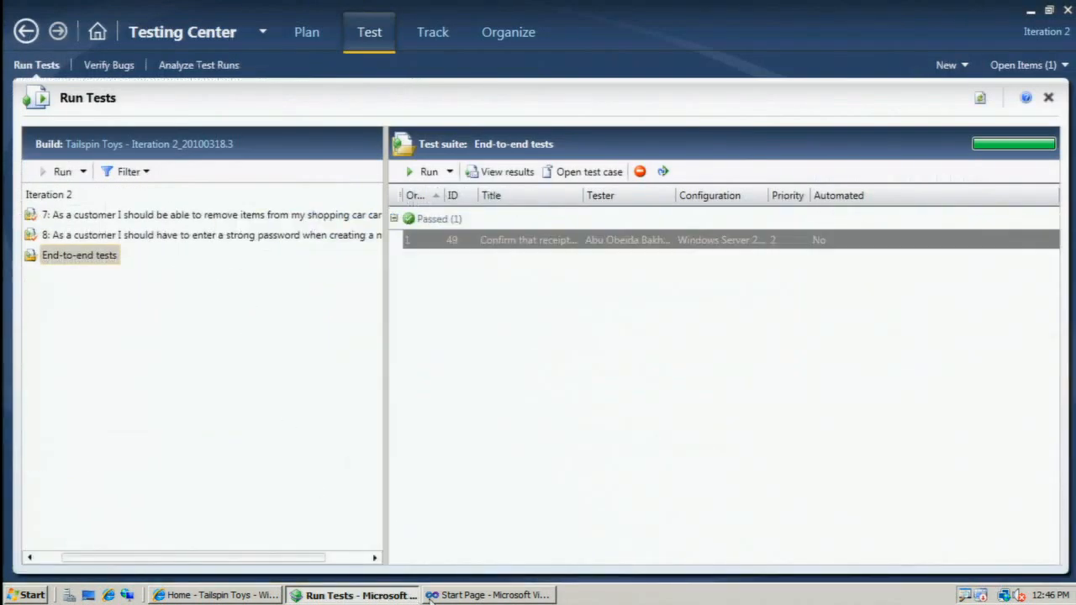
click(487, 595)
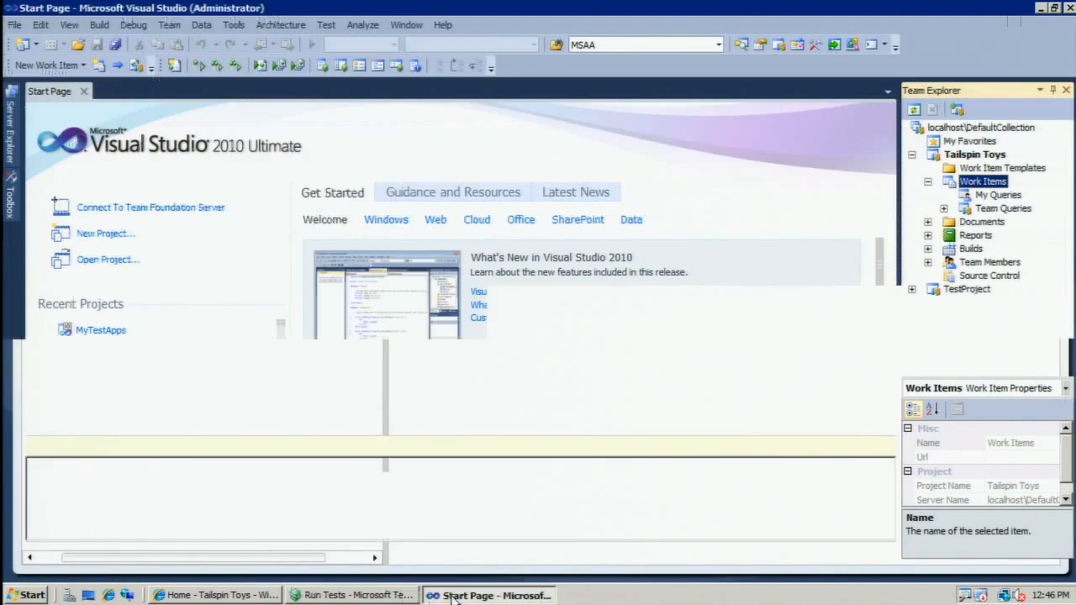
Run the My Bugs team query and open the bug "Receipt is not formatted correctly.".
click(943, 209)
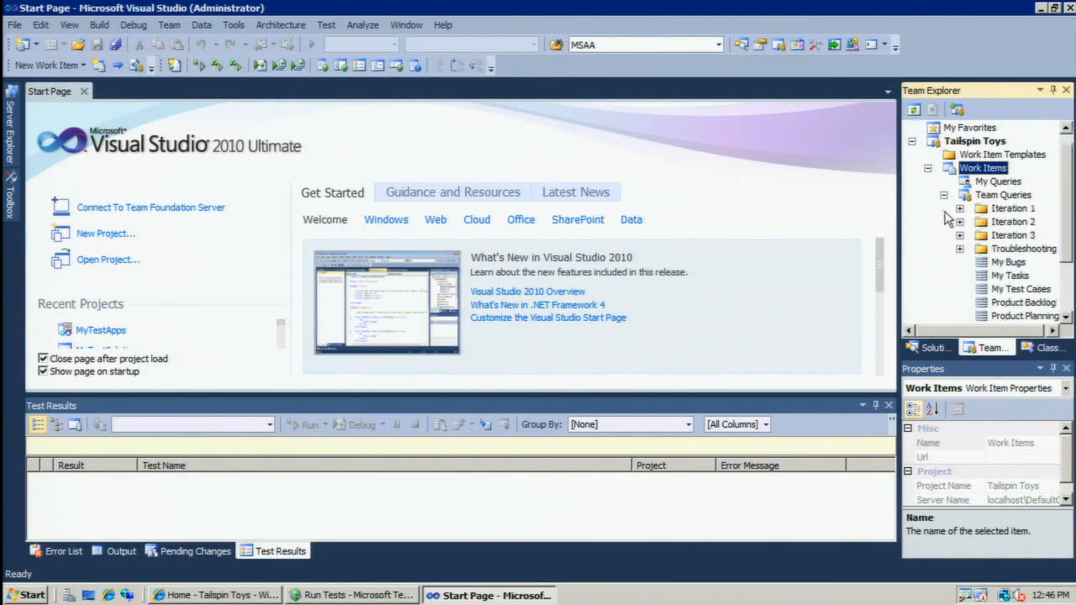
click(997, 264)
double_click(998, 263)
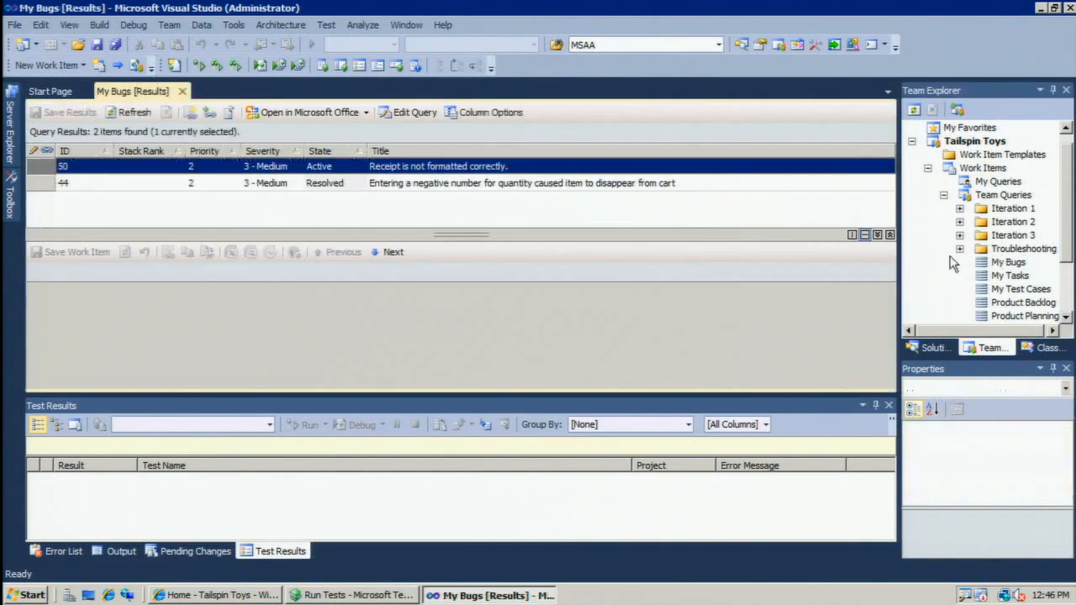
double_click(437, 168)
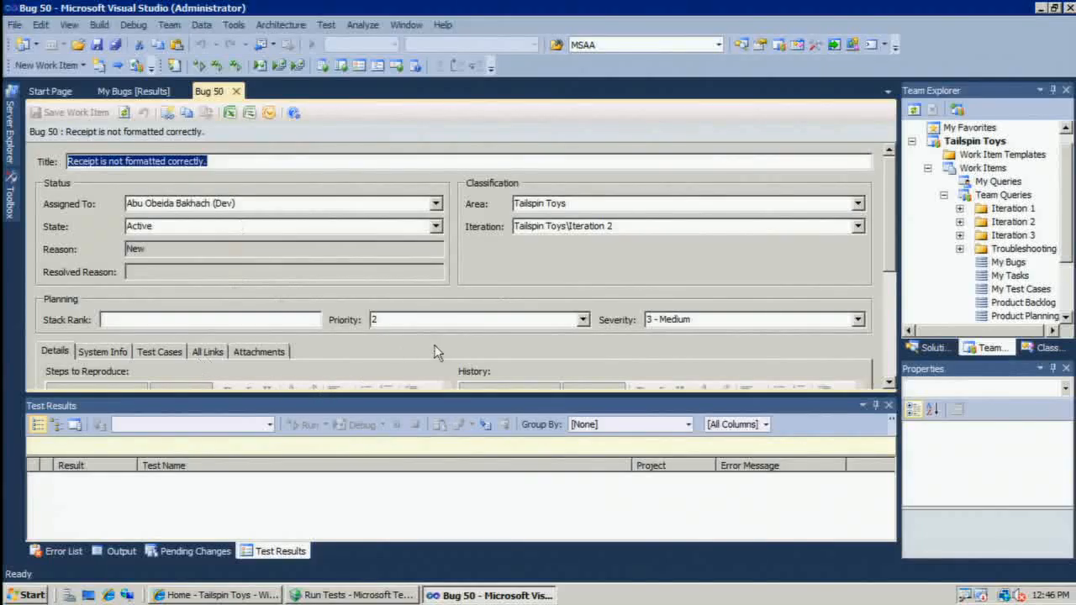
Auto-hide the Test Results window and review the system information collected in the bug.
click(115, 350)
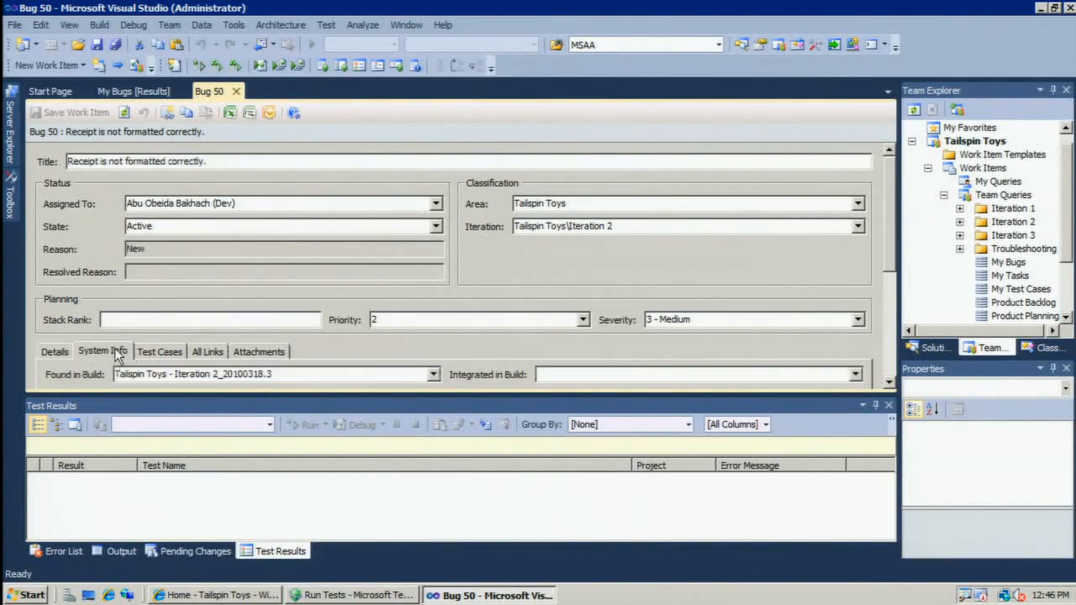
click(876, 407)
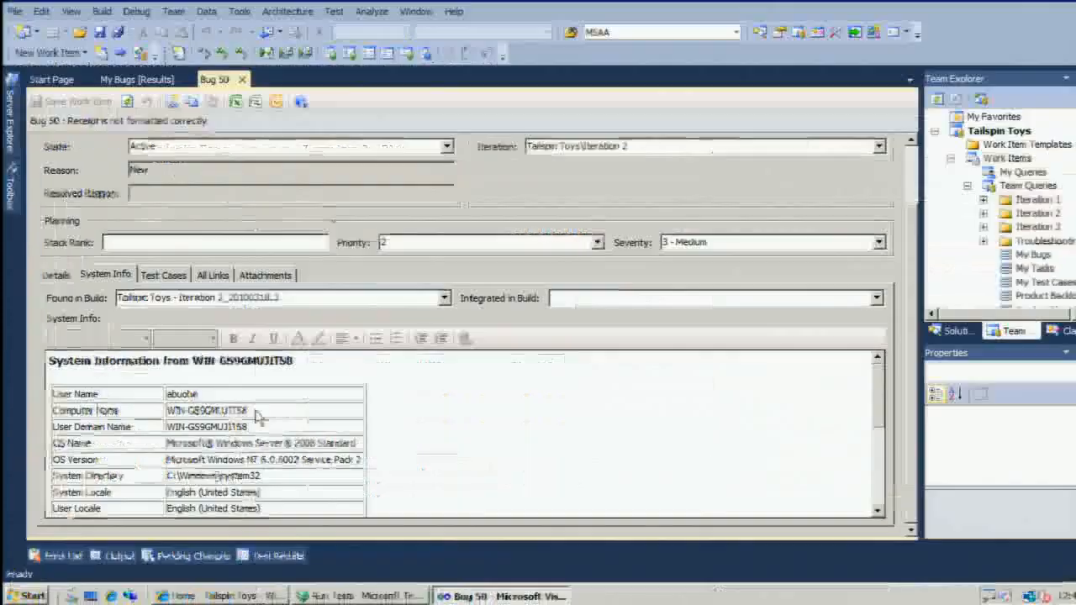
click(261, 443)
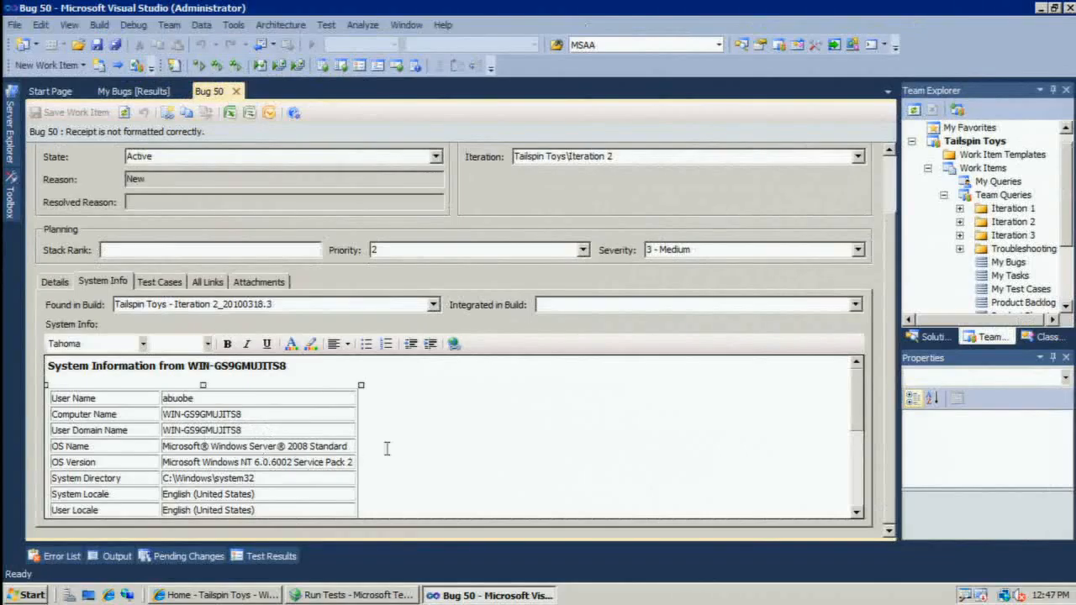
drag(859, 404, 857, 500)
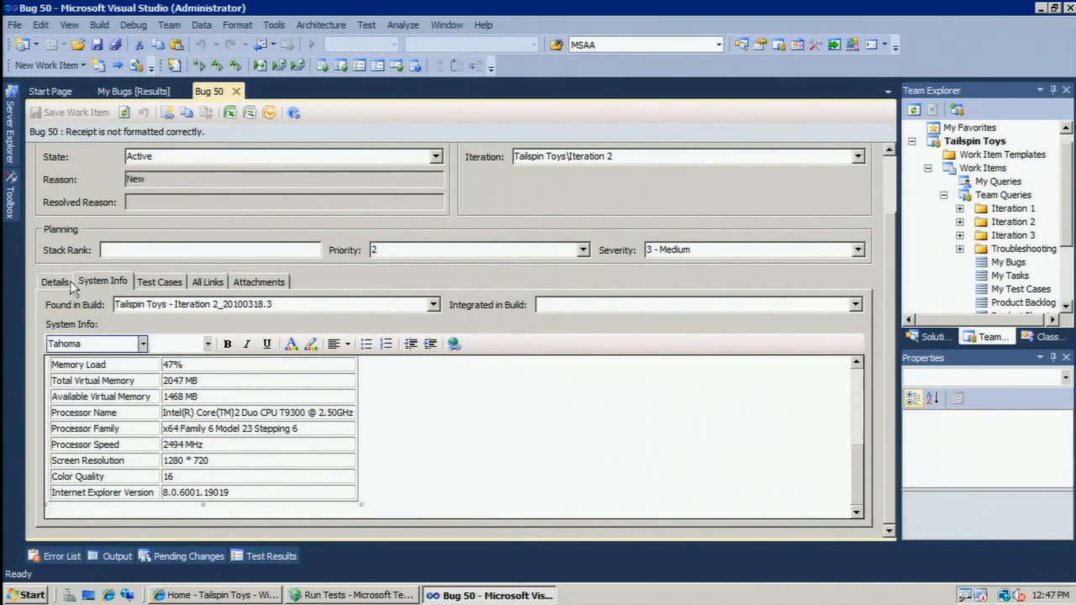
Review the bug's steps to reproduce, iteration data and diagnostic attachments, then close the bug.
click(67, 283)
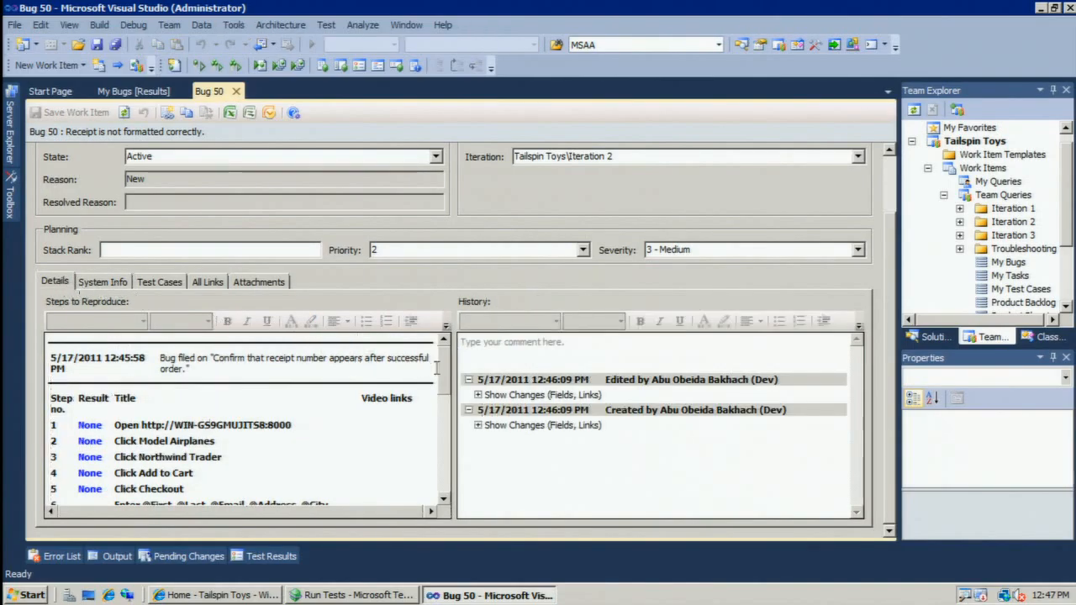
drag(447, 380, 447, 465)
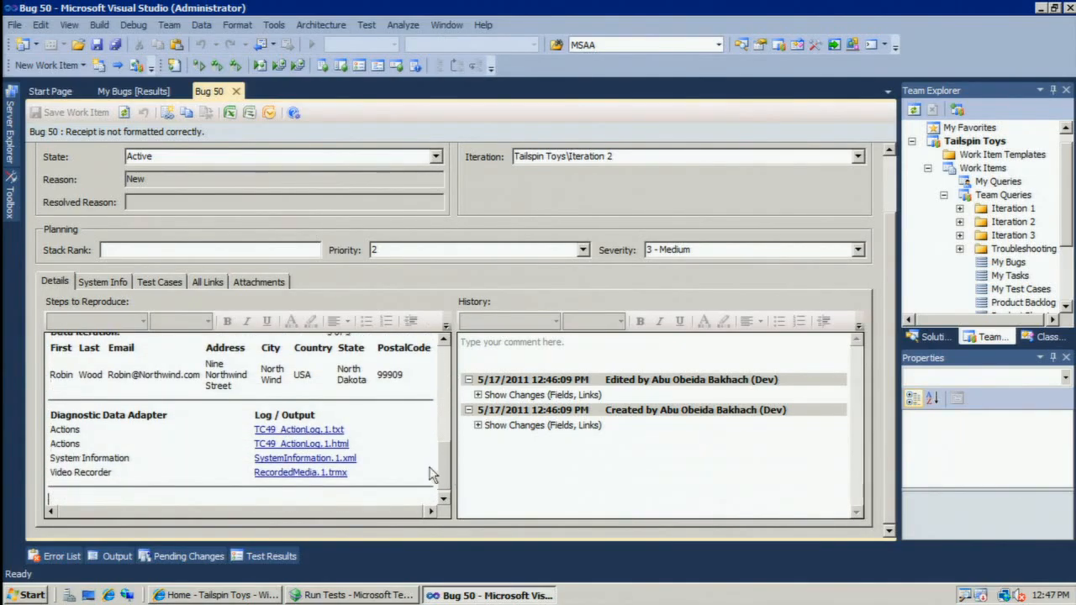
drag(447, 469, 449, 408)
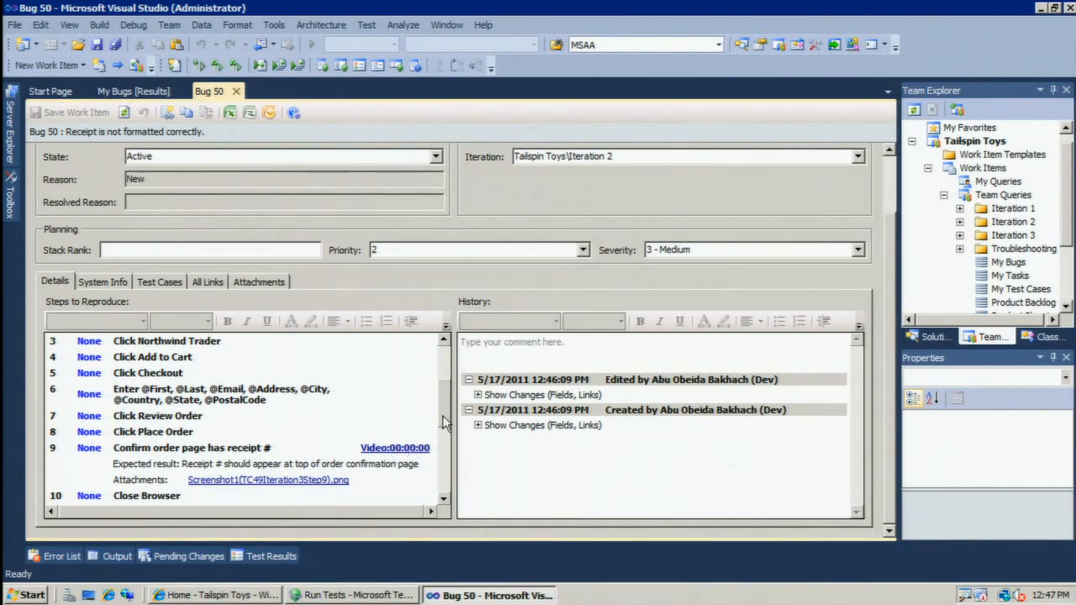
drag(445, 423, 443, 360)
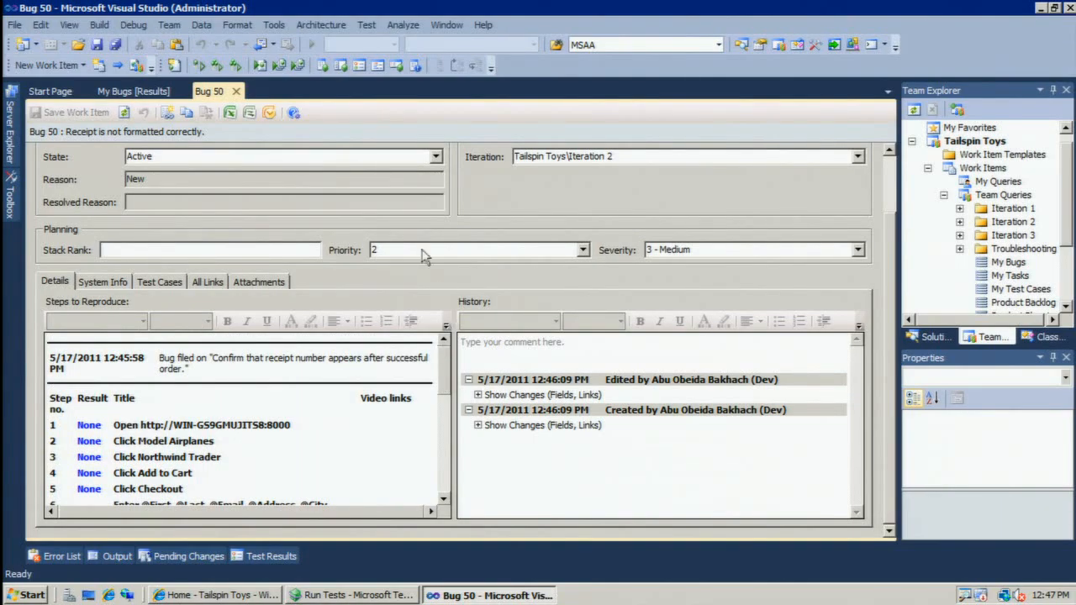
click(236, 94)
Switch to Microsoft Test Manager and open the Assign Build page for tracking.
click(343, 595)
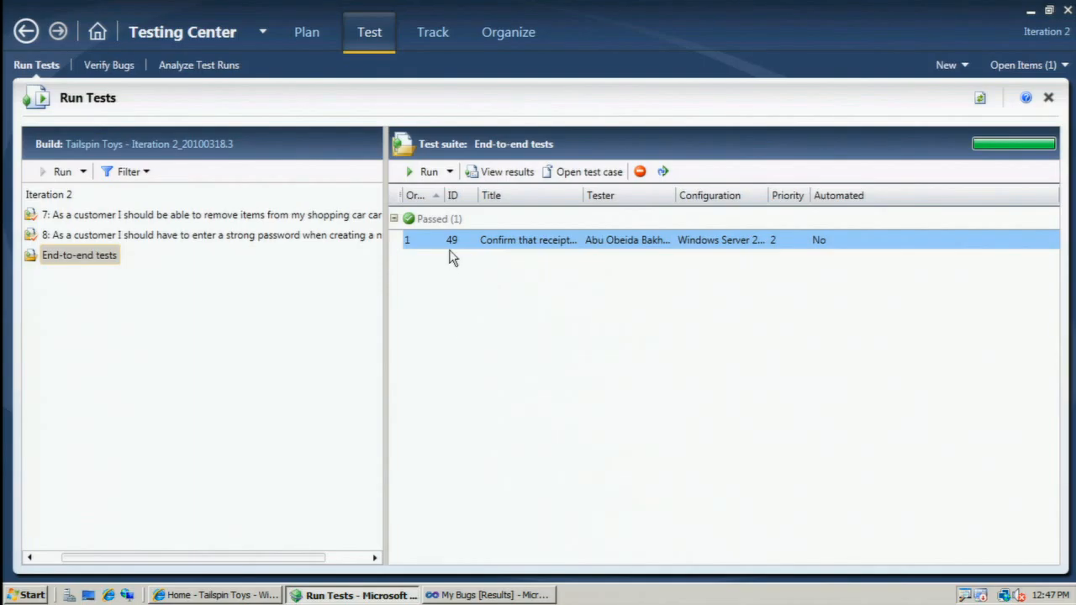
click(433, 32)
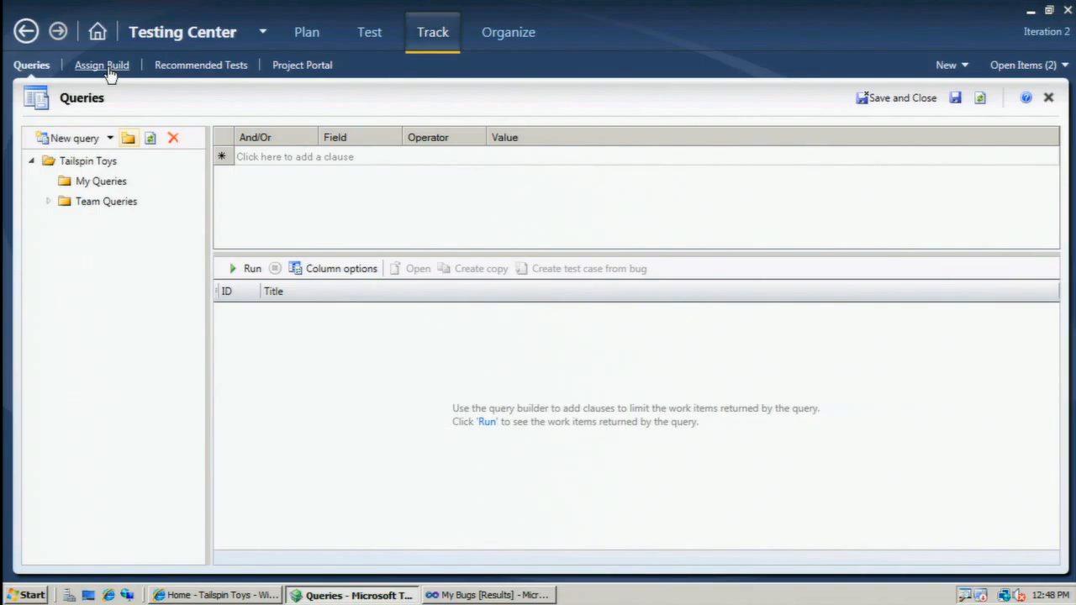
click(96, 72)
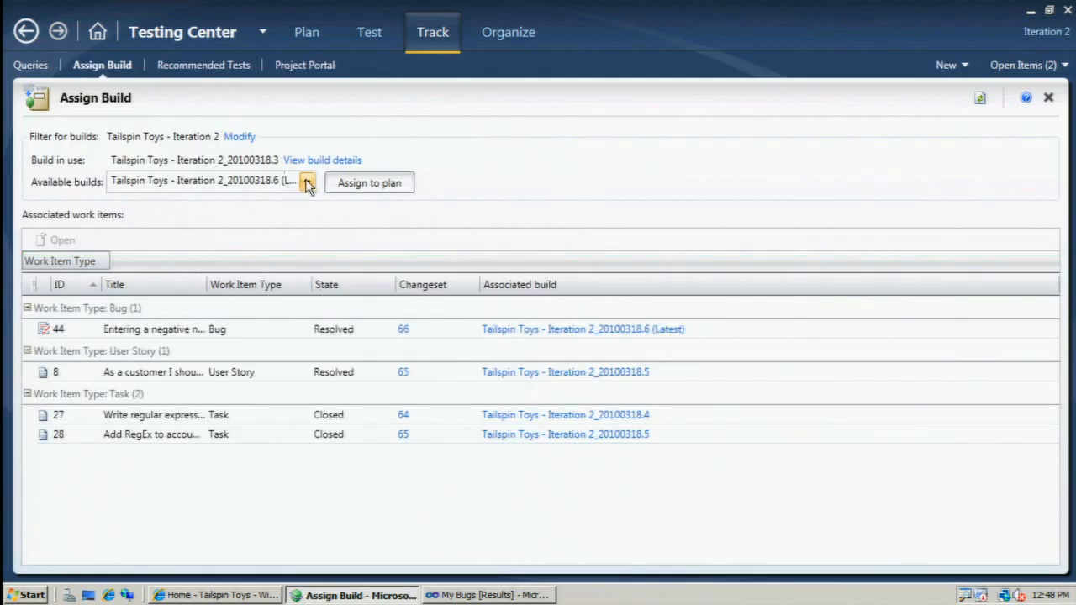
Show the work items associated with build Tailspin Toys - Iteration 2_20100318.4 and select task 27.
click(306, 181)
click(231, 239)
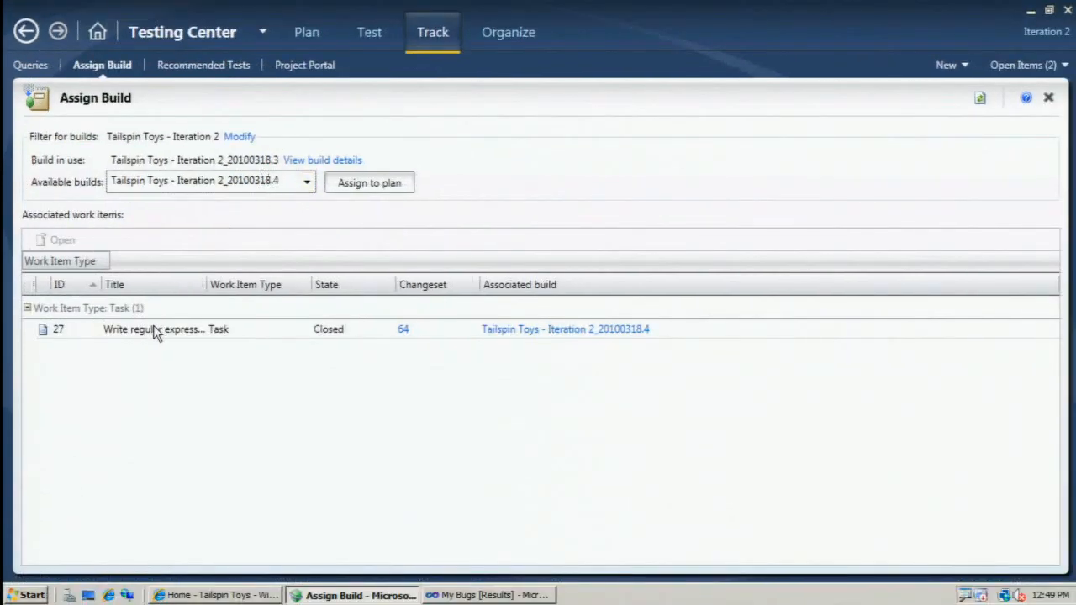
click(157, 334)
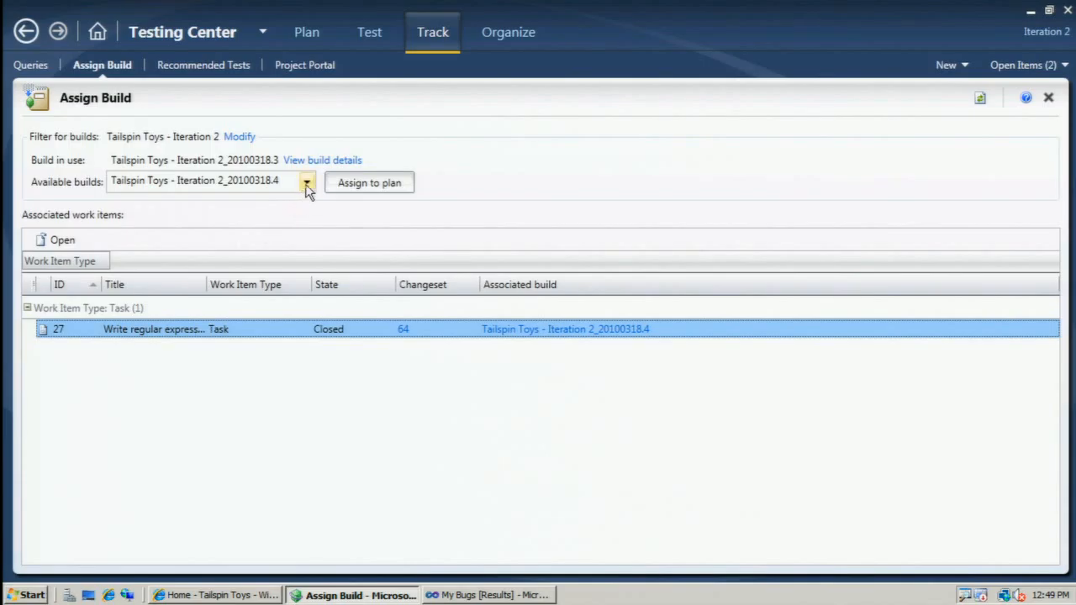
Show the work items for build Tailspin Toys - Iteration 2_20100318.5, view user story 8 and close it.
click(308, 190)
click(262, 225)
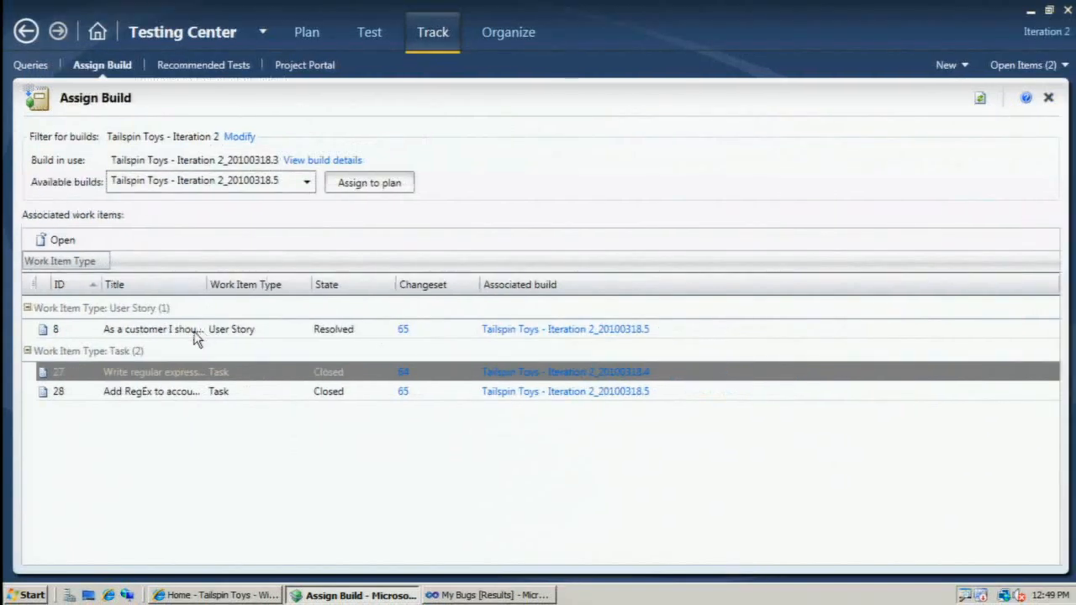
double_click(392, 329)
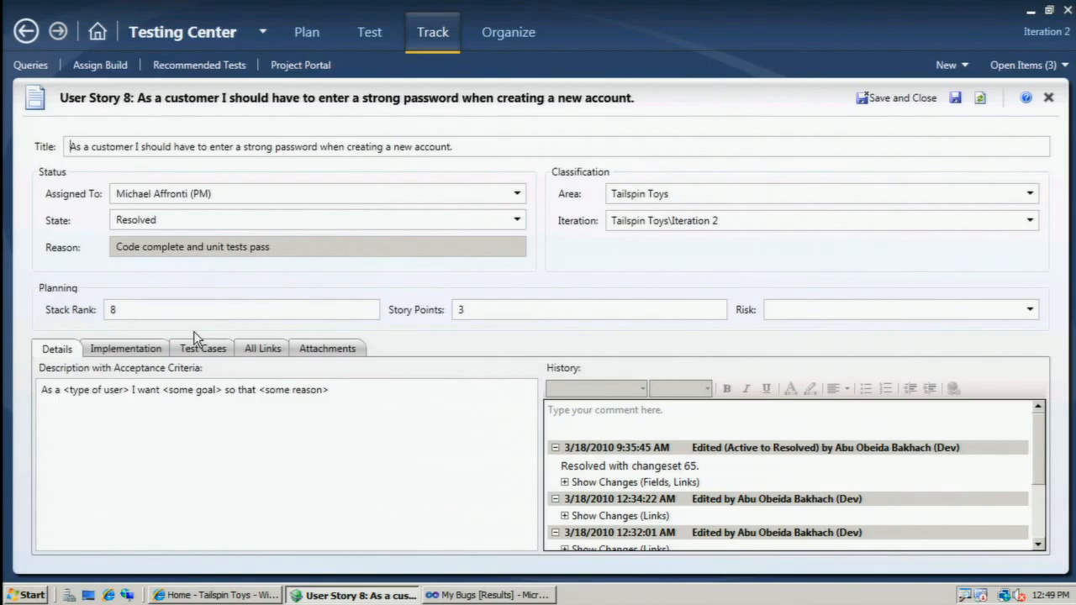
click(1050, 99)
Assign the latest build, Tailspin Toys - Iteration 2_20100318.6, to the test plan and view the recommended tests.
click(309, 183)
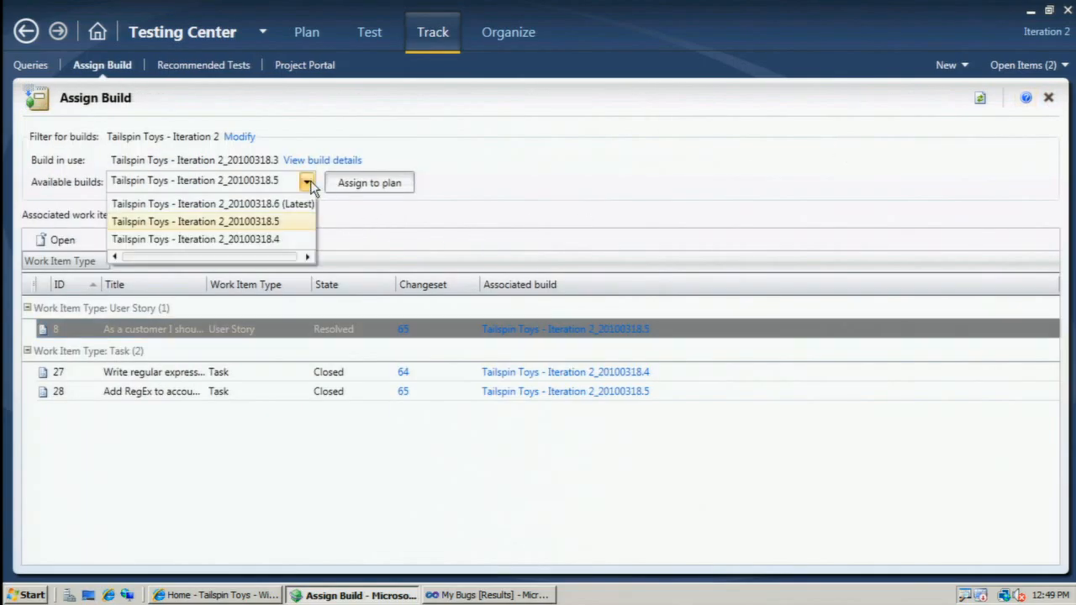
click(280, 205)
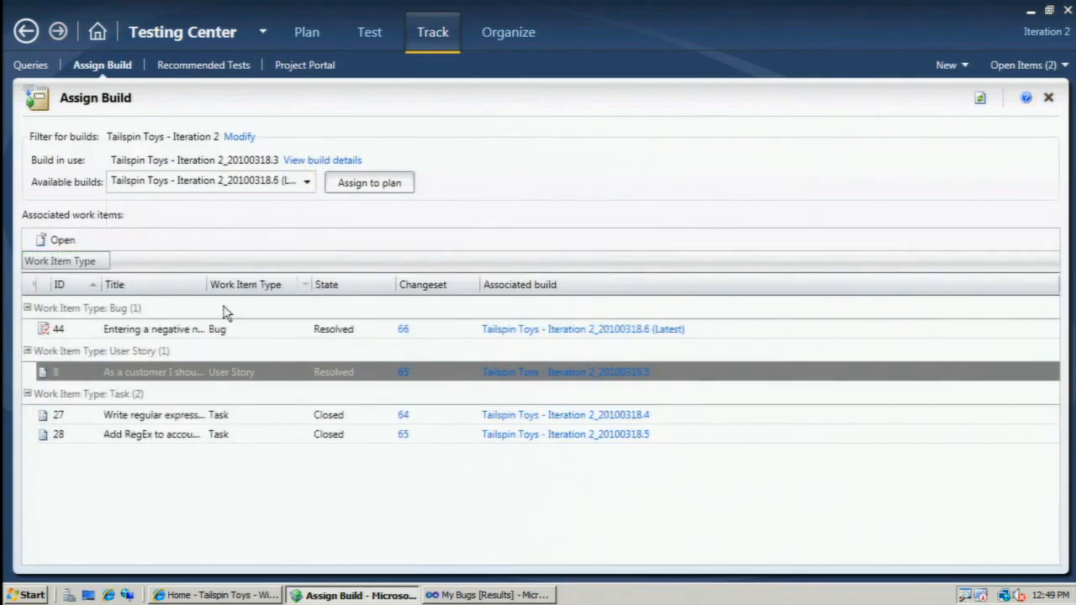
click(184, 333)
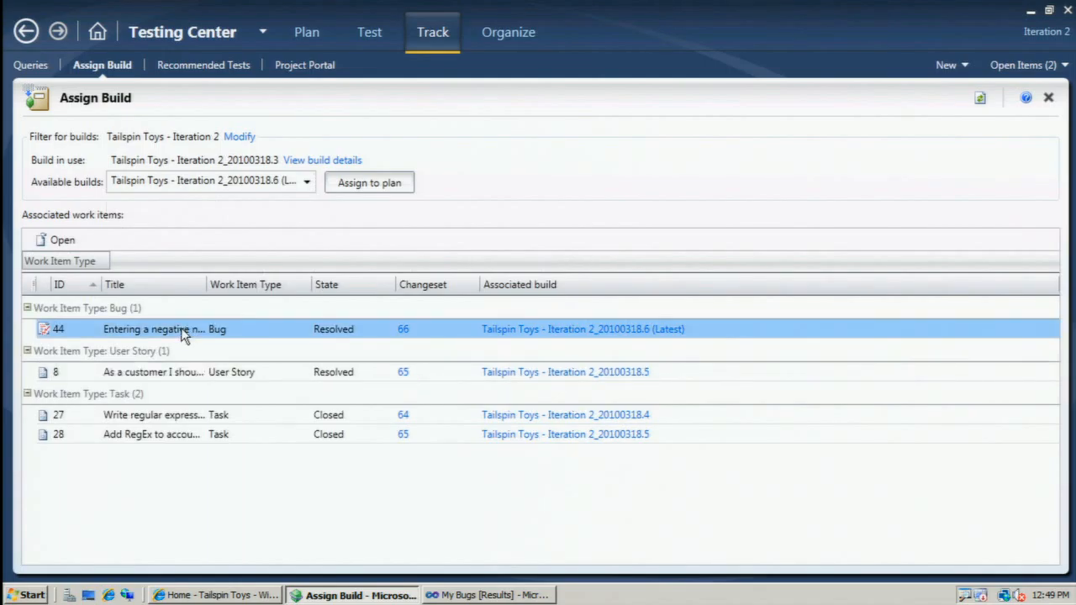
click(358, 194)
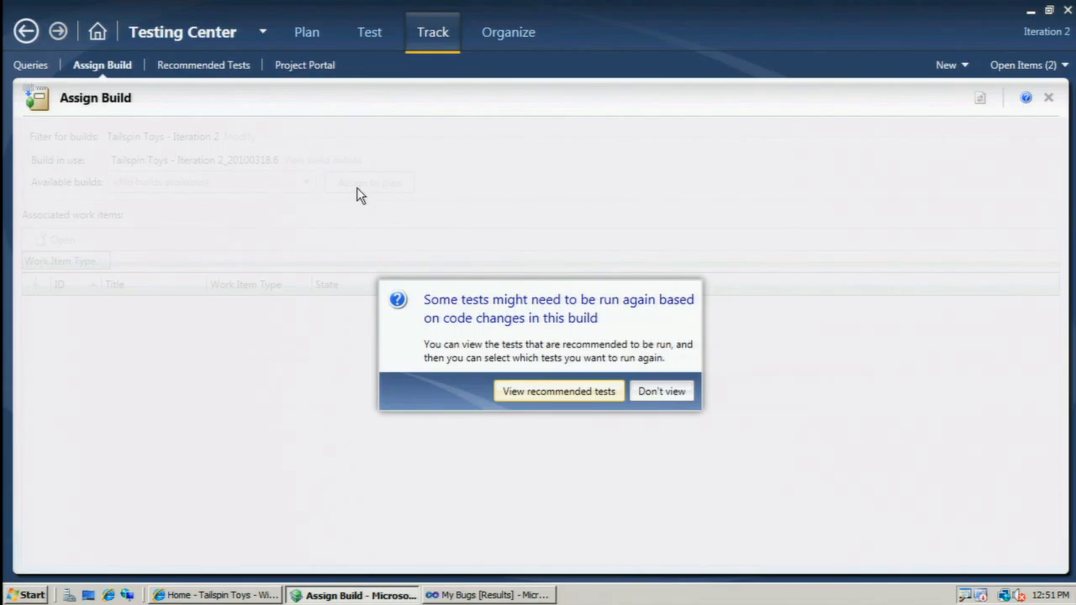
click(540, 391)
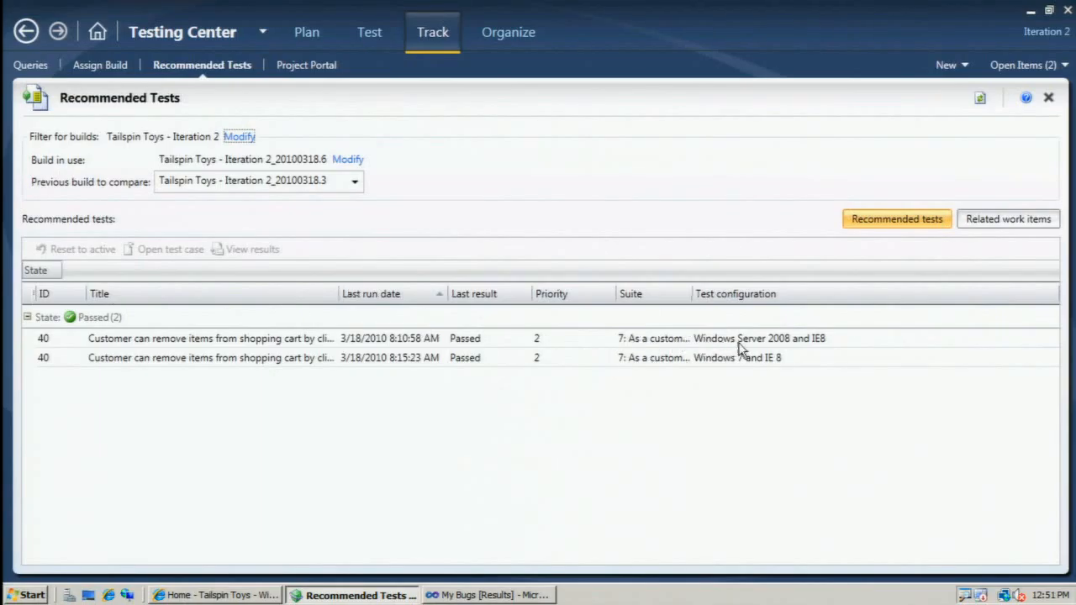
Reset test case 40 to active for both the Windows Server 2008 and IE8 and the Windows 7 and IE 8 configurations.
click(740, 345)
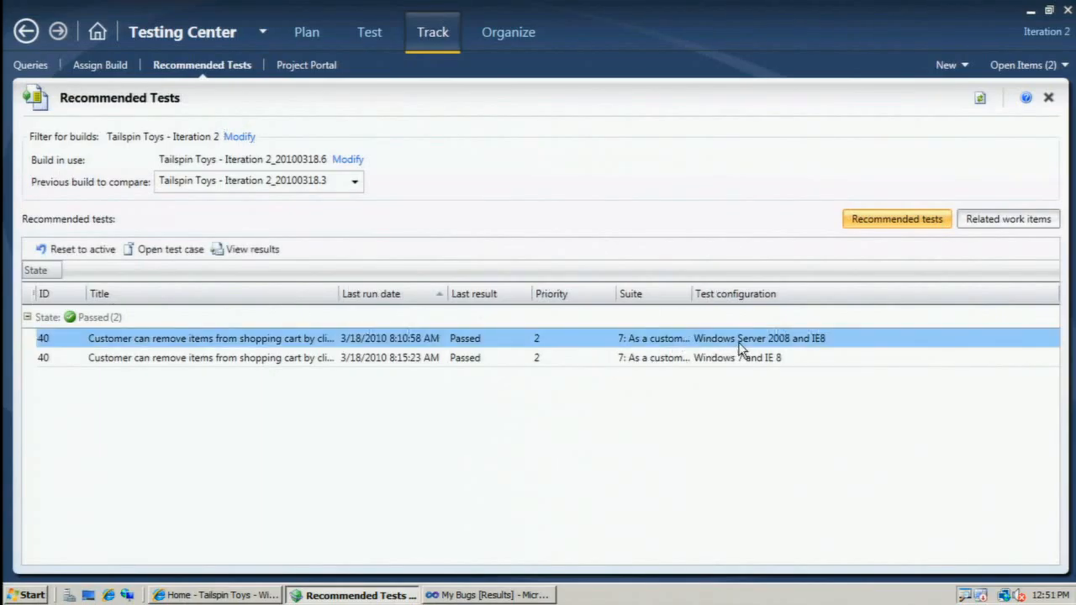
click(742, 357)
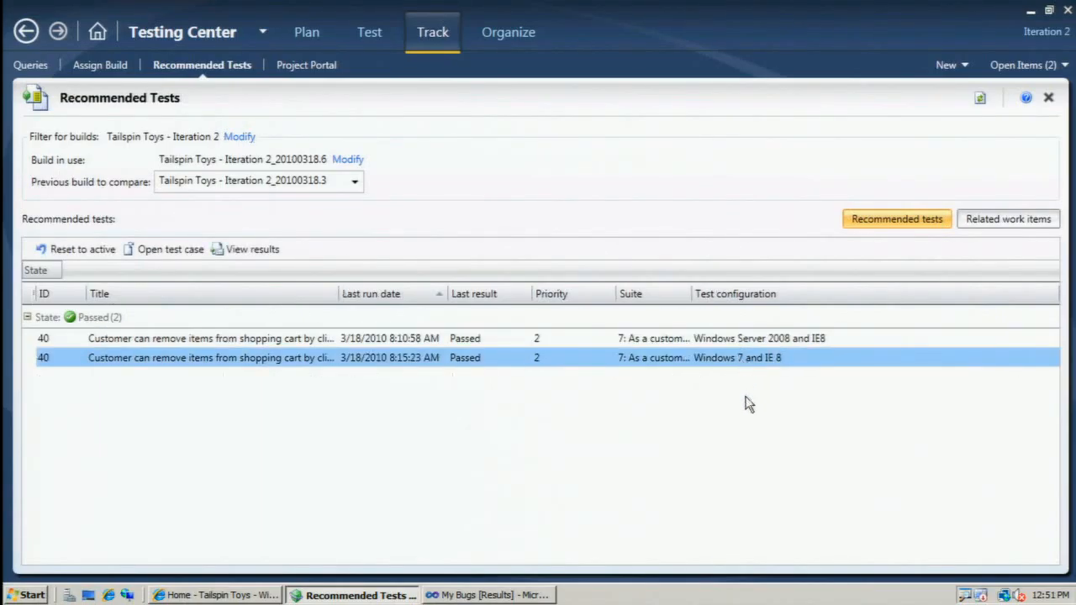
key(ctrl+a)
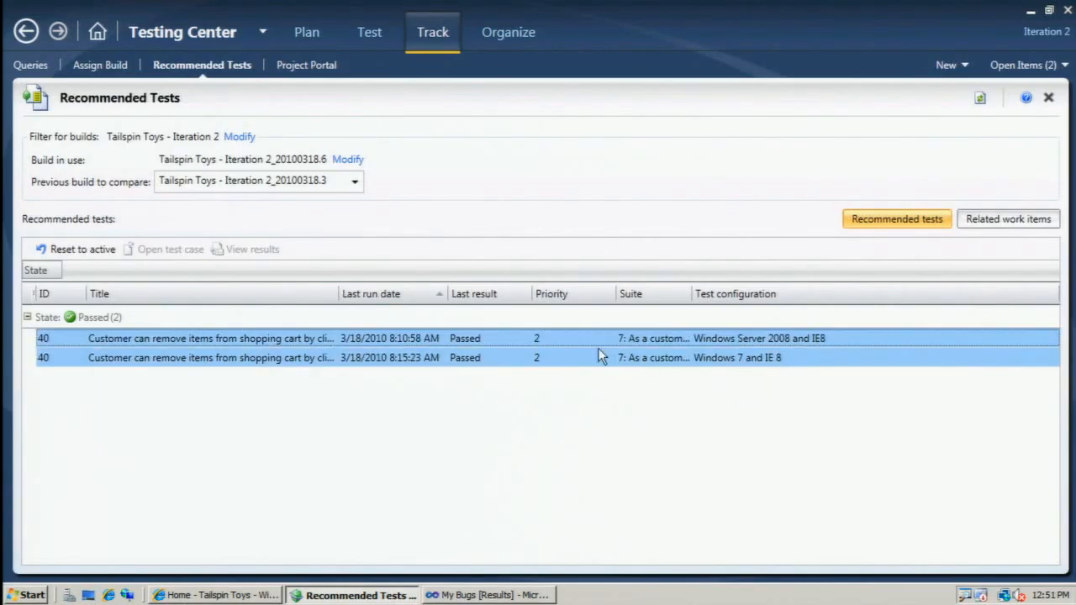
right_click(376, 345)
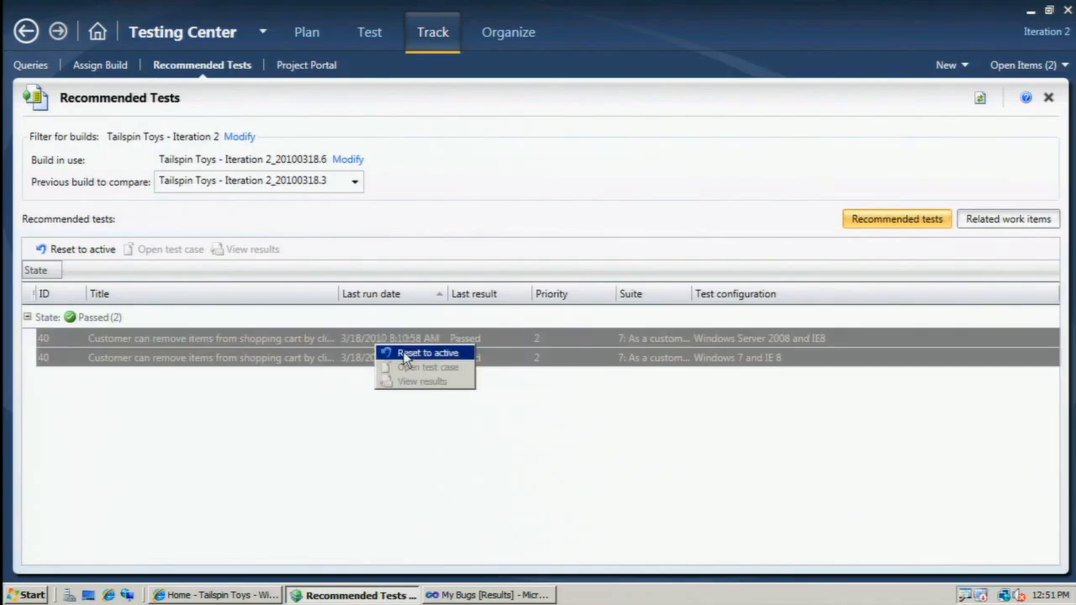
click(403, 352)
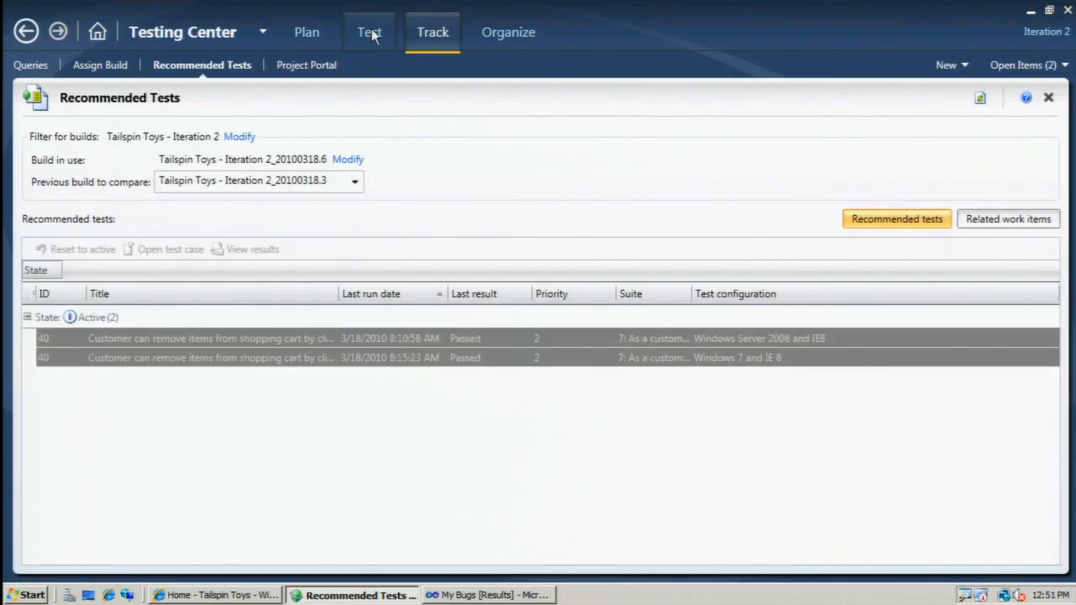
Show the tests to run in suite 7 for removing shopping cart items and select both active entries of test case 40.
click(370, 32)
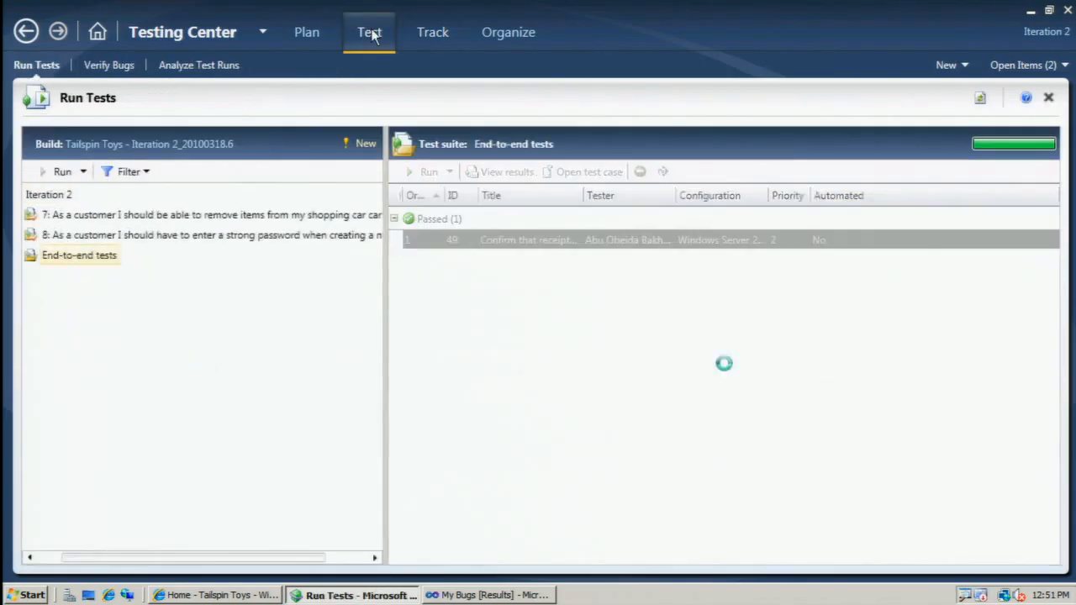
click(78, 217)
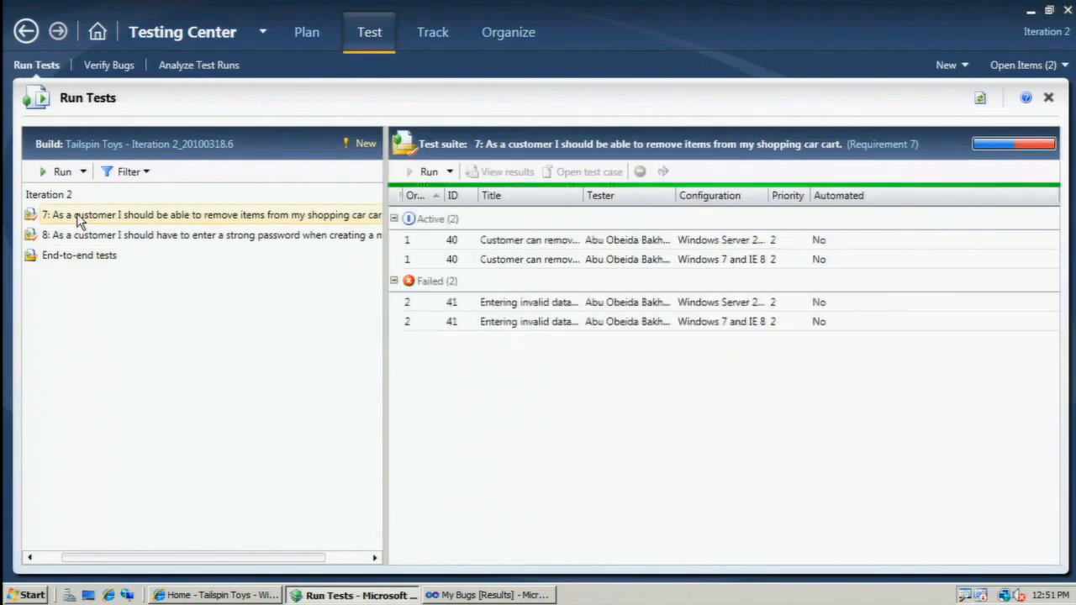
click(497, 244)
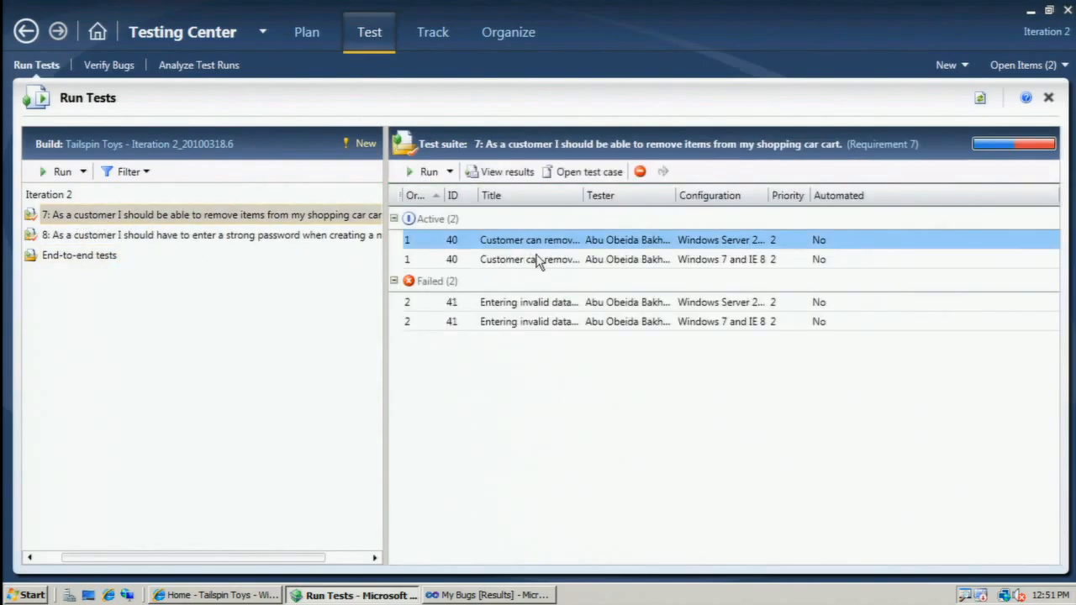
shift+click(536, 259)
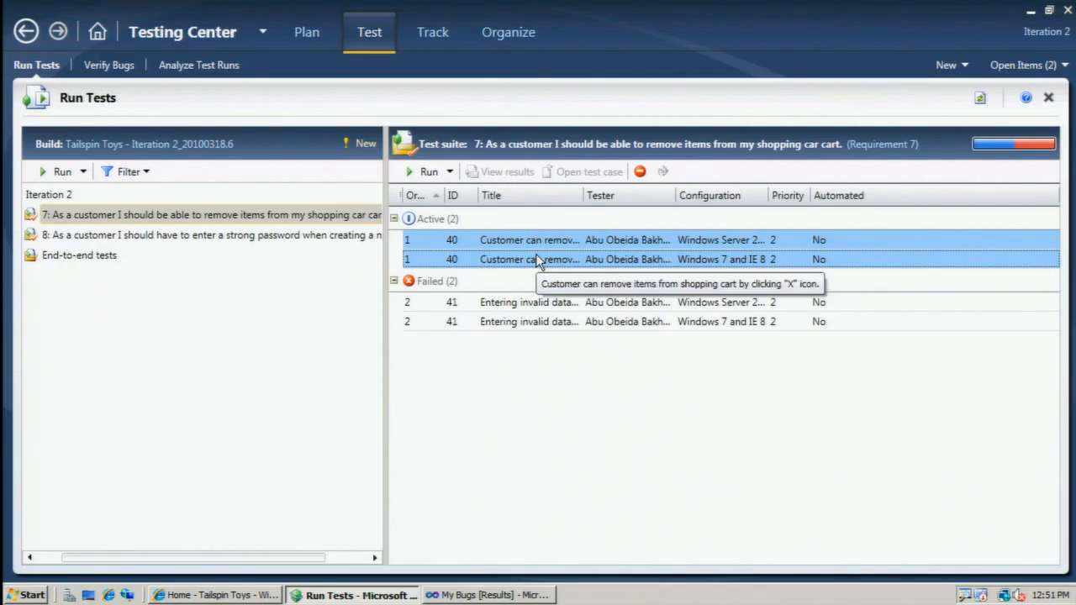
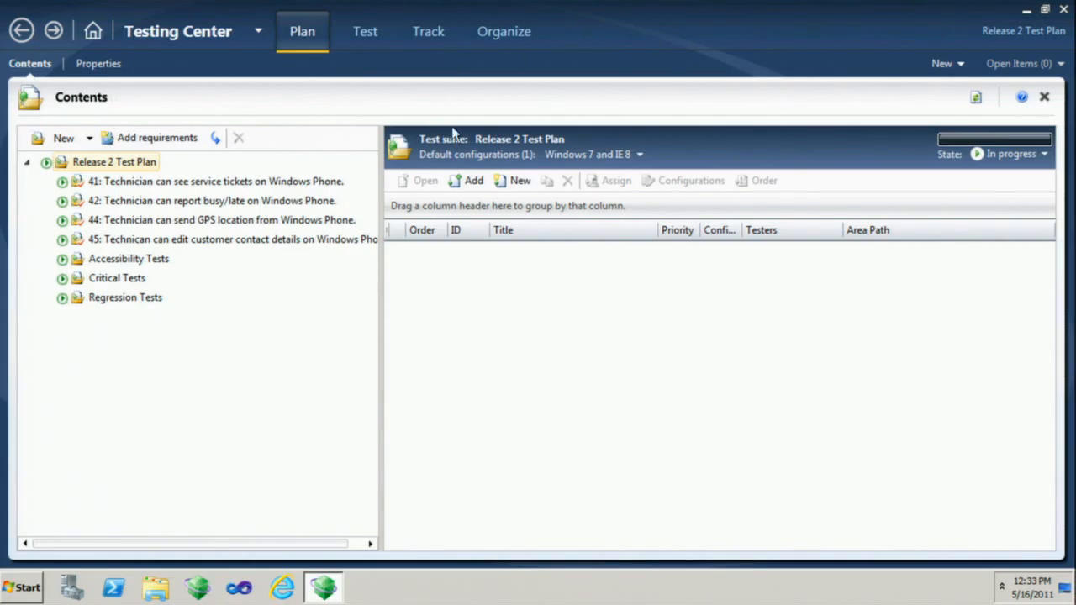
Start an exploratory testing session on backlog item 40, "Customer can order new service.".
click(367, 31)
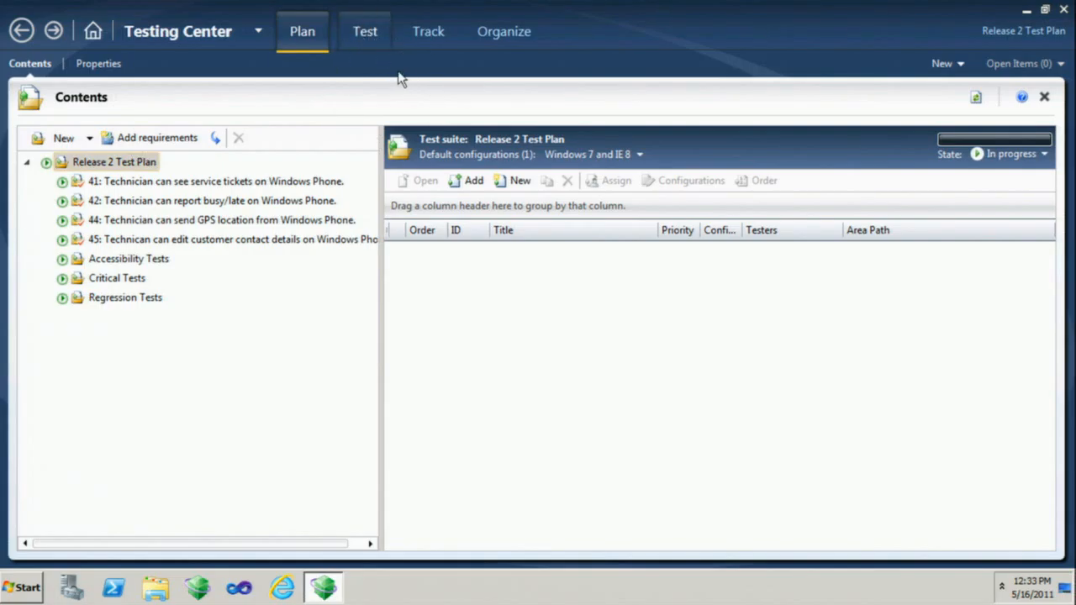
click(366, 31)
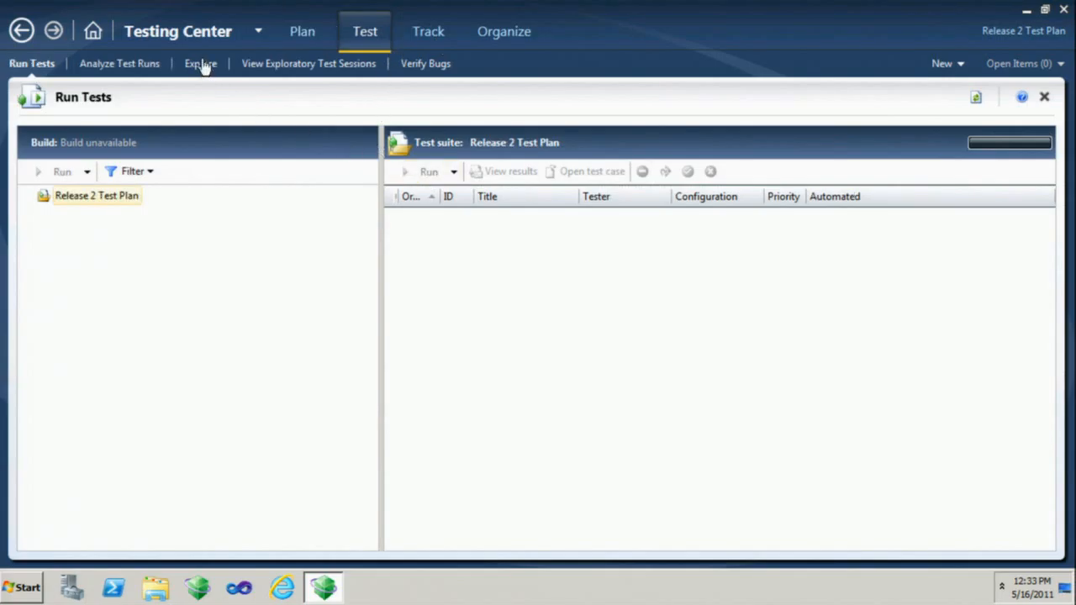
click(200, 64)
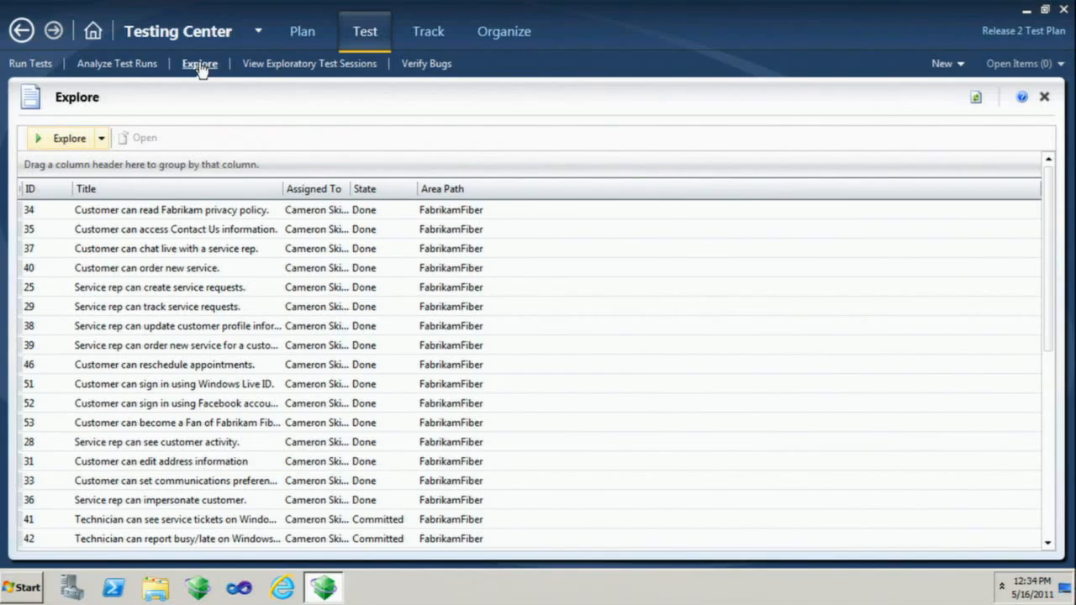
click(188, 276)
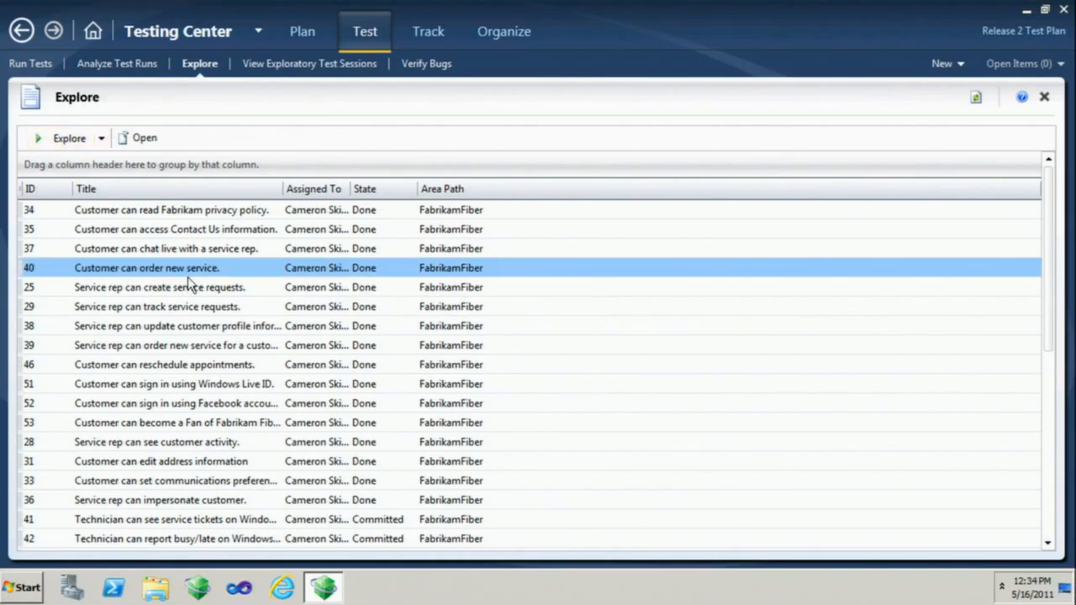
click(60, 143)
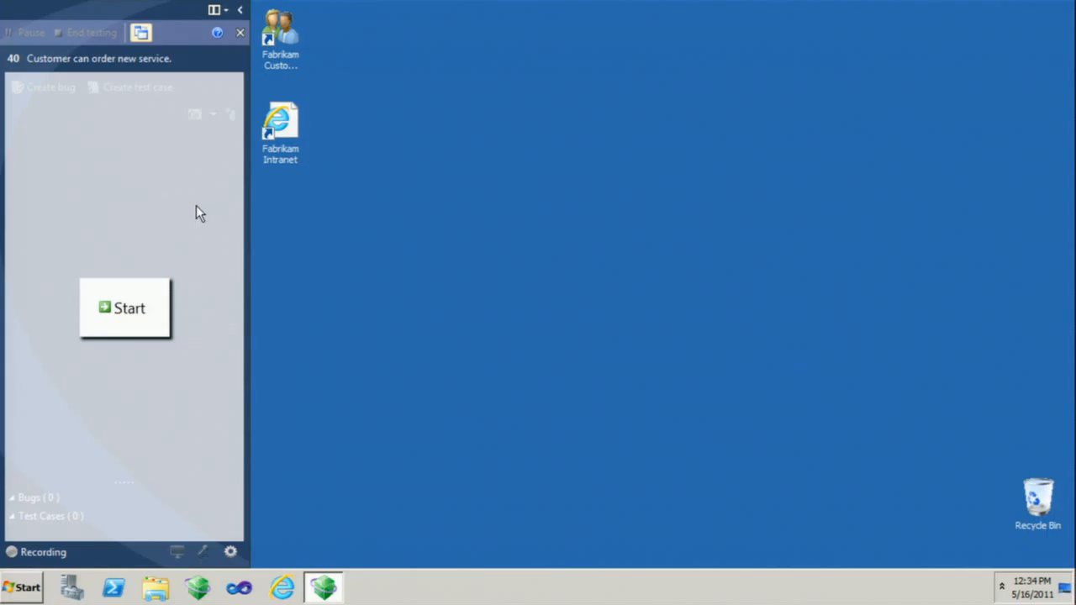
click(126, 310)
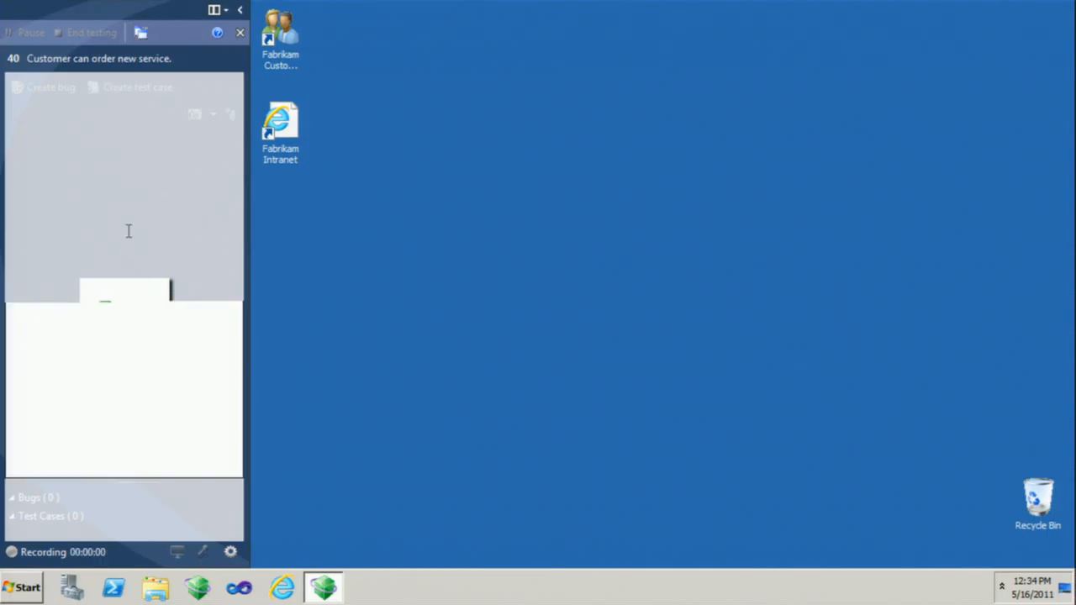
Launch the Fabrikam Customer Portal from the desktop and maximize its browser window.
click(280, 35)
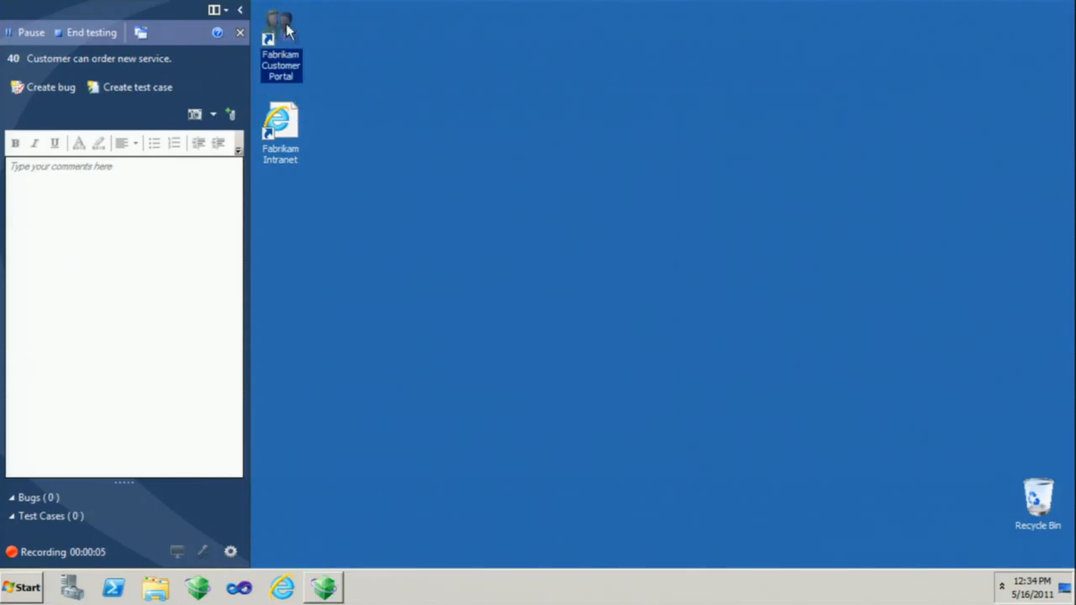
double_click(287, 37)
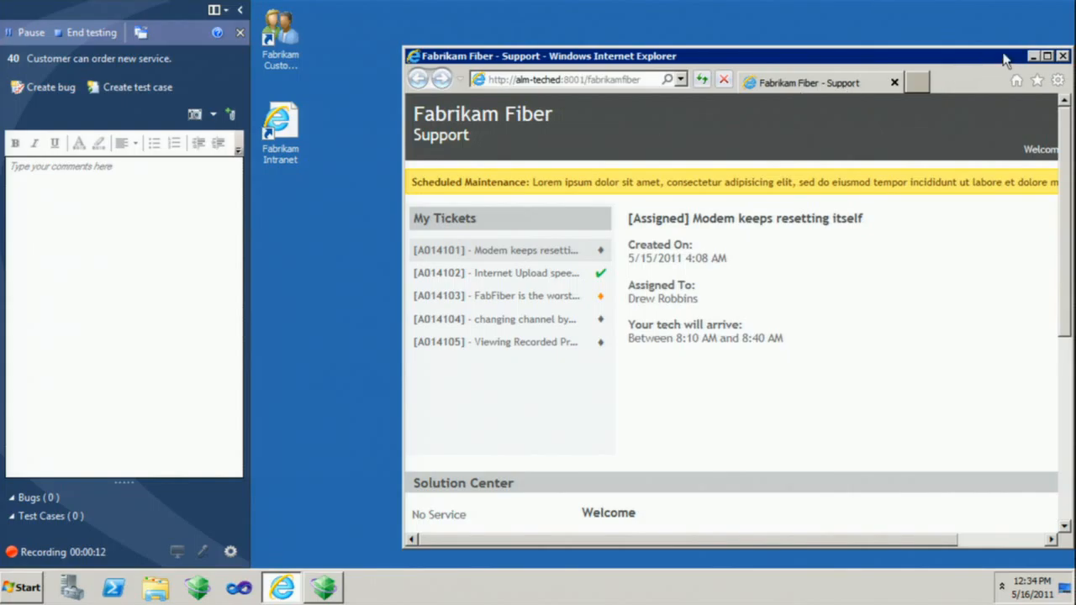
click(1047, 57)
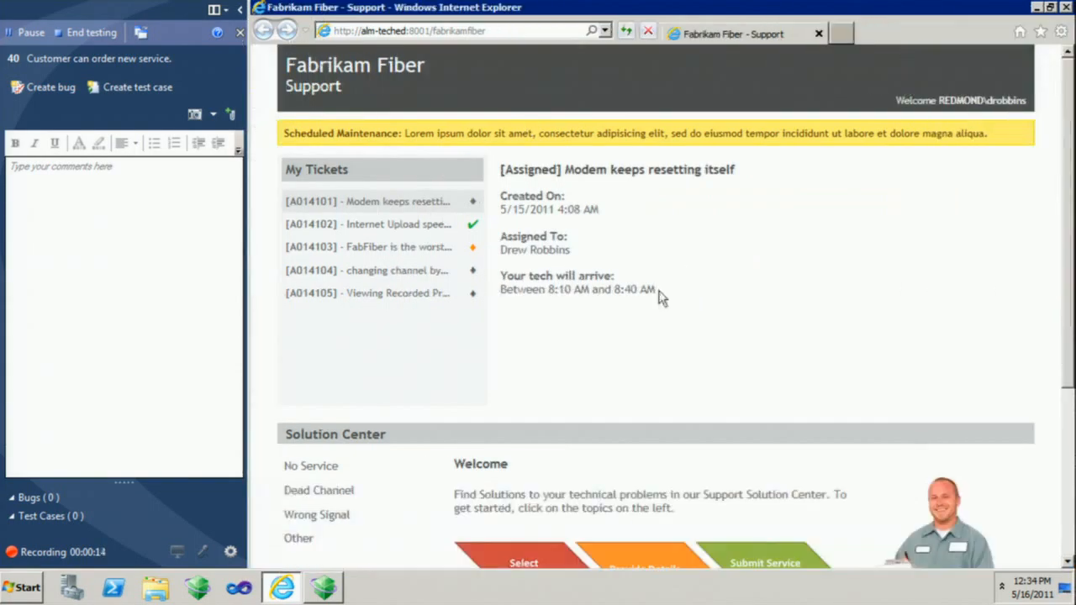
Add the session comment "This looks pretty good!" in bold and start a new line below it.
click(152, 178)
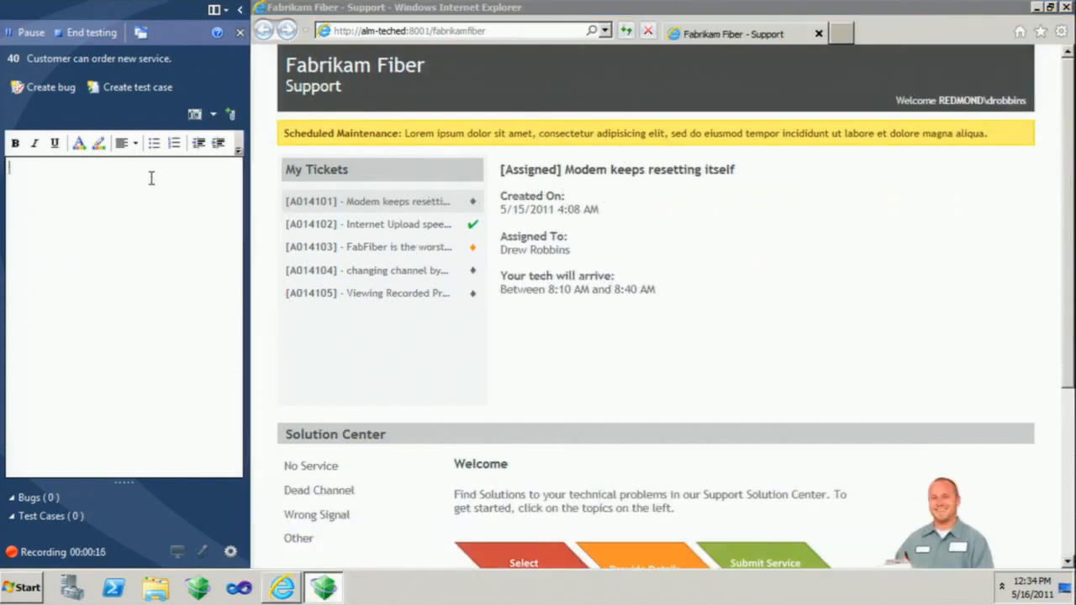
text(This looks)
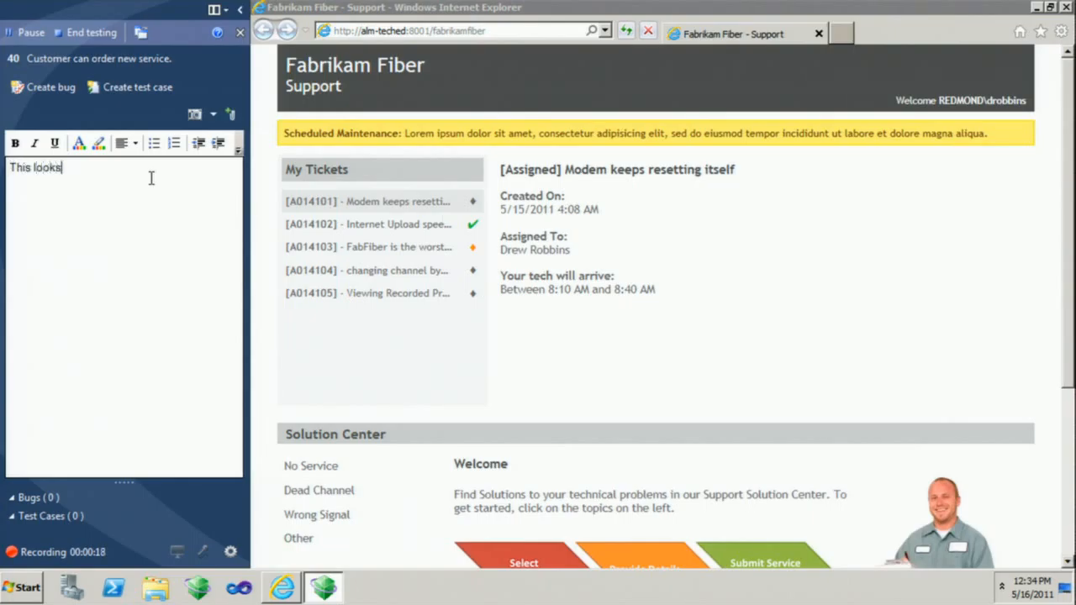
text( pretty good!)
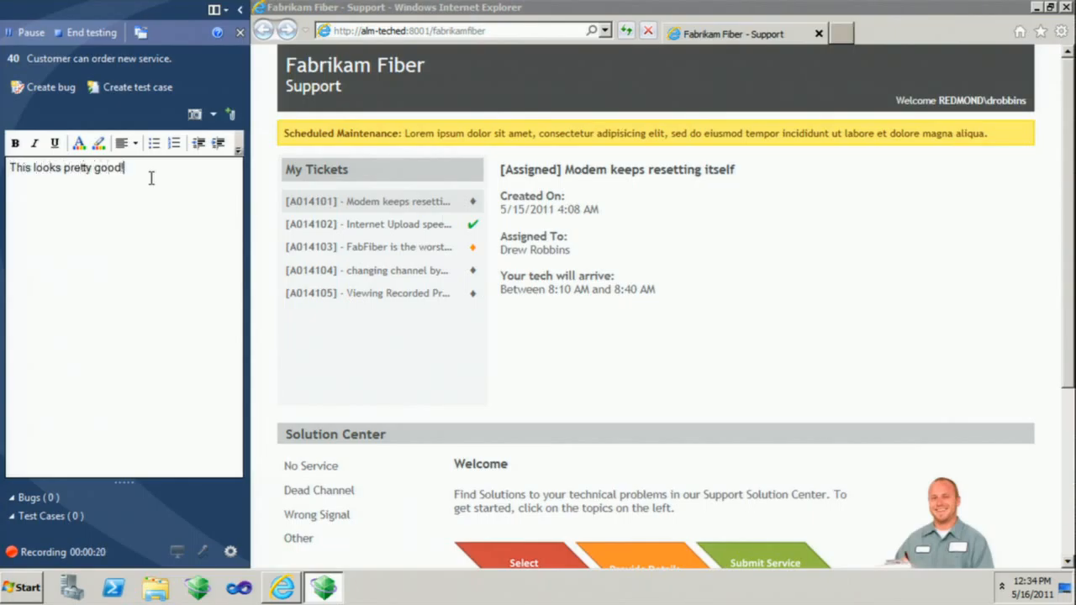
key(Home)
key(shift+End)
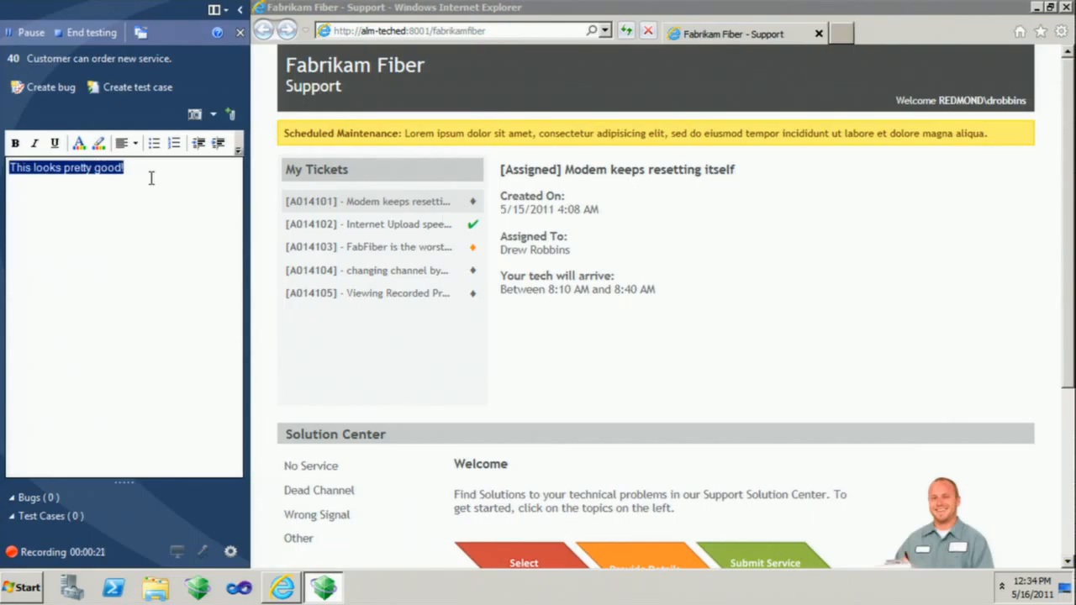
key(ctrl+b)
click(158, 163)
key(Return)
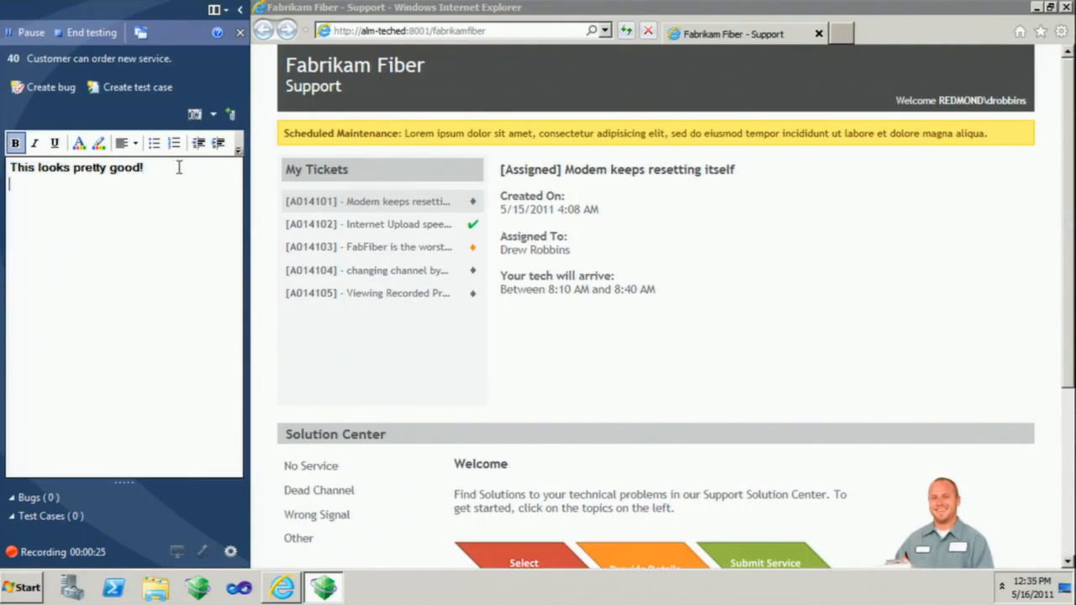
Capture part of the Scheduled Maintenance banner into the session comments and add "This is Latin, is this getting fixed?" beneath it.
click(195, 114)
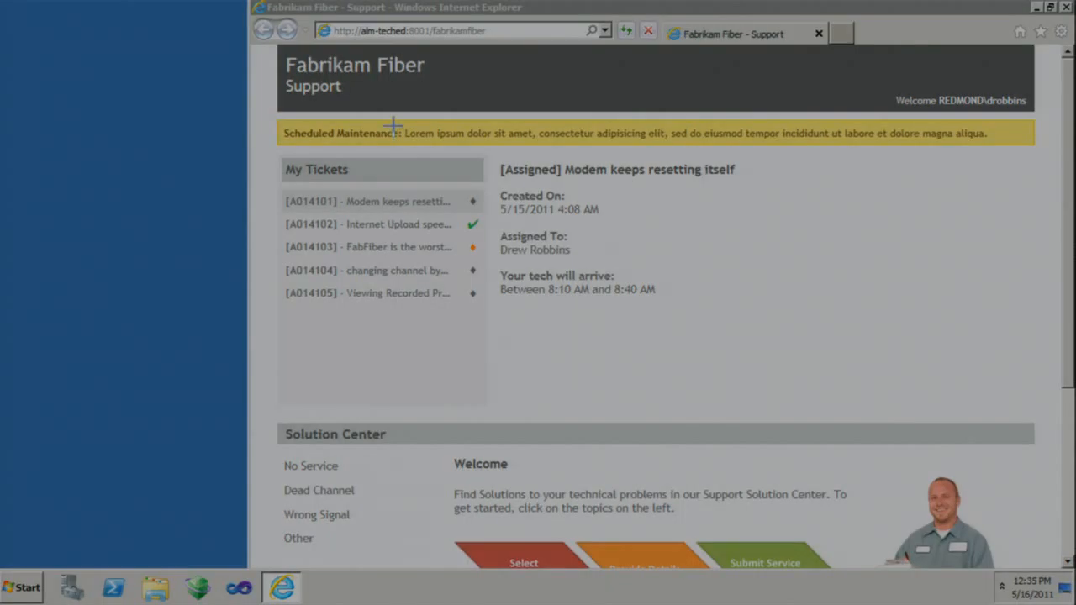
drag(394, 121, 508, 164)
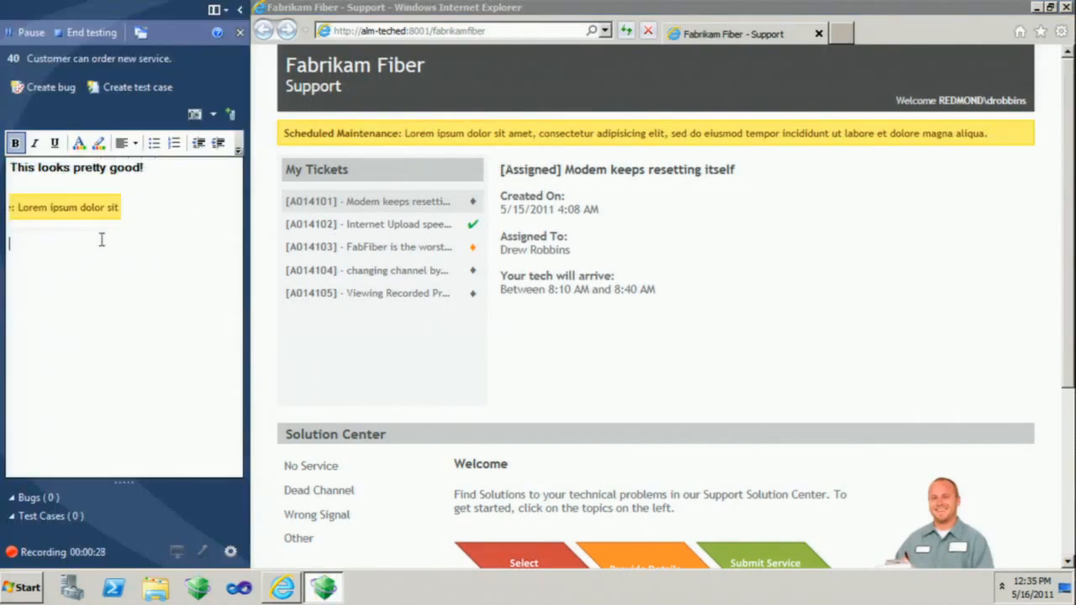
text(This is Latin, is this )
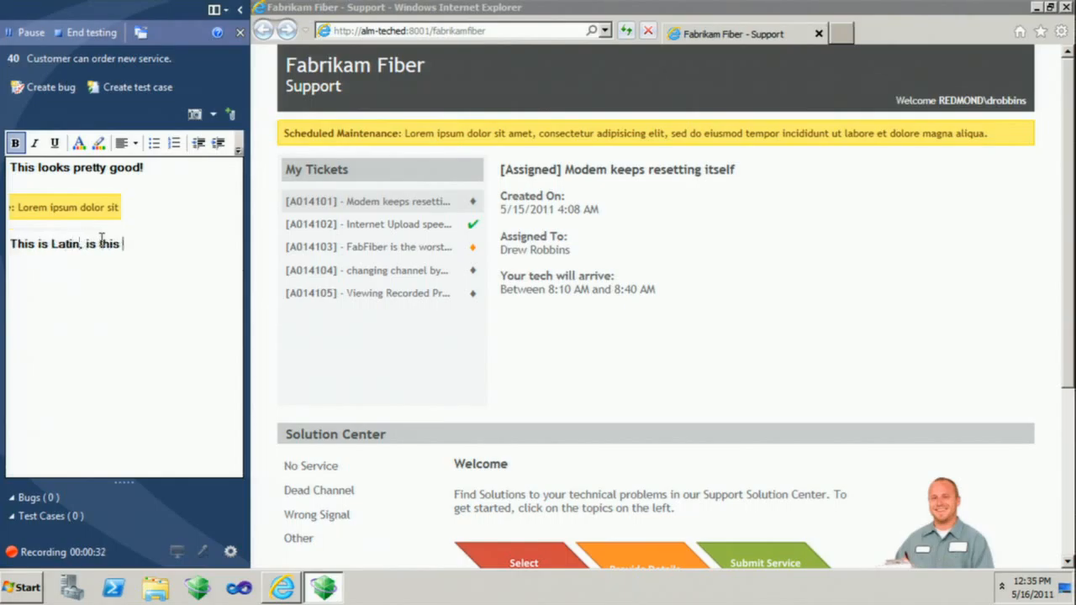
text(getting fixed?)
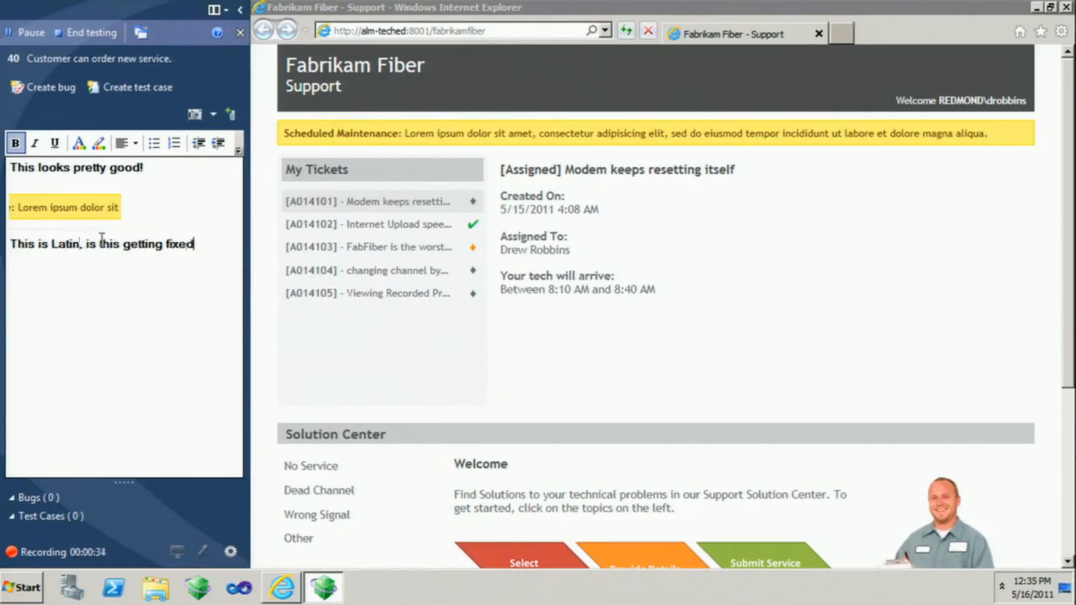
key(Return)
View tickets A014102, A014104 and A014105 in the portal, followed by A014102 again and A014103.
click(353, 227)
click(353, 271)
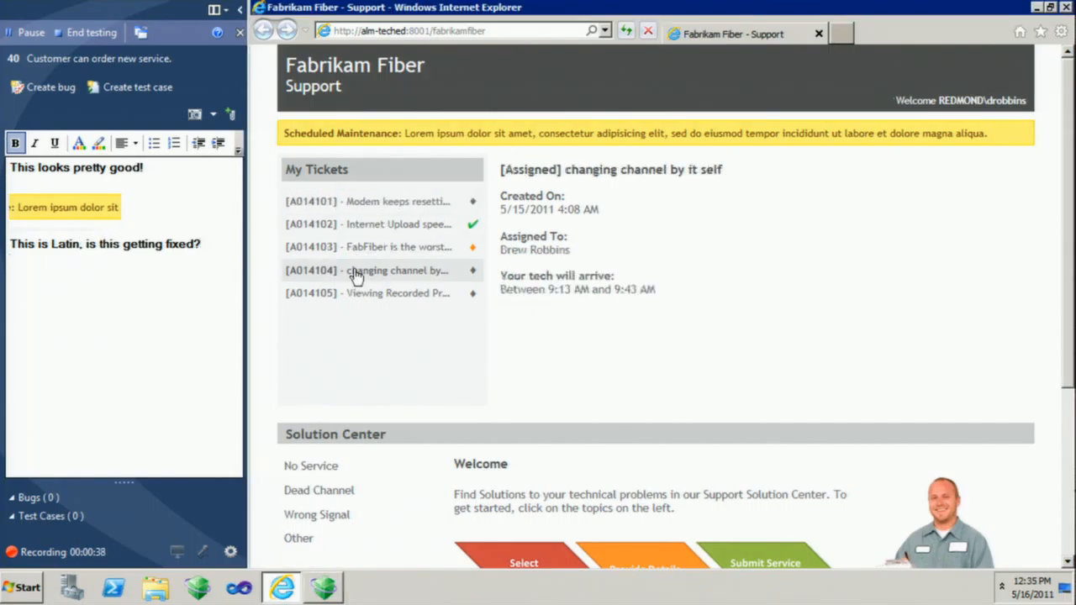
click(354, 291)
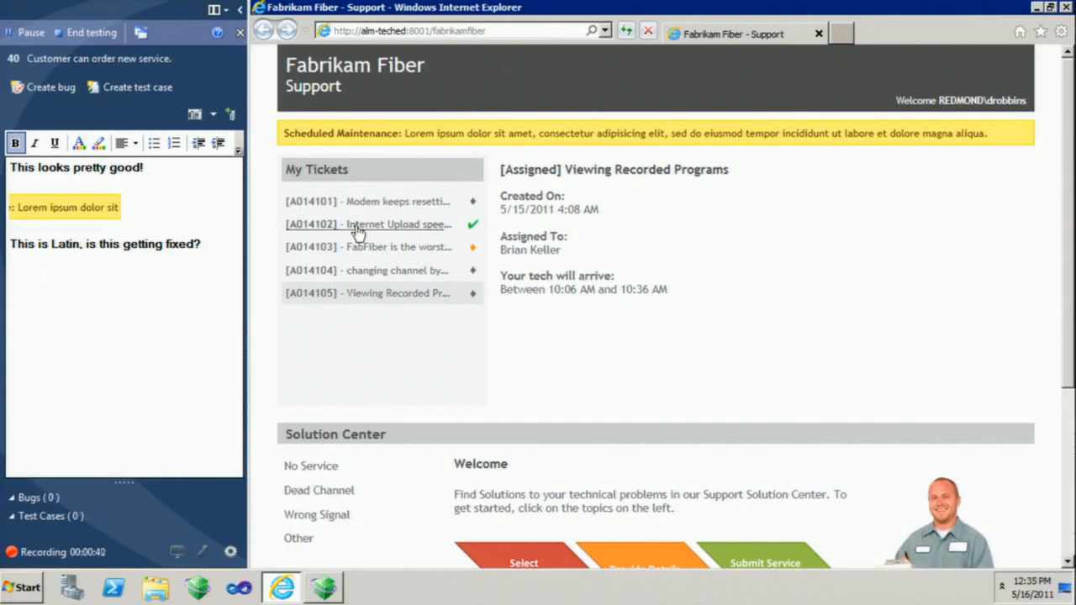
click(358, 225)
click(362, 251)
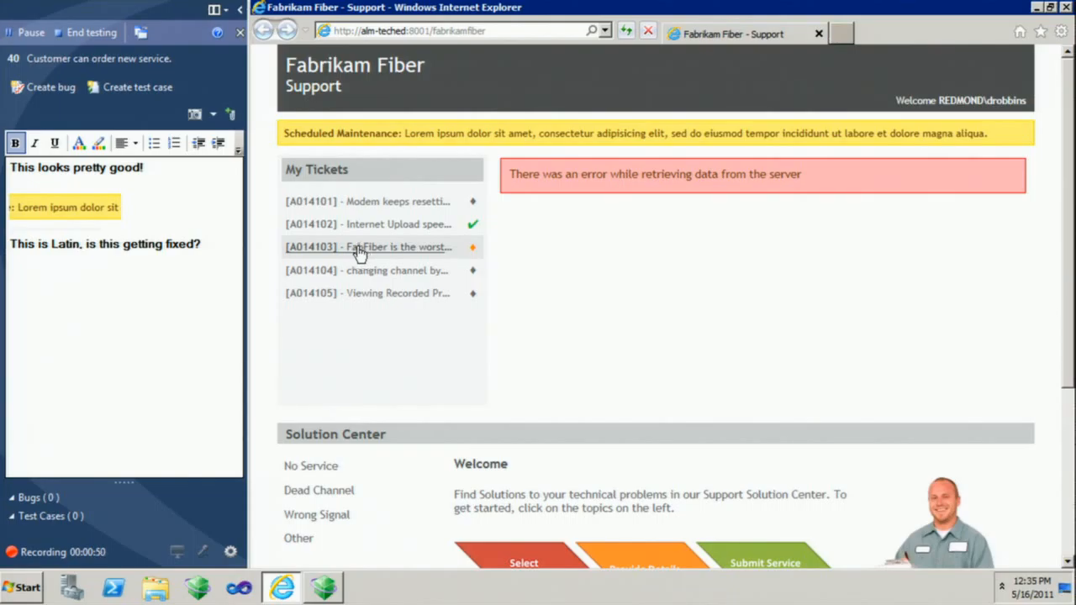
Create a bug from the session titled "Clicking on lots of customer records causes a crash.".
click(50, 88)
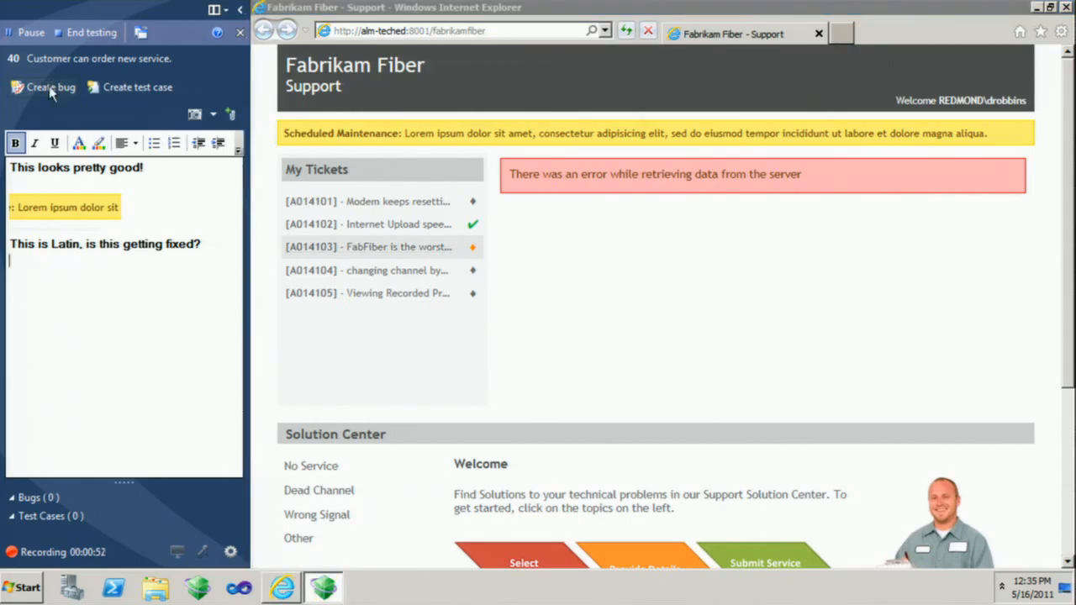
click(42, 90)
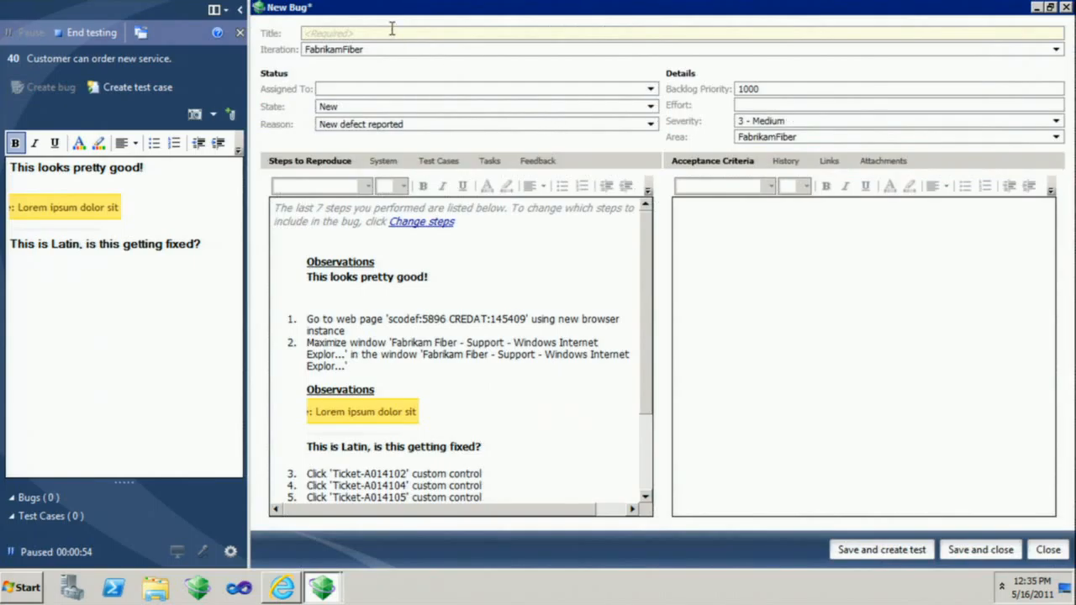
text(Clicking on lots of customer)
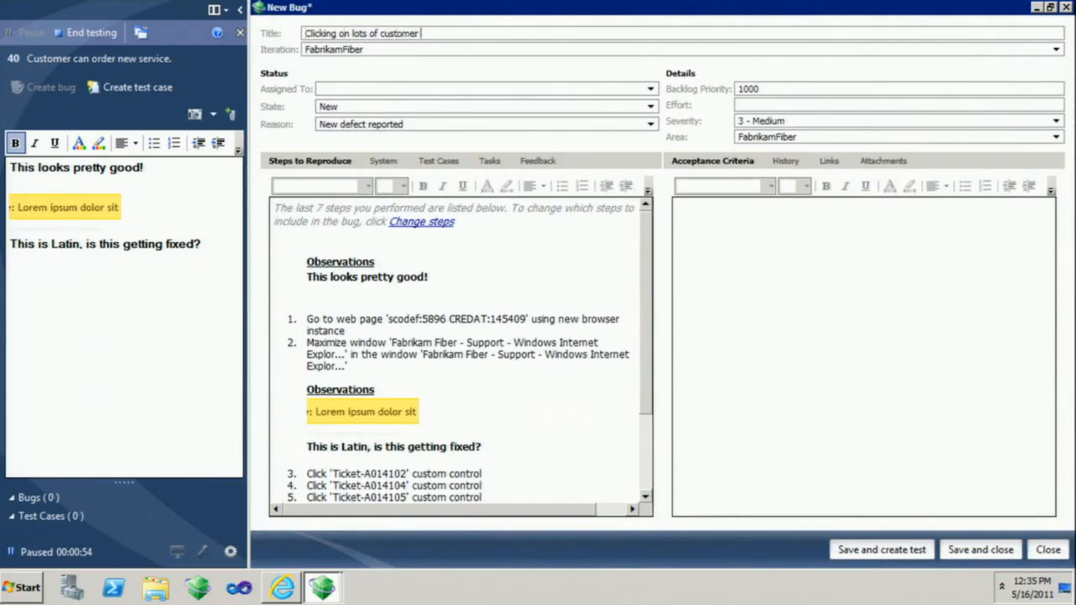
text( records causes a crash.)
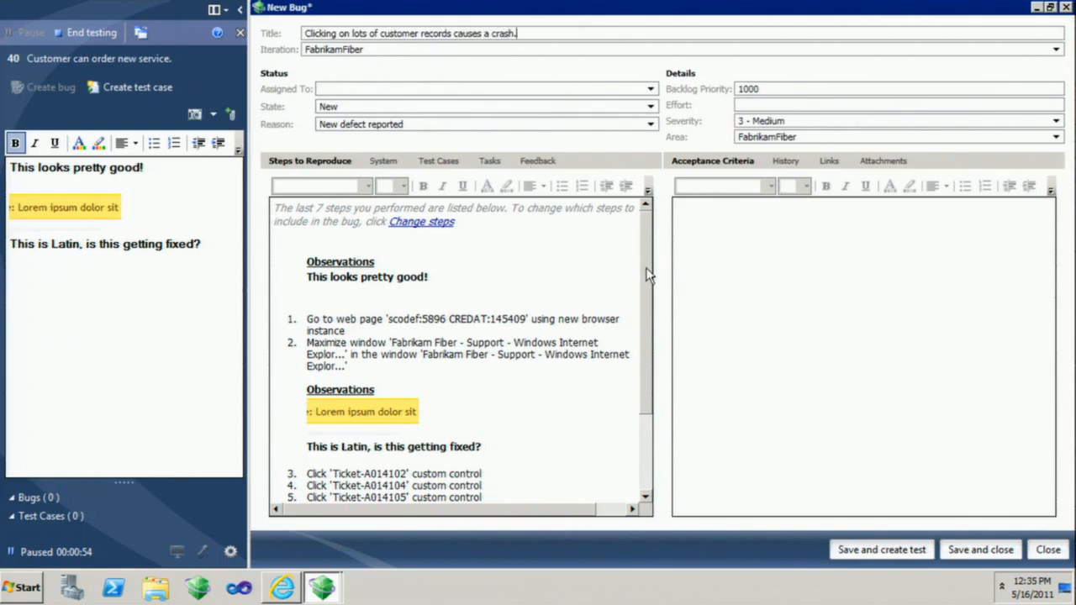
Review the bug's recorded reproduction steps and limit them to the last 5 actions.
drag(646, 269, 631, 344)
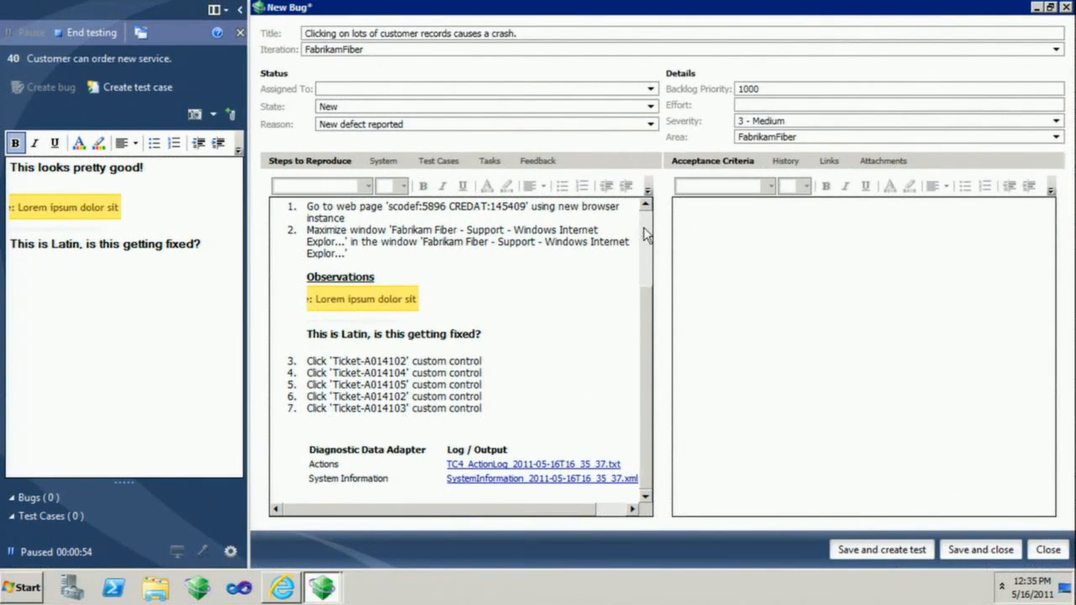
click(950, 187)
click(429, 222)
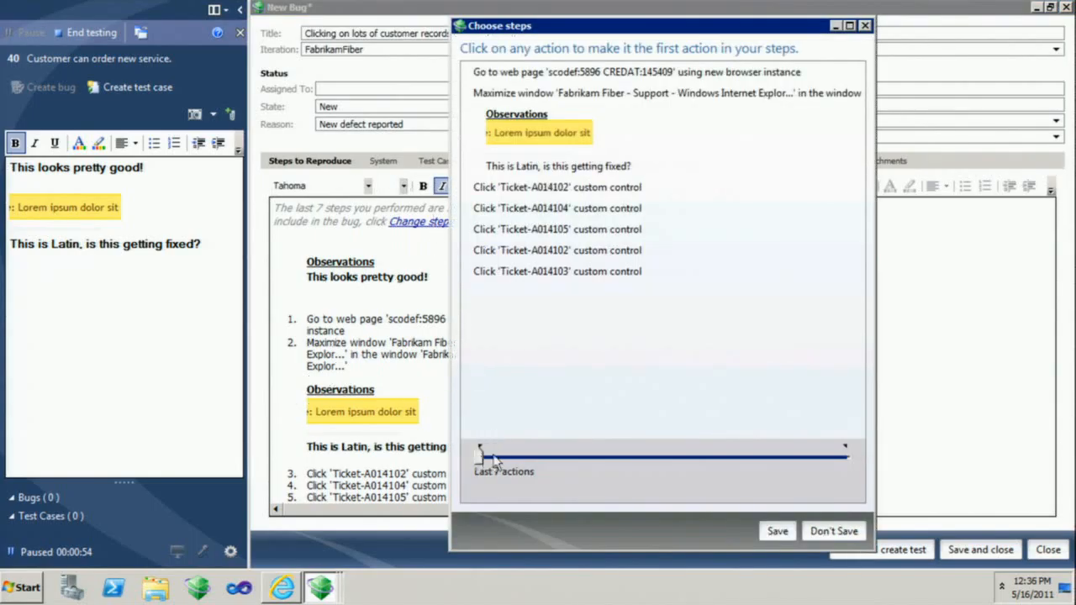
drag(479, 455, 610, 459)
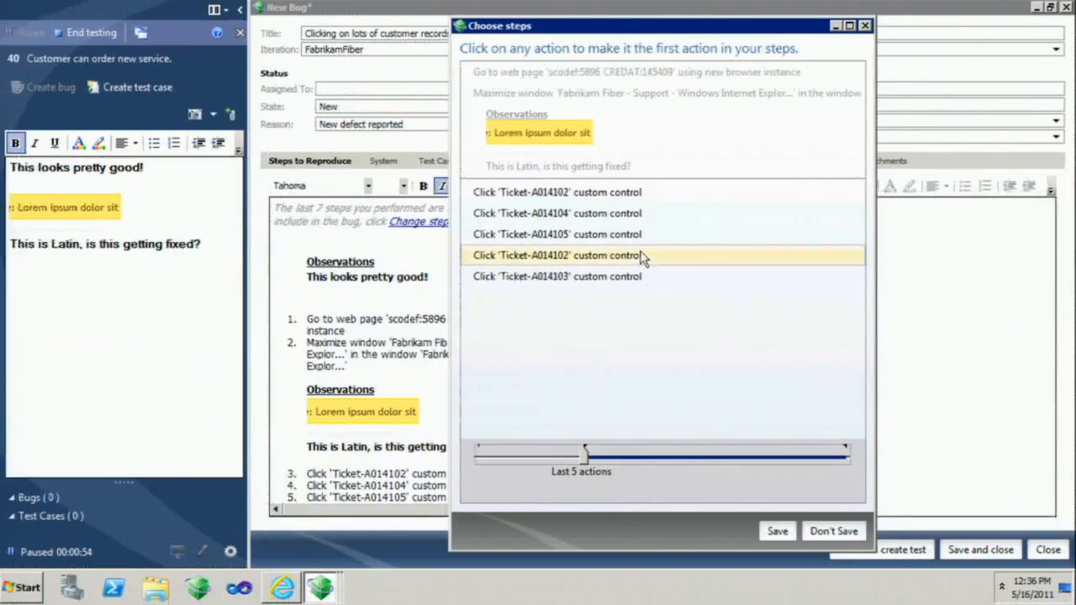
click(777, 531)
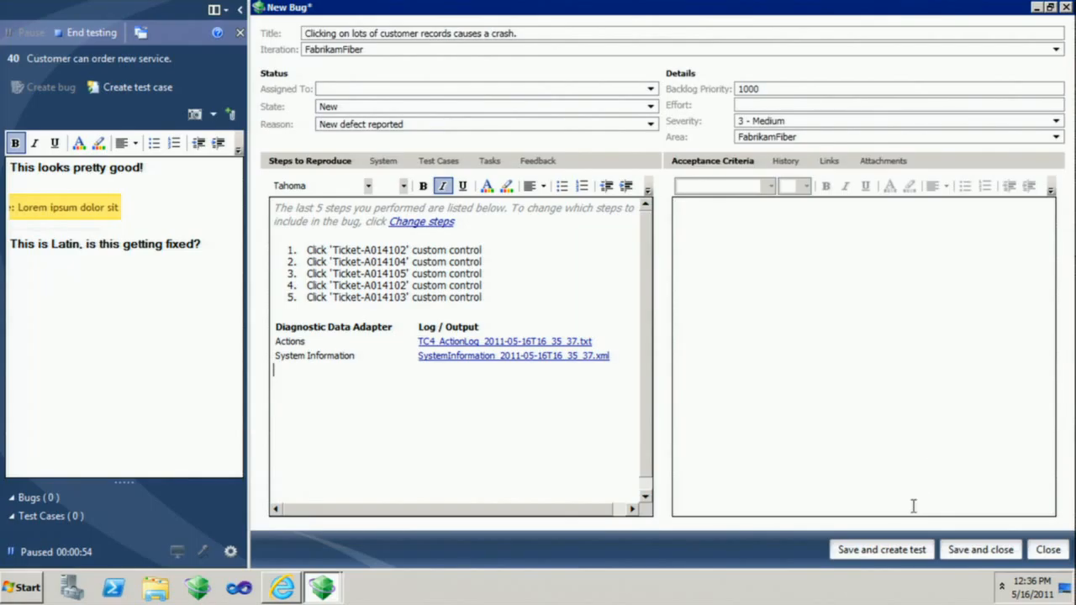
Save the bug and create a test case from it titled "Make sure clicking lots of customer records doesn't crash the site.".
click(899, 552)
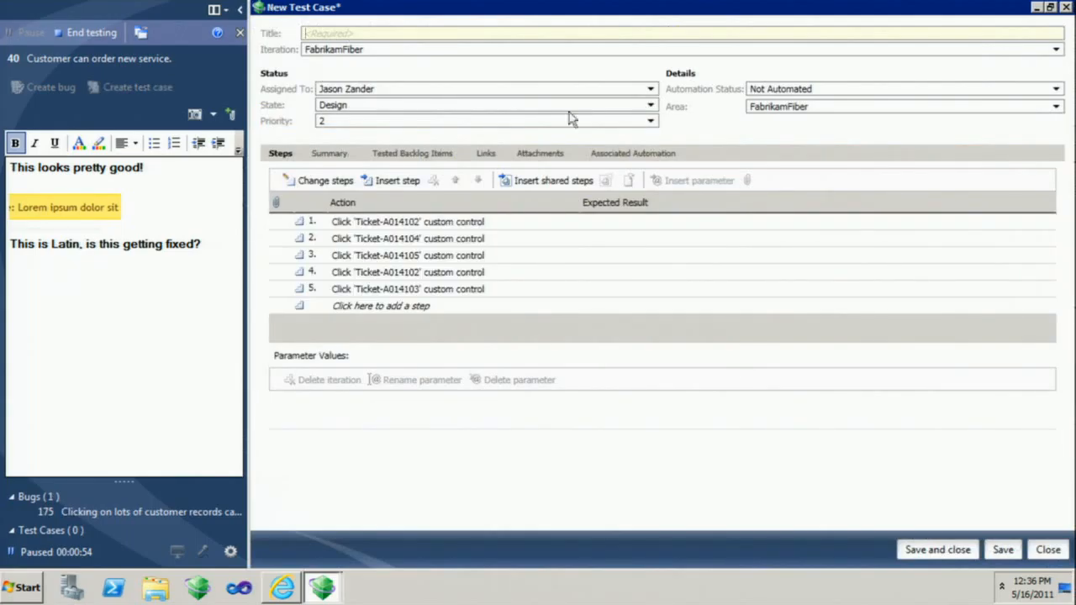
text(Make sure clicking l)
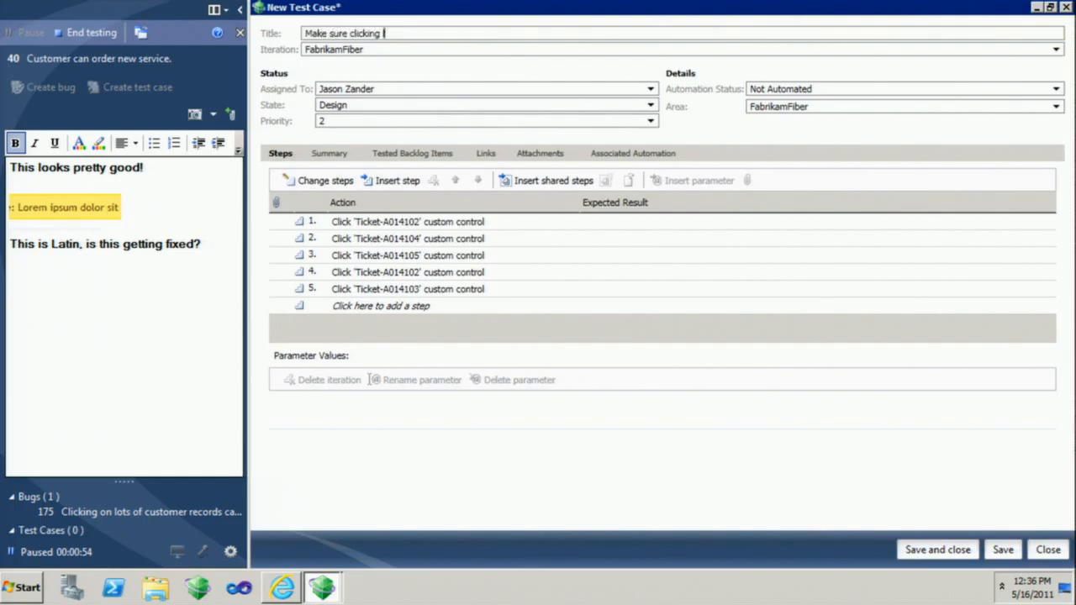
text(ots of customer records doesn't cr)
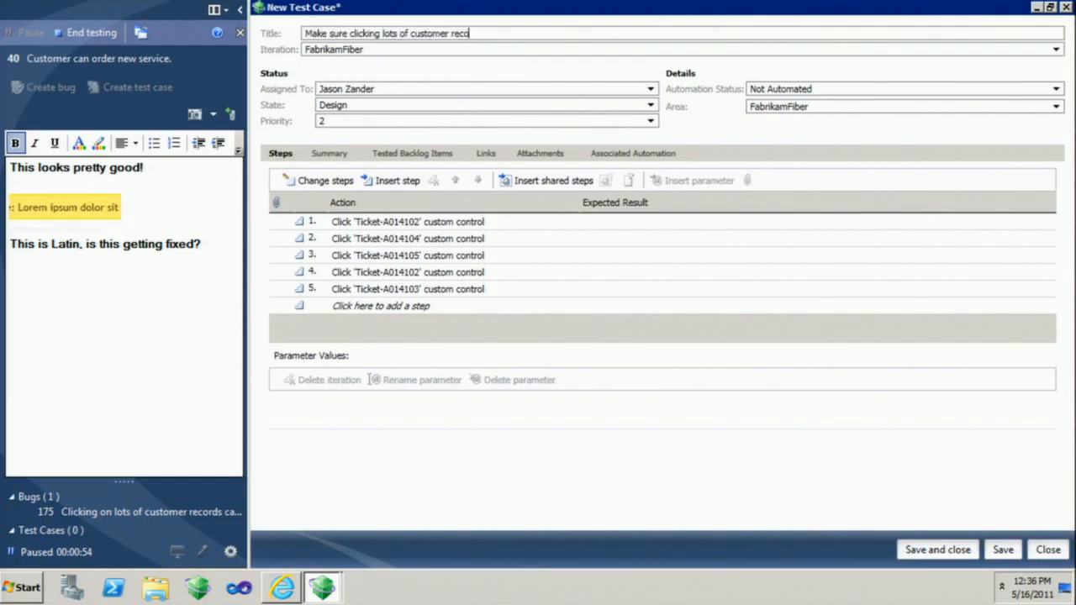
text(ash the site.)
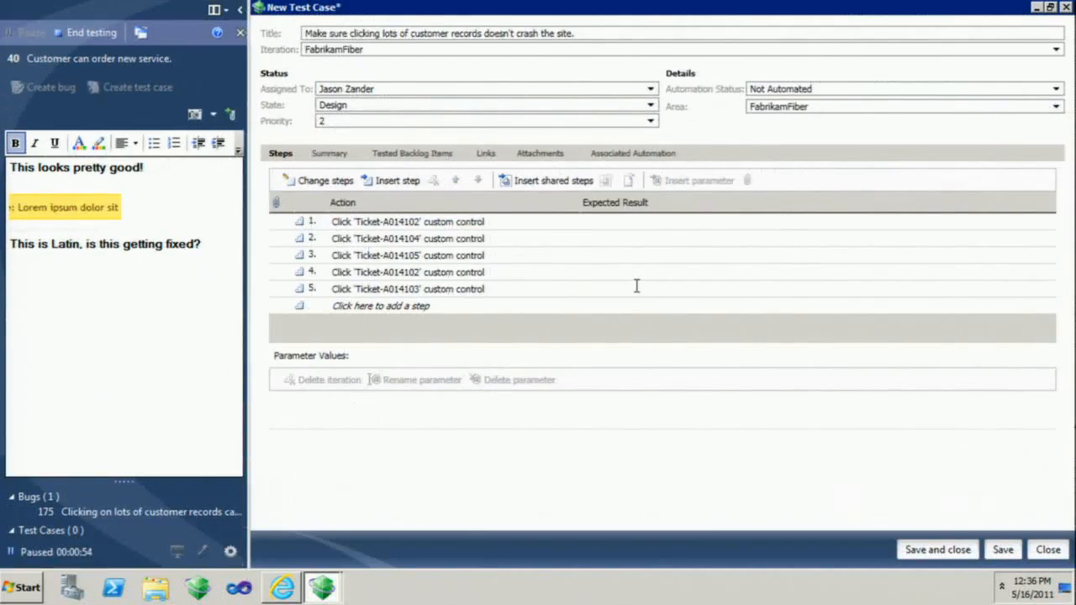
Review the action and expected-result entries of the new test case's steps, then save and close the test case.
click(940, 356)
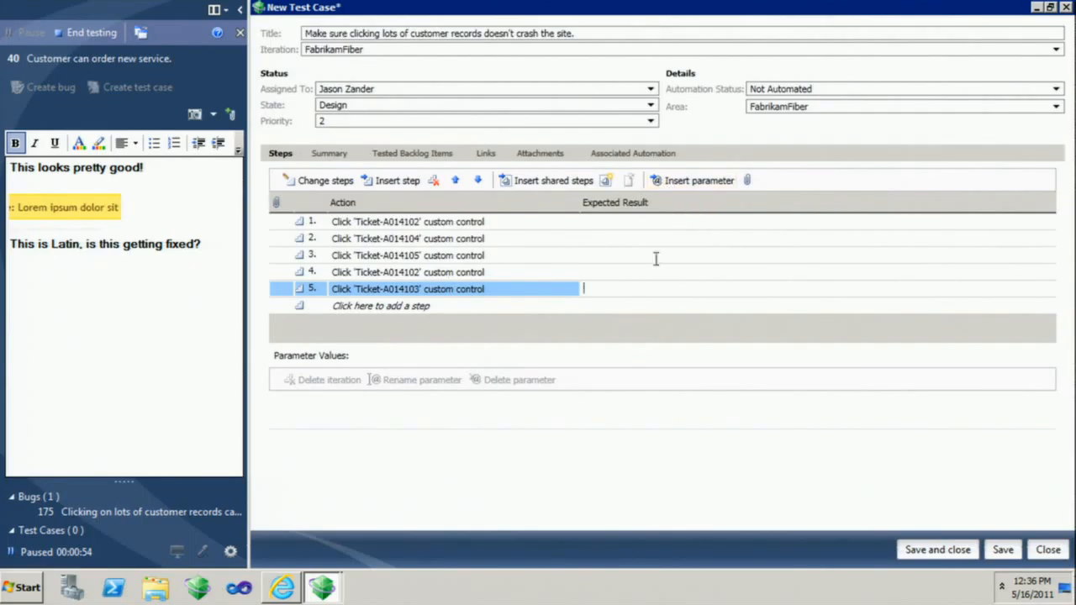
click(493, 222)
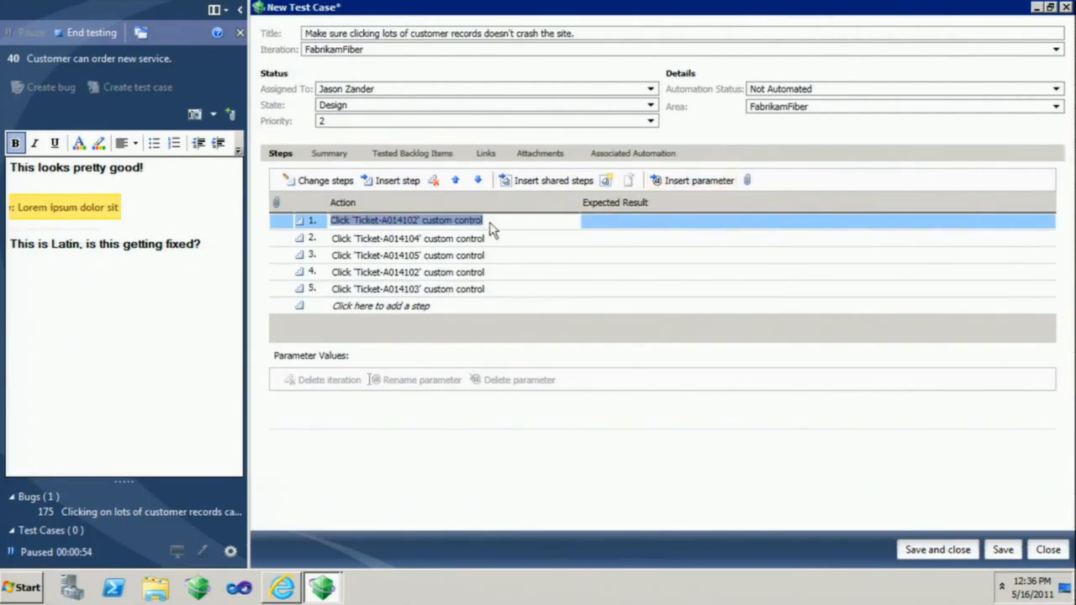
click(493, 239)
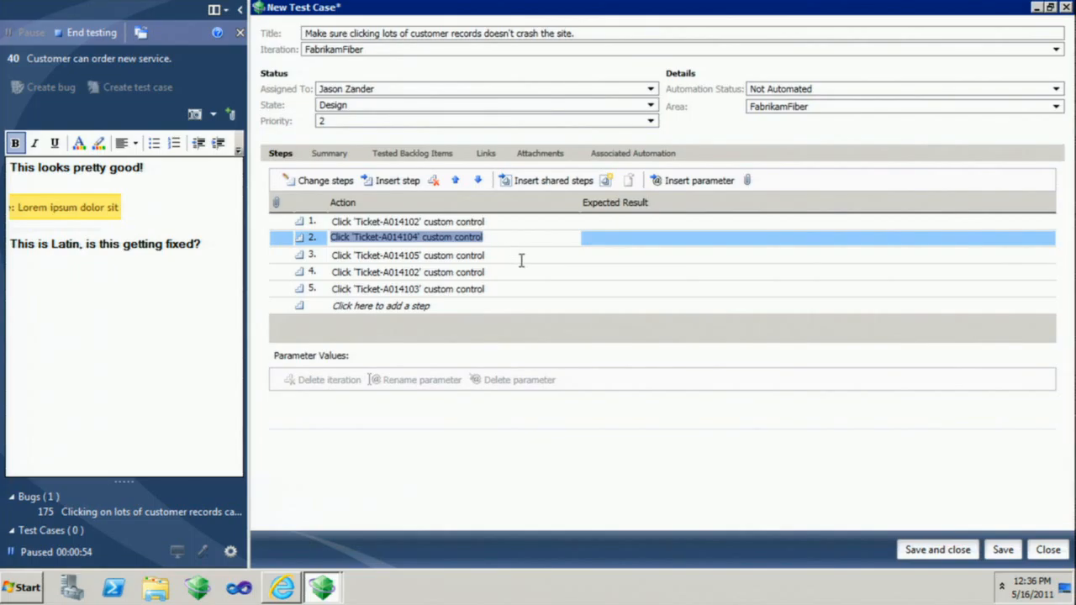
click(938, 551)
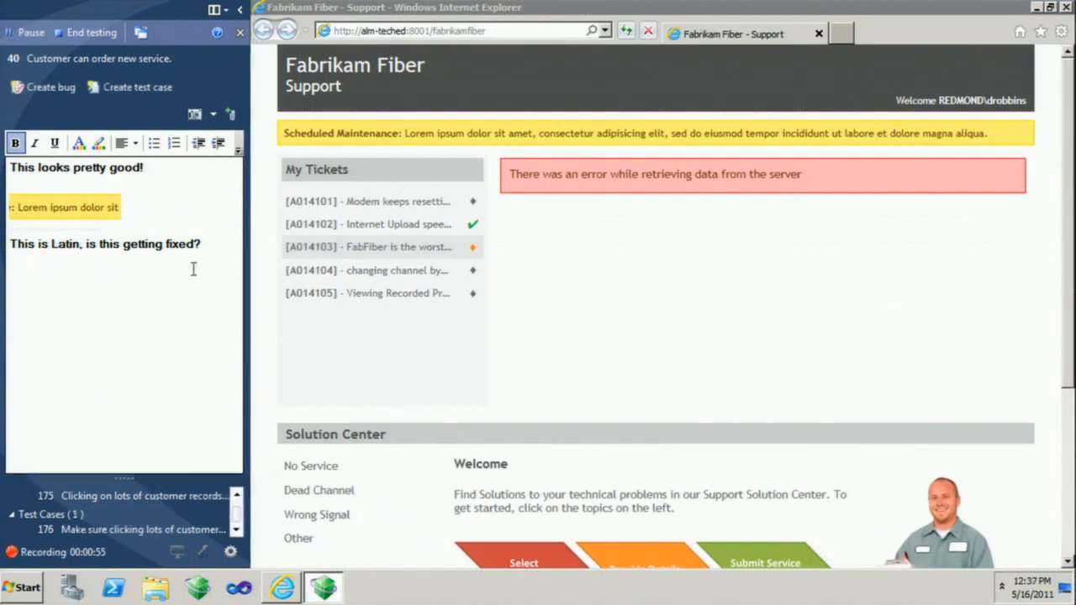
View ticket A014105 in the support portal and bring the Solution Center's technician photo into view.
click(144, 293)
click(396, 294)
scroll(712, 383, down, 3)
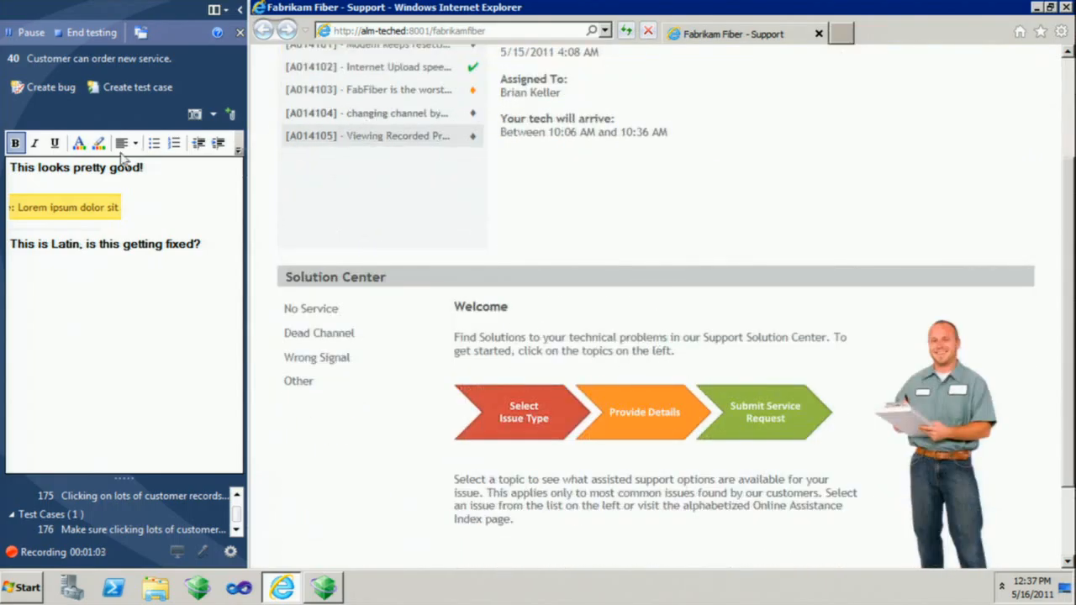
Capture the technician photo as a screenshot in the session notes and add the comment "Do we have the rights to this photo?".
click(193, 114)
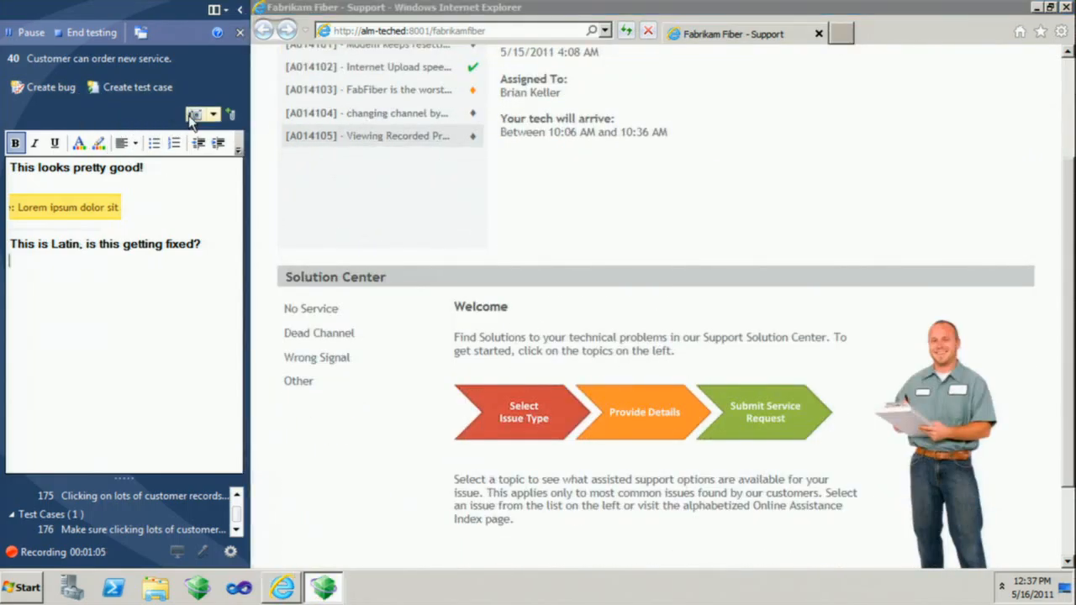
drag(861, 299, 988, 518)
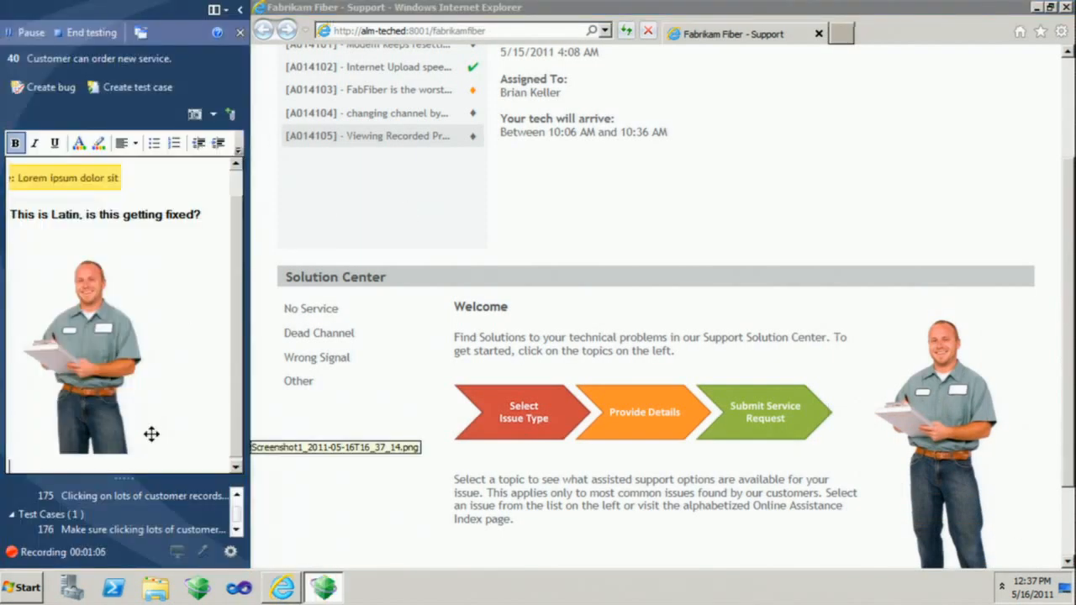
text(Do we have the r)
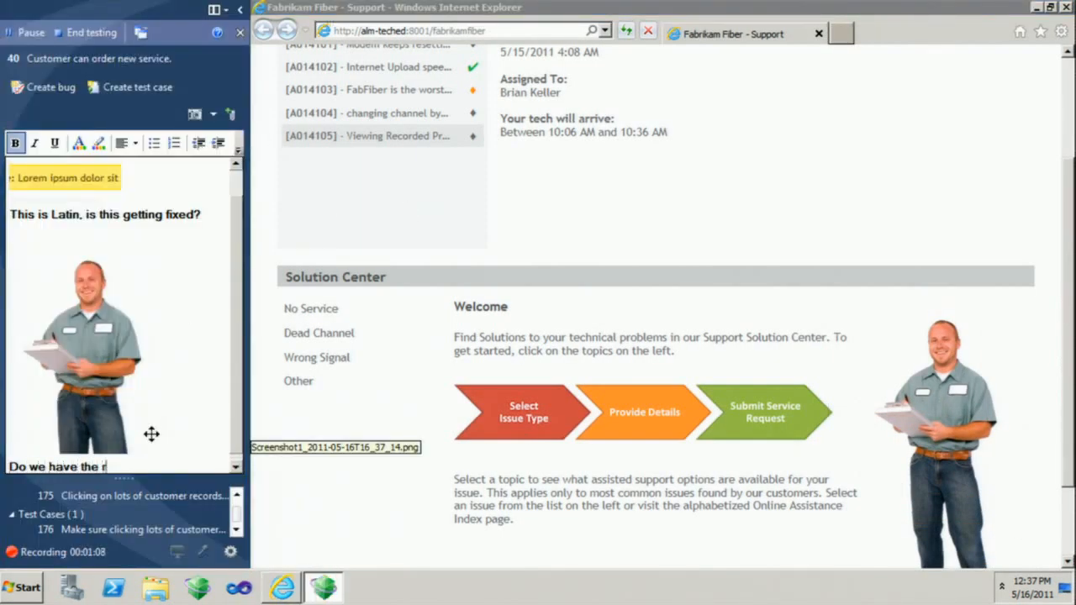
text(ights to this photo?)
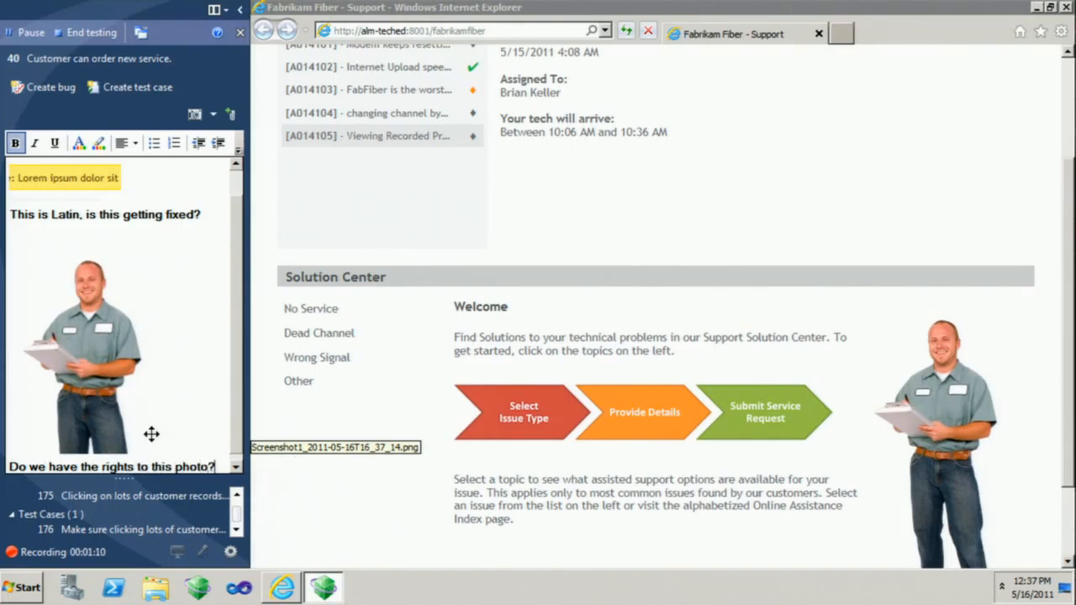
Create a new bug from the session and change its reproduction steps to include the last 5 actions.
click(47, 86)
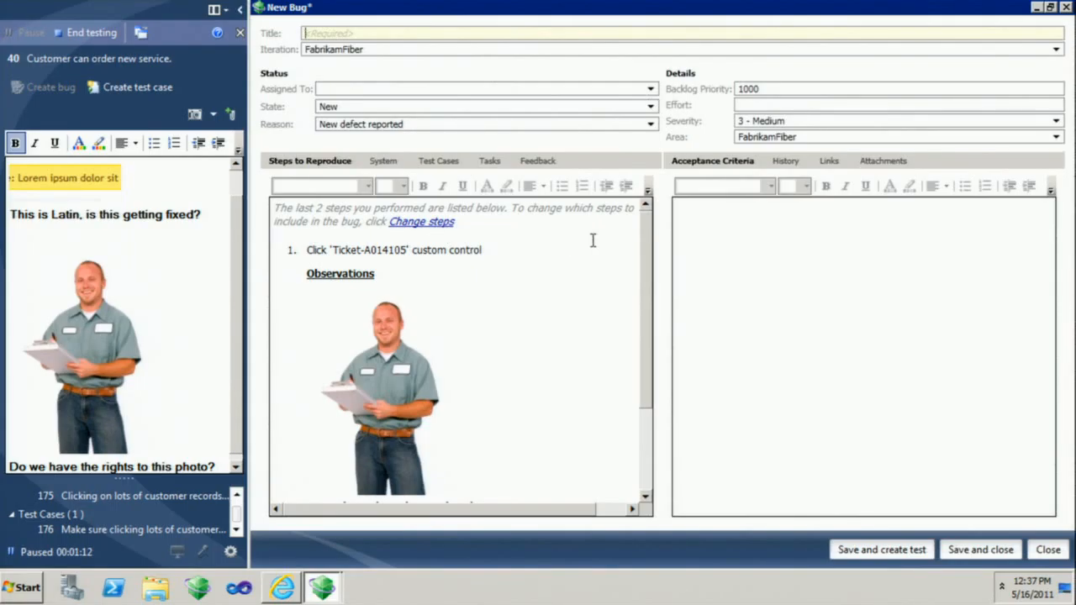
click(424, 223)
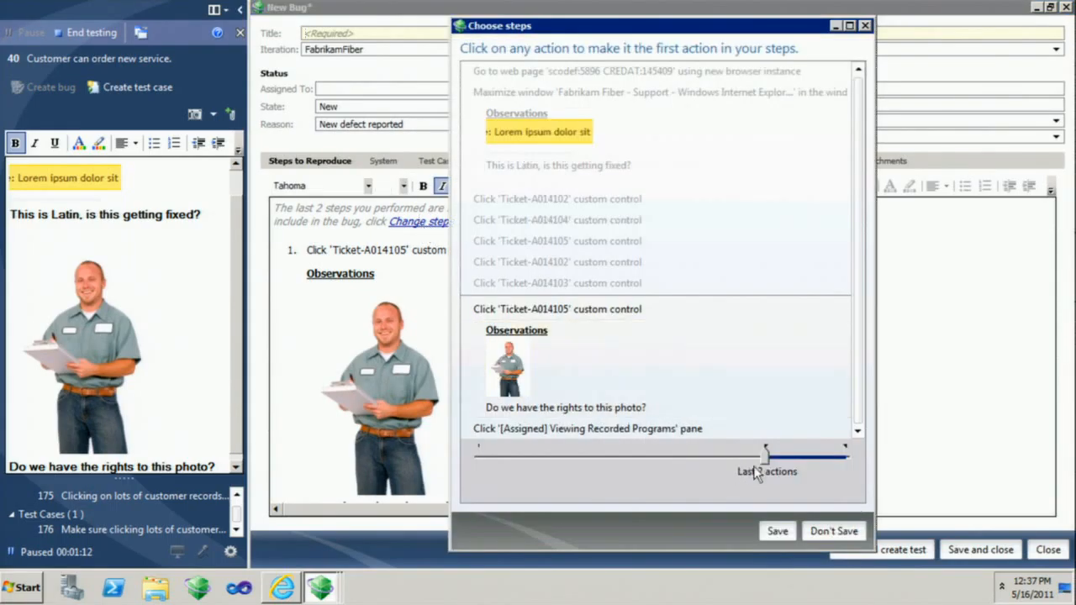
drag(761, 459, 639, 460)
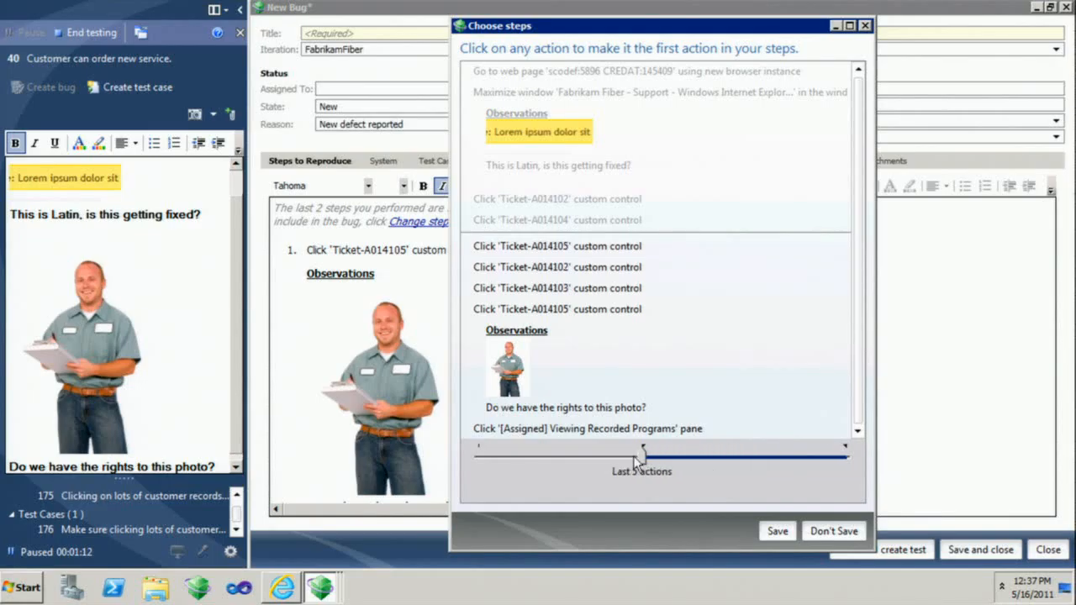
click(775, 531)
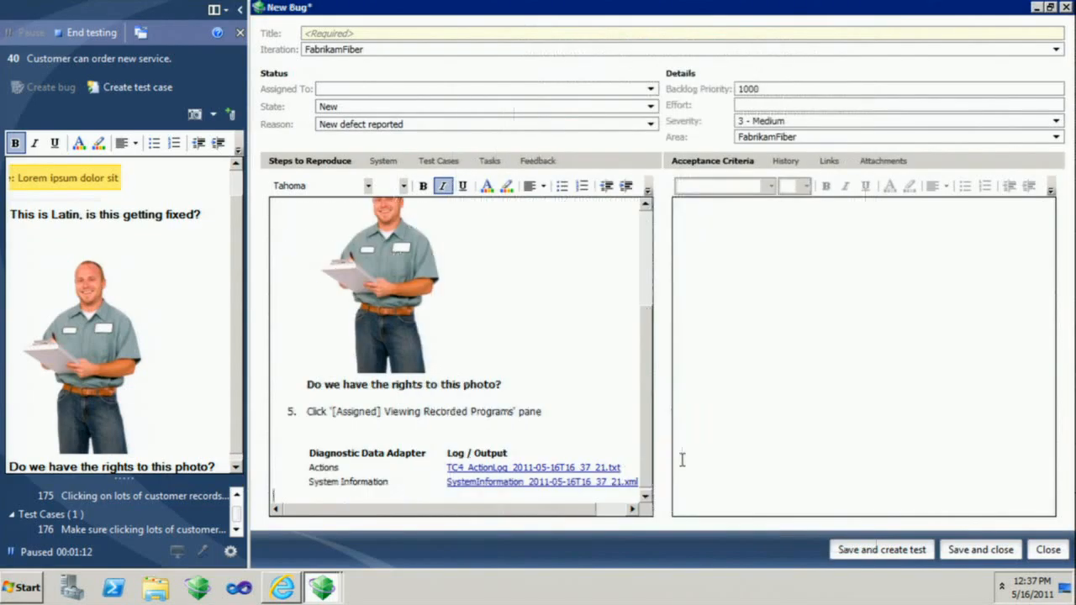
drag(646, 409, 652, 252)
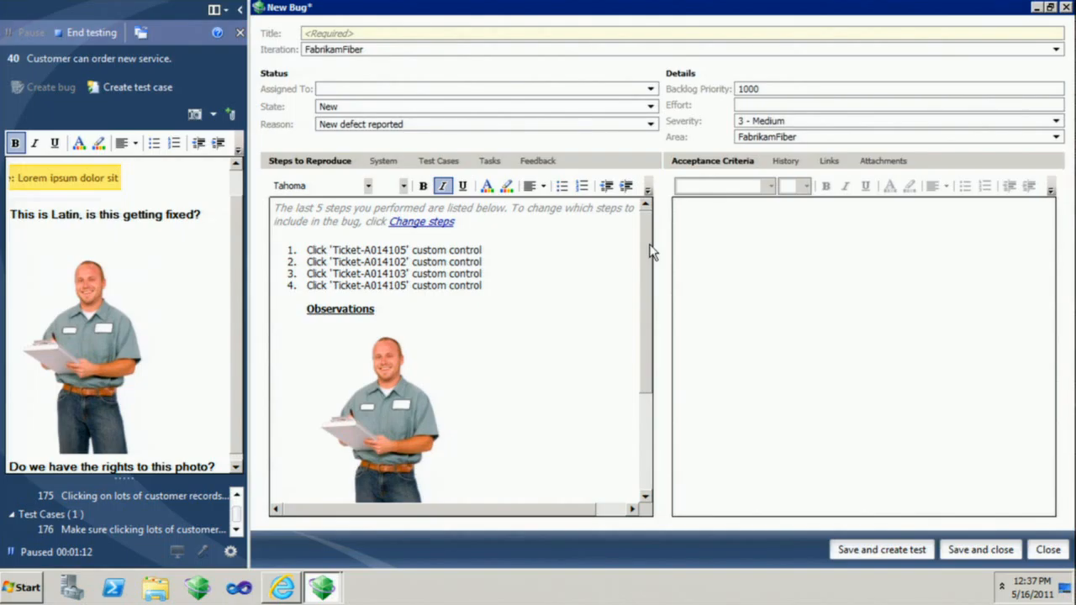
Switch to the ALMVHD remote desktop in full screen and bring Visual Studio to the front.
mouse_move(747, 3)
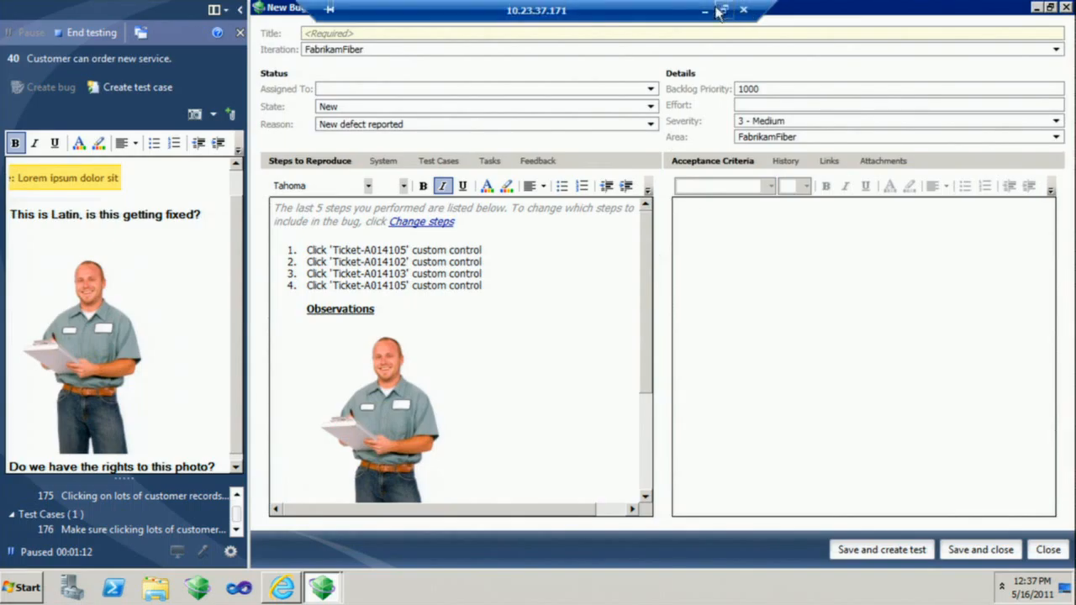
click(709, 11)
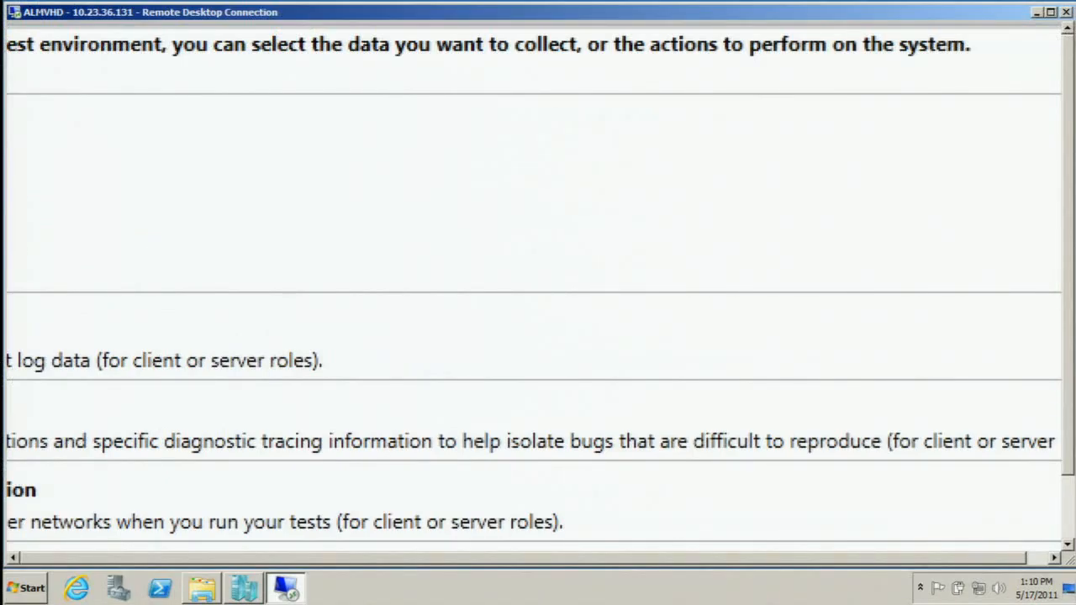
key(Escape)
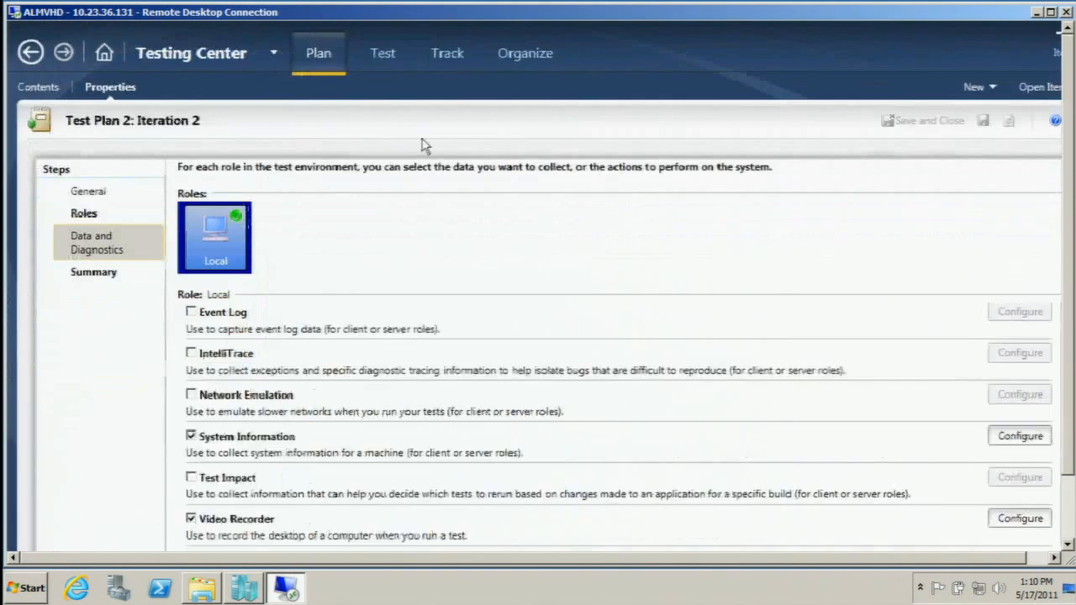
double_click(1004, 15)
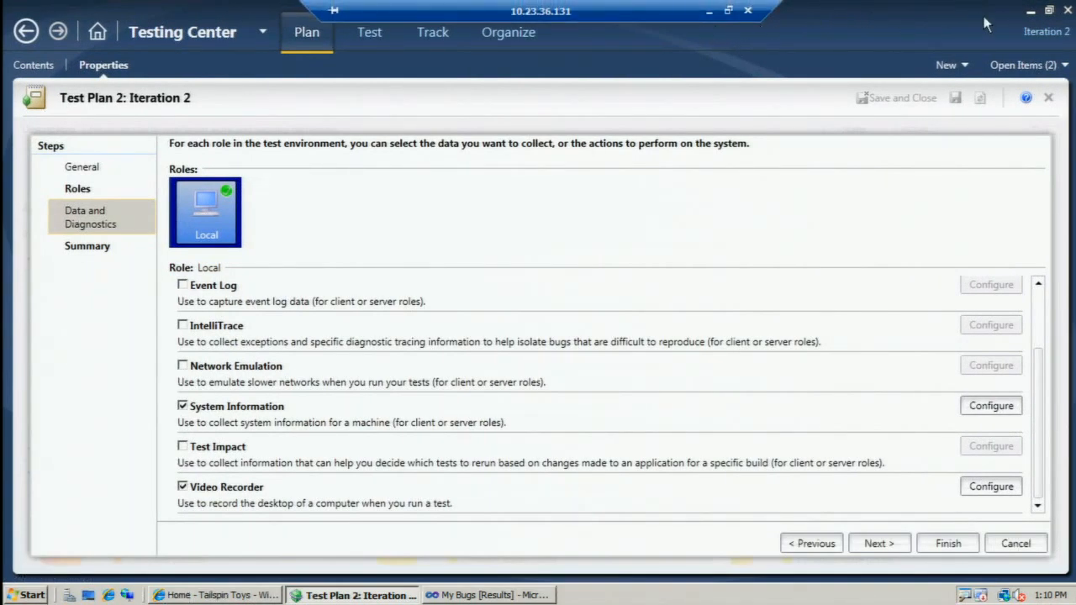
click(1030, 10)
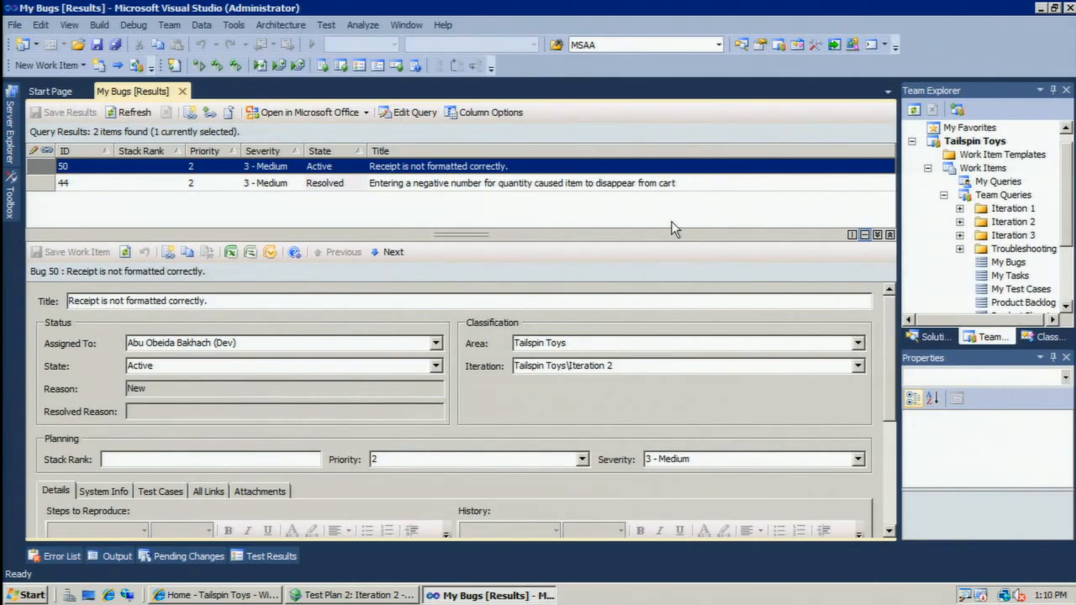
Create a new Visual C# Test Project for .NET Framework 4 with the default name and location.
click(16, 24)
mouse_move(36, 43)
click(291, 43)
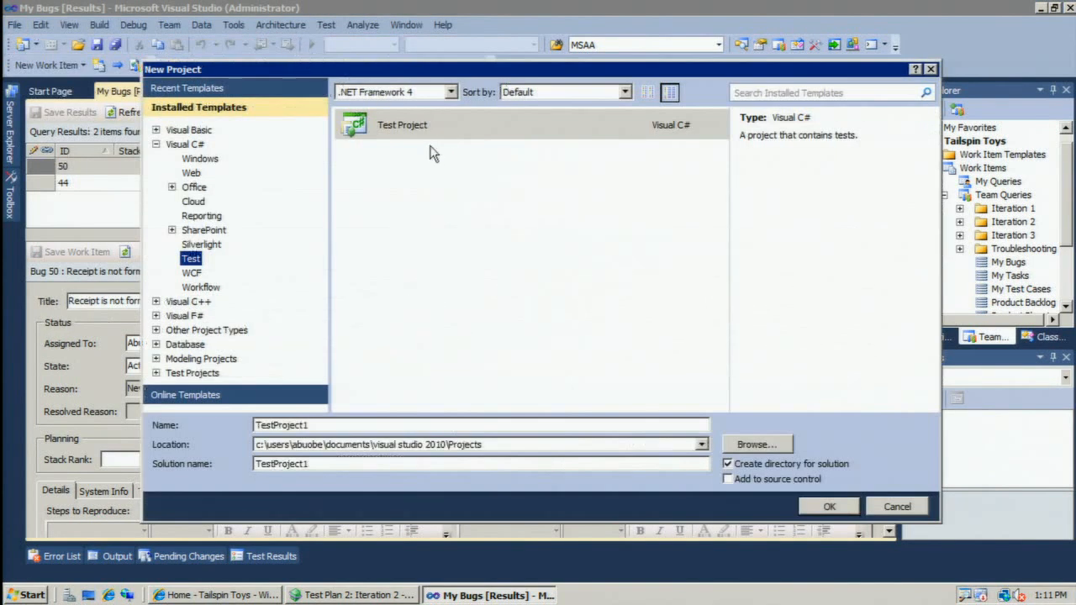
click(416, 126)
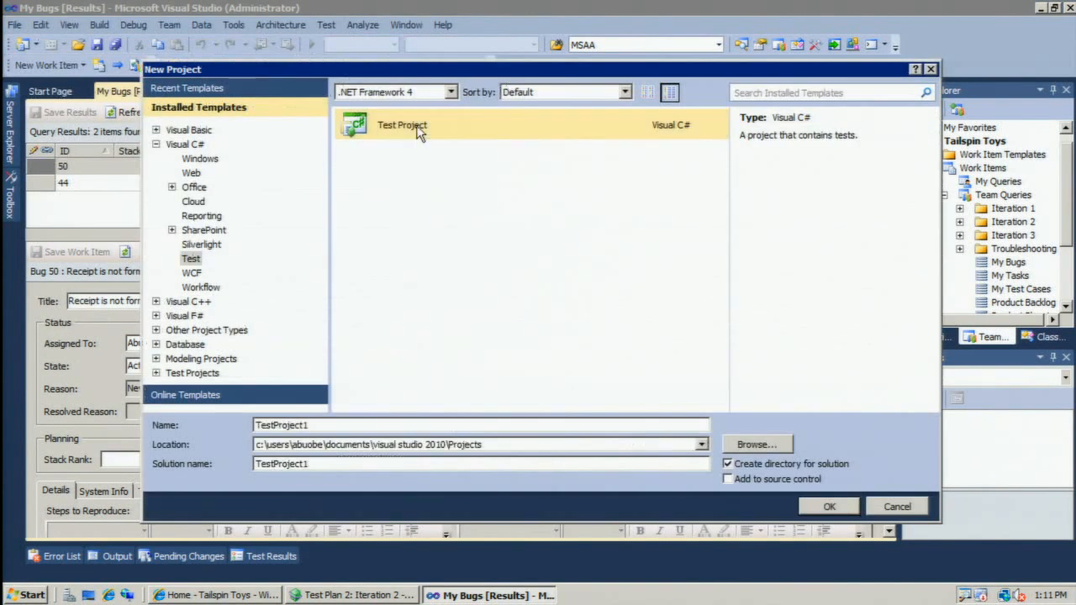
click(831, 508)
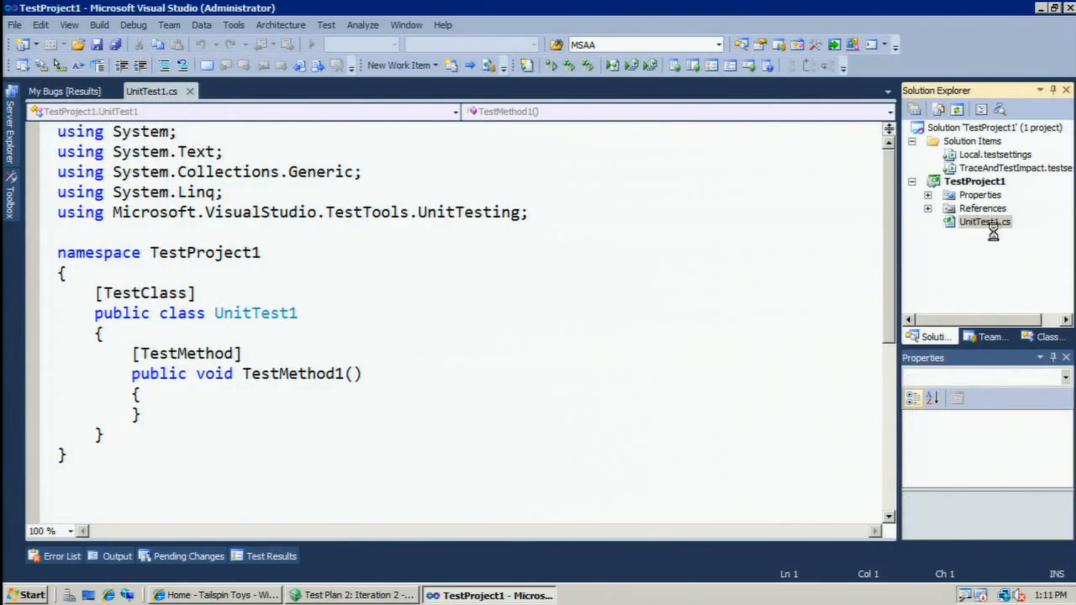
Delete UnitTest1.cs permanently from the test project.
right_click(985, 235)
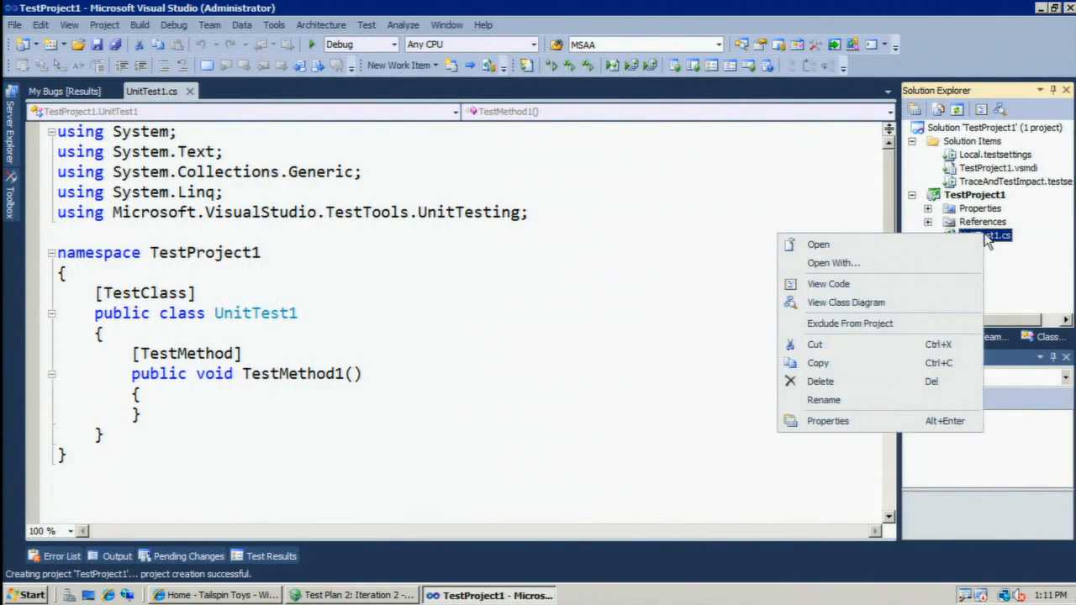
click(844, 384)
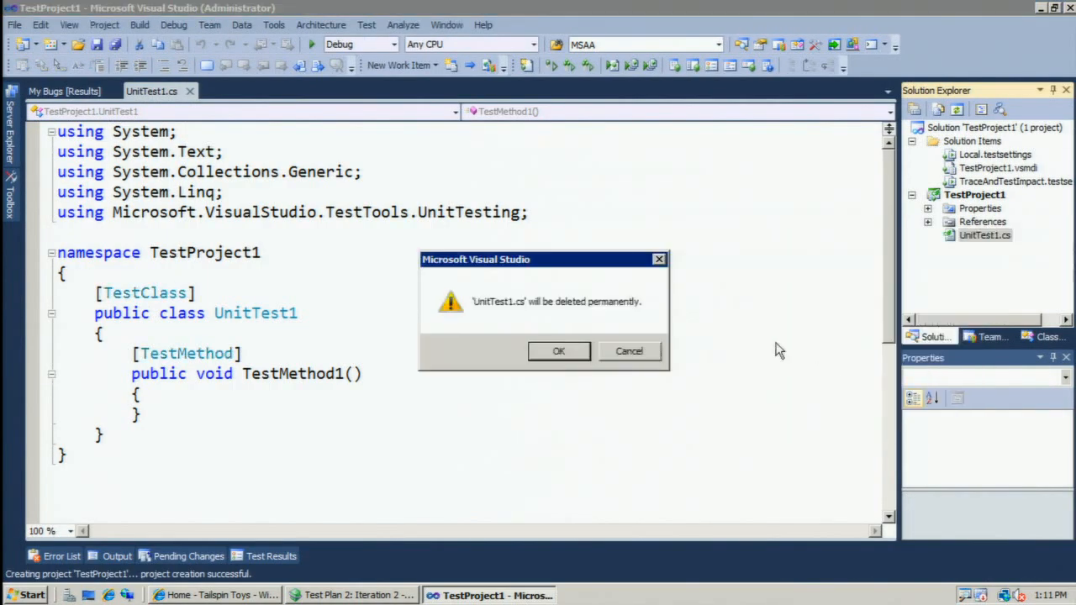
click(554, 350)
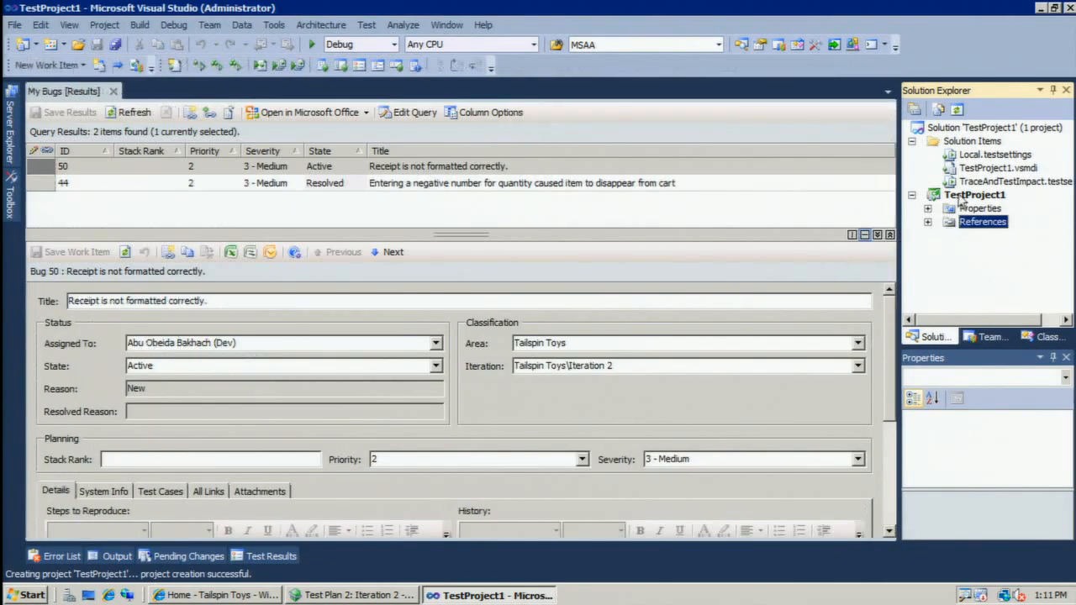
Add a coded UI test to TestProject1 and choose to generate its code from an existing action recording.
click(960, 196)
right_click(961, 198)
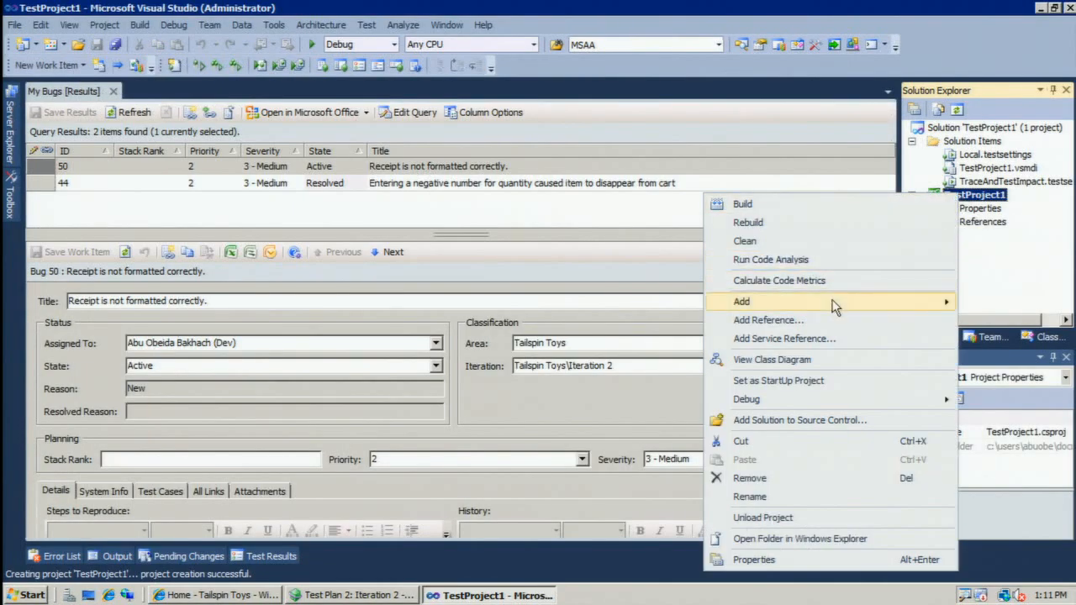
mouse_move(836, 302)
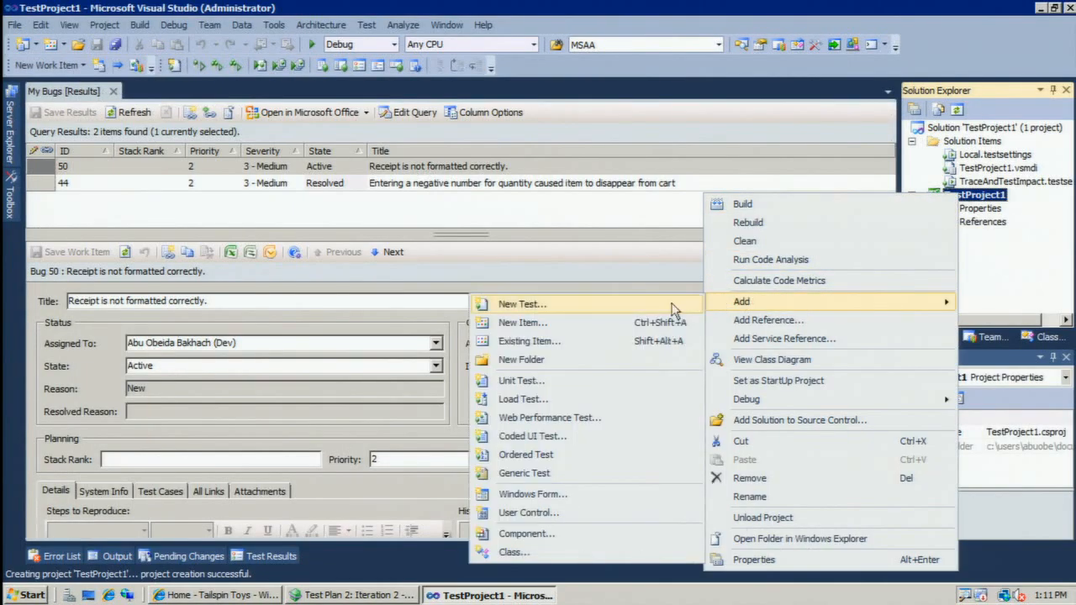
click(576, 434)
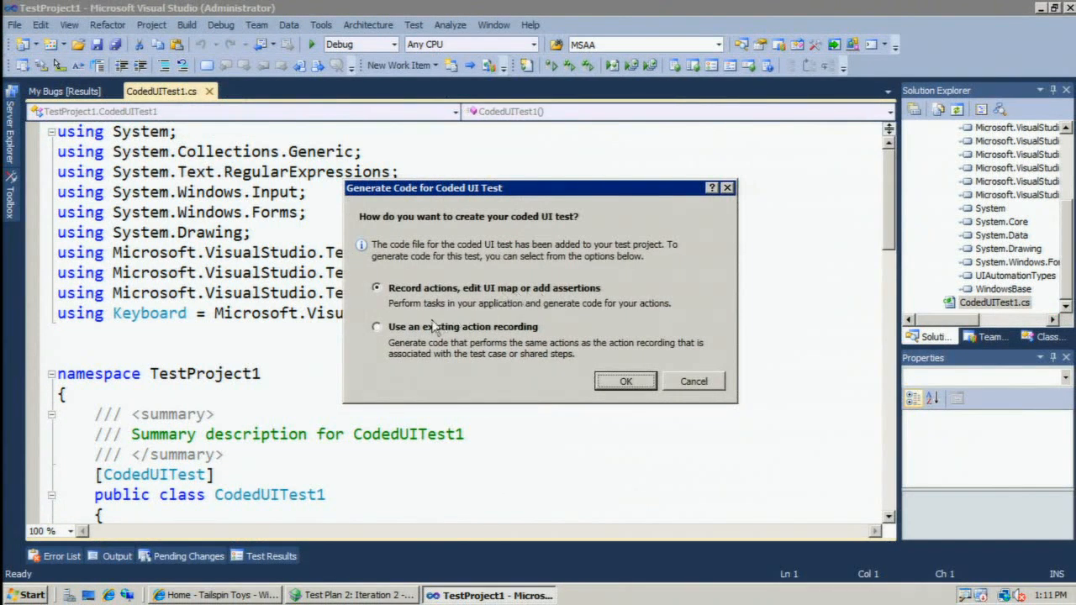
click(188, 360)
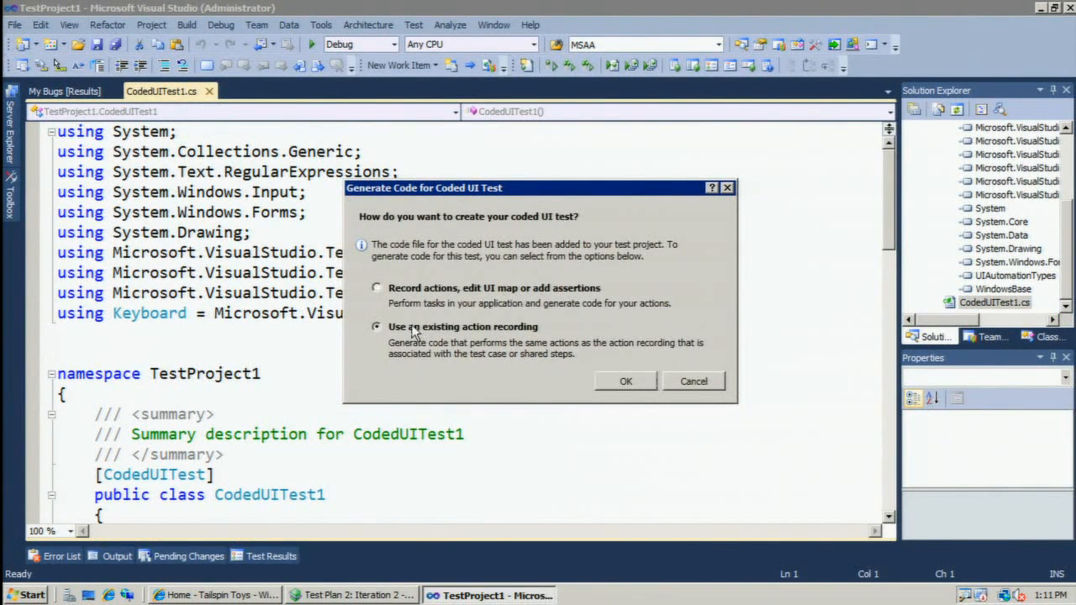
click(623, 383)
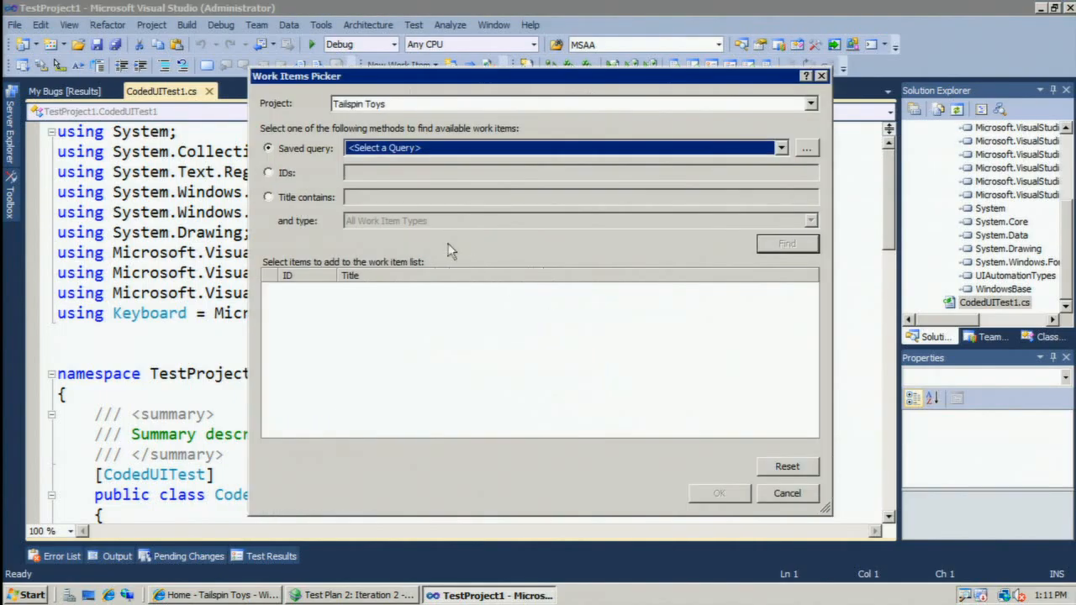
Find the work item with ID 41 and generate the coded UI test from that test case's recording.
click(268, 174)
text(41)
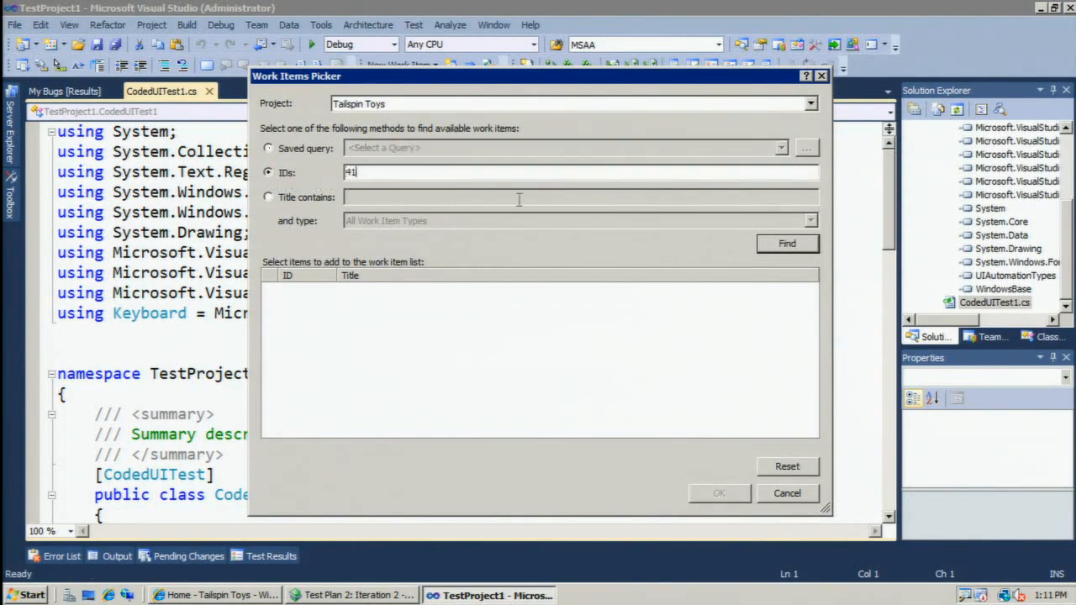
click(787, 244)
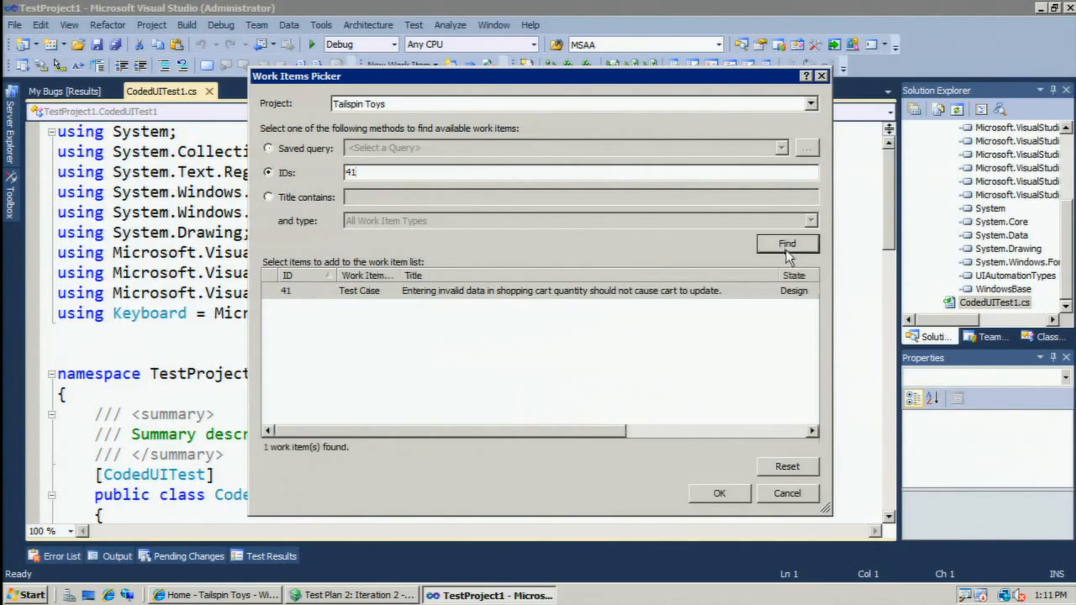
click(421, 299)
click(710, 494)
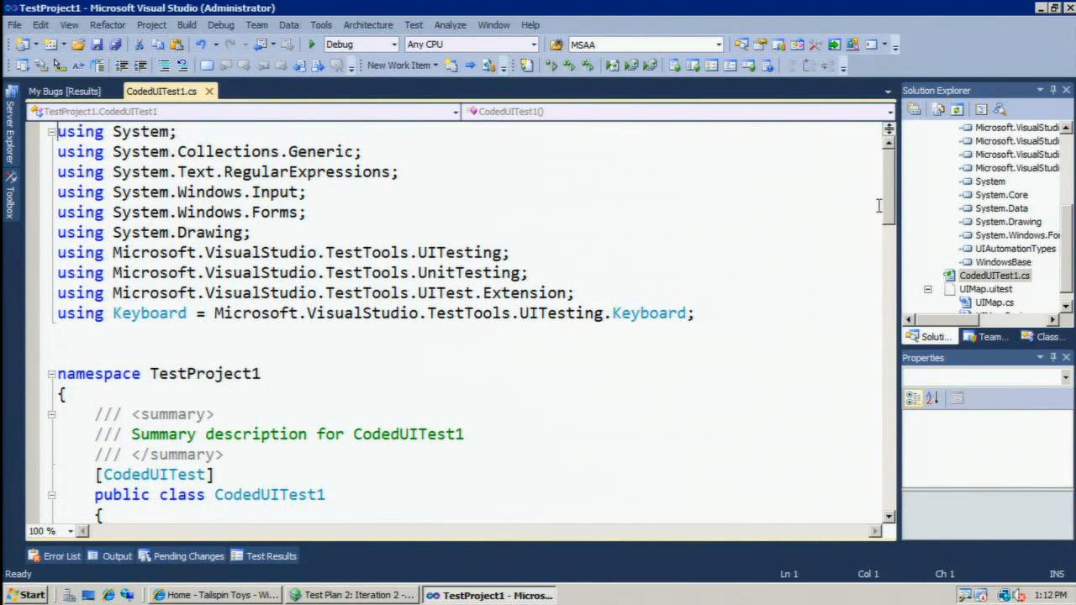
Inspect the definition of Openhttpwings9gmujits88000, called in CodedUITestMethod1, and close UIMap.Designer.cs.
drag(889, 213, 886, 295)
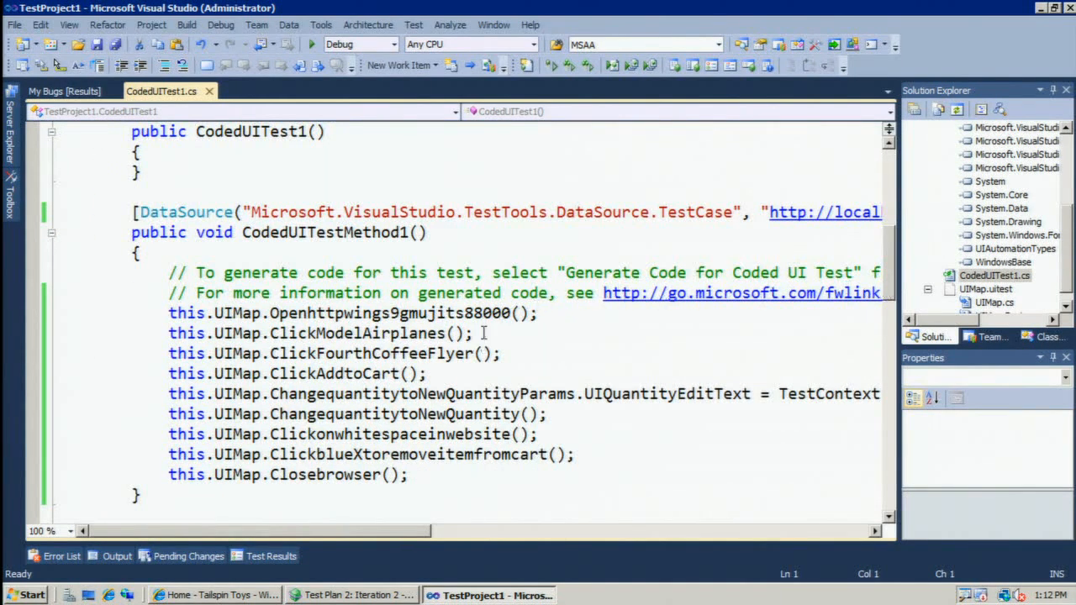
click(484, 333)
click(410, 313)
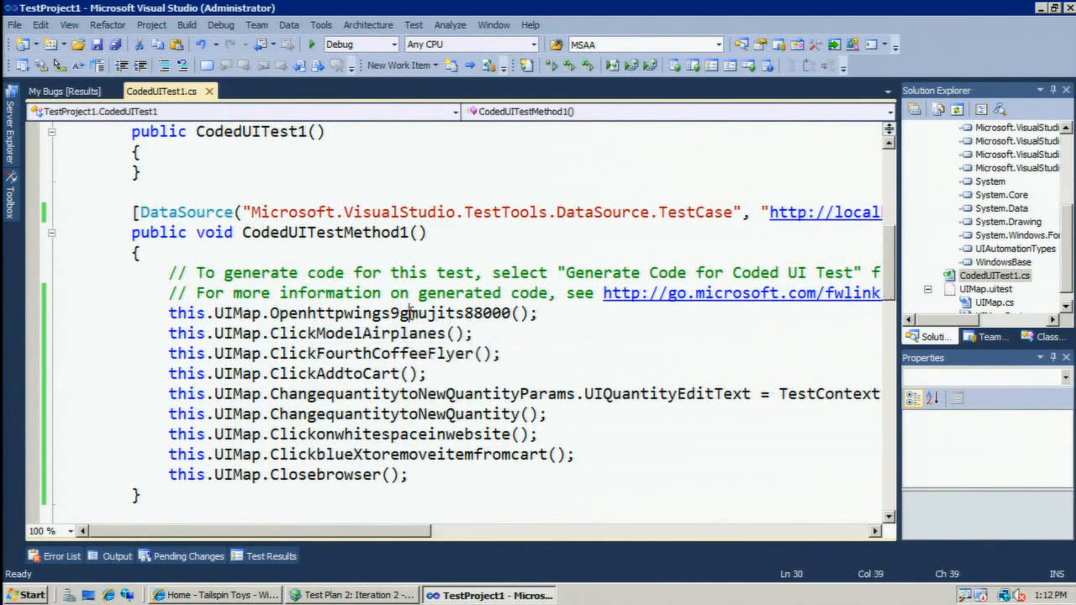
right_click(411, 313)
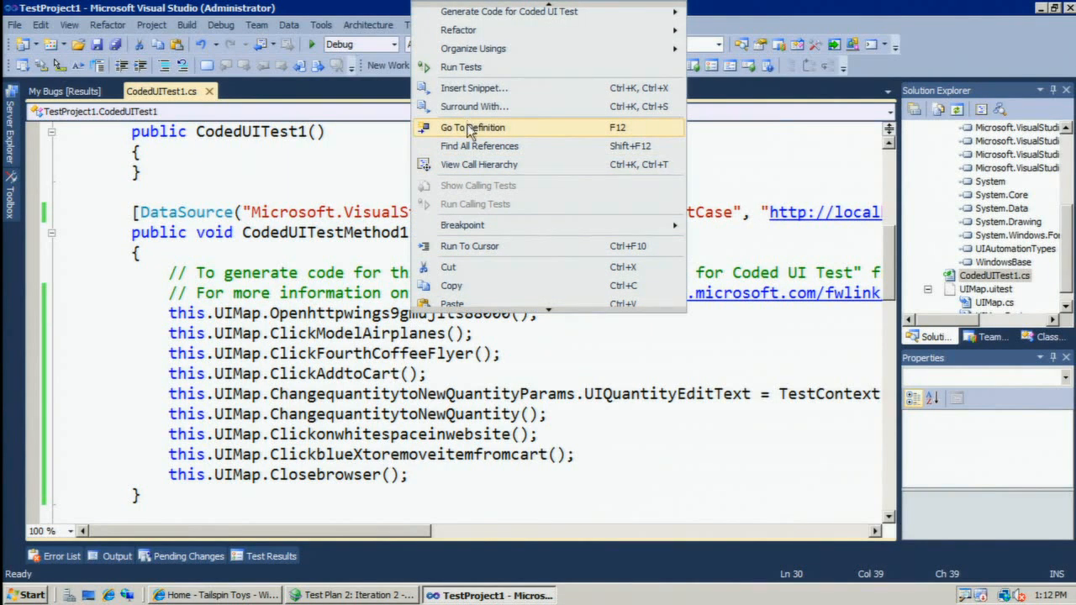
click(471, 128)
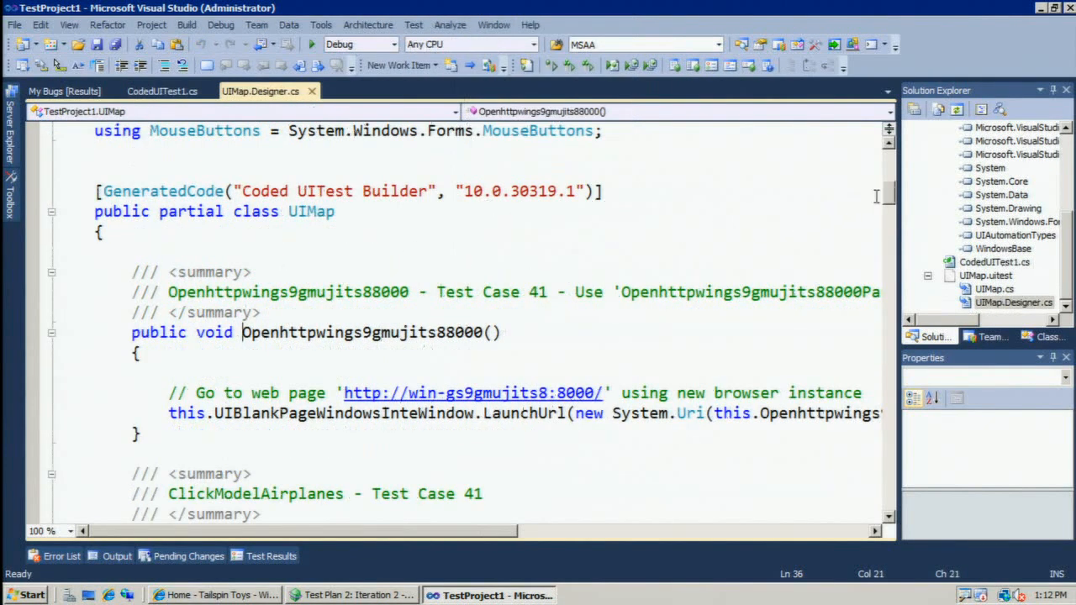
drag(888, 197, 888, 202)
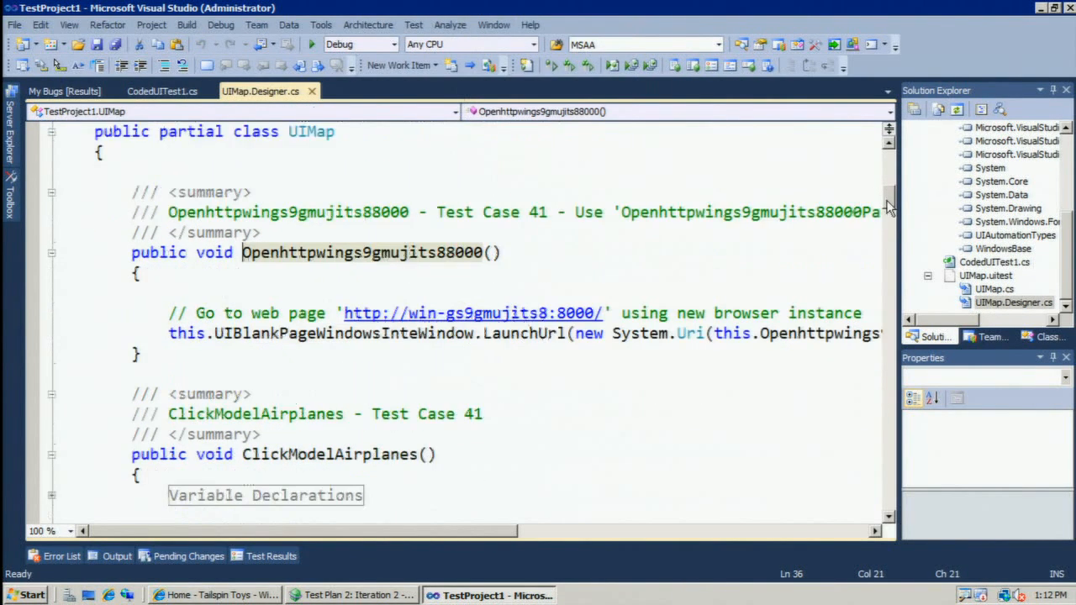
click(427, 313)
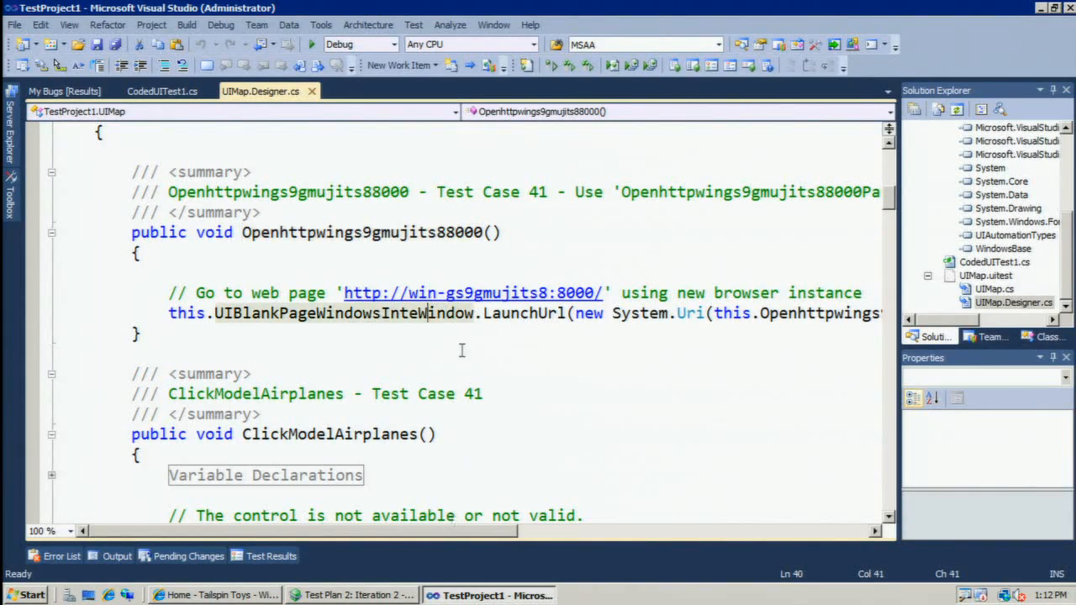
click(311, 91)
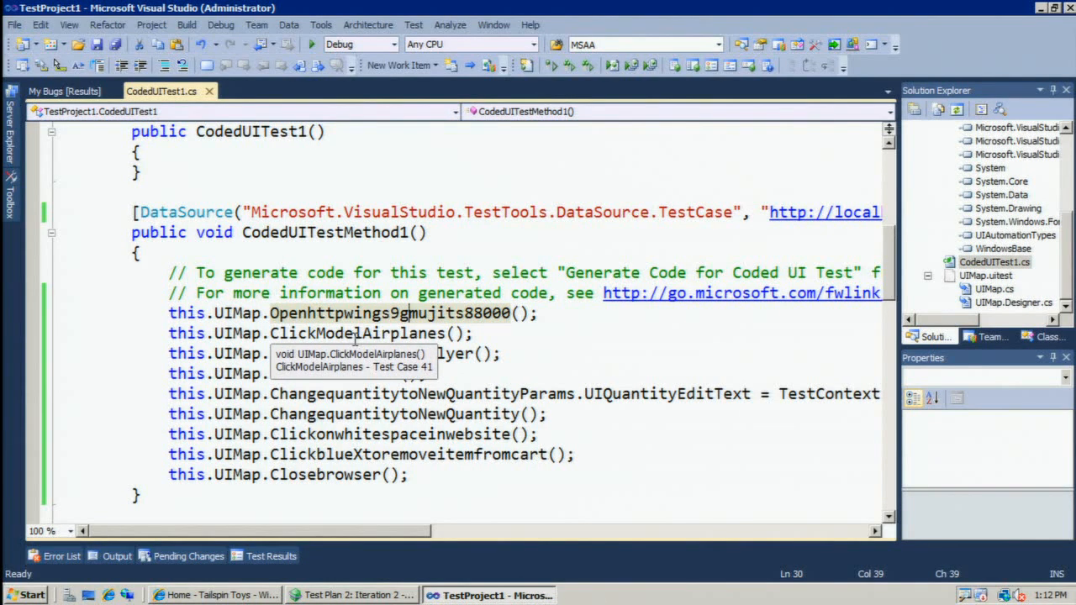
Run the generated coded UI test from within CodedUITestMethod1.
right_click(519, 374)
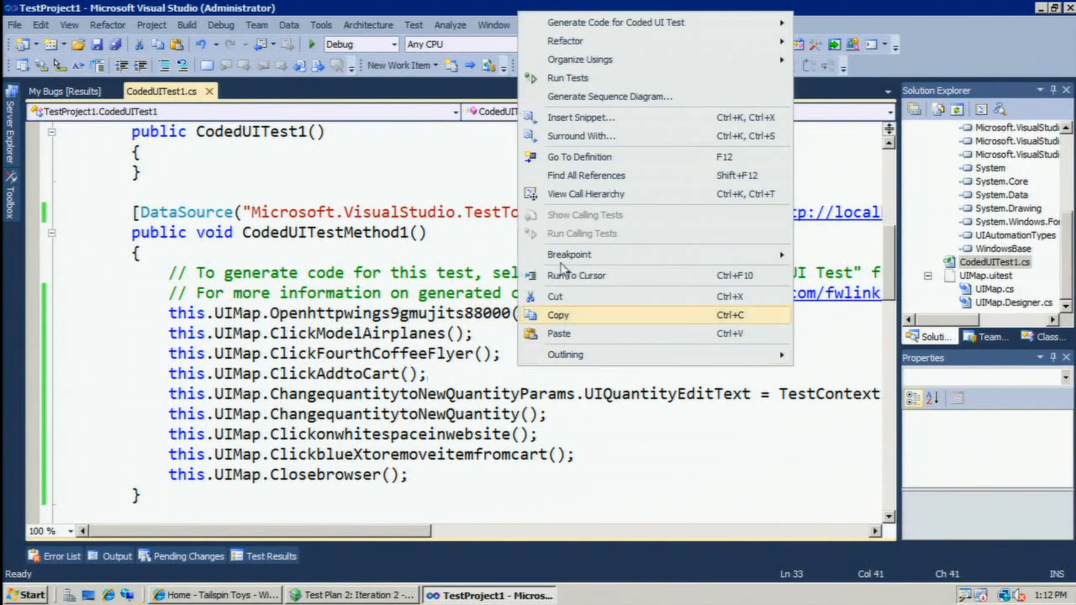
click(590, 78)
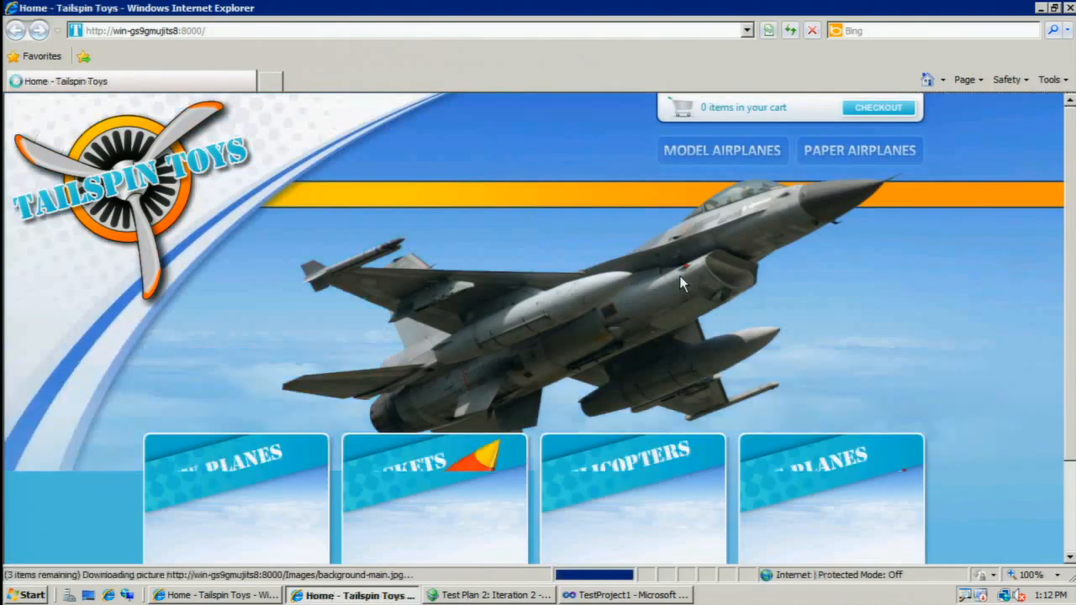
click(715, 150)
click(521, 277)
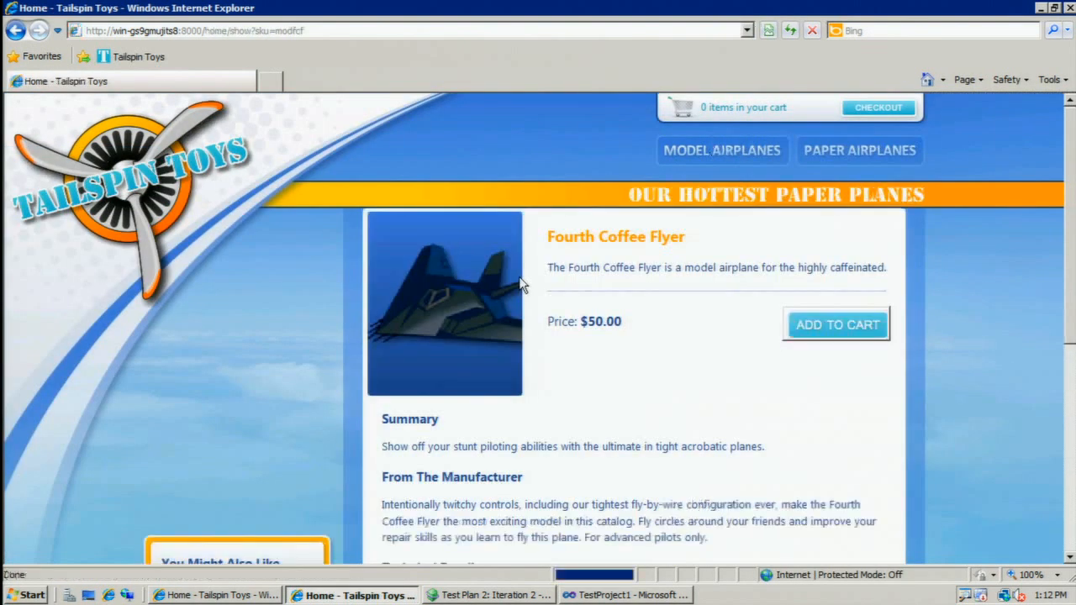
click(869, 329)
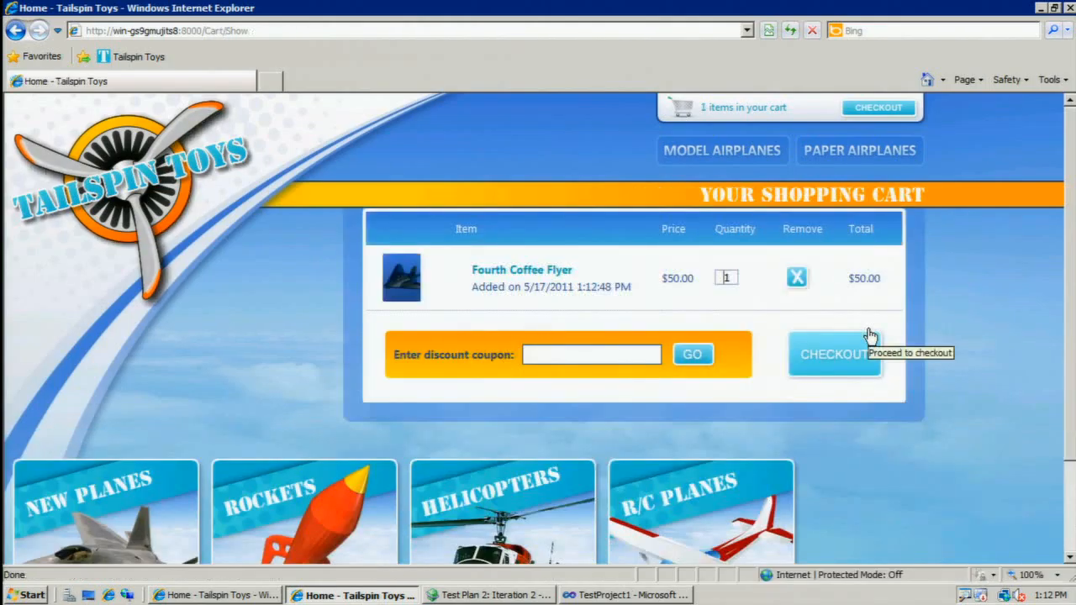
key(ctrl+a)
key(Delete)
text(a)
key(Tab)
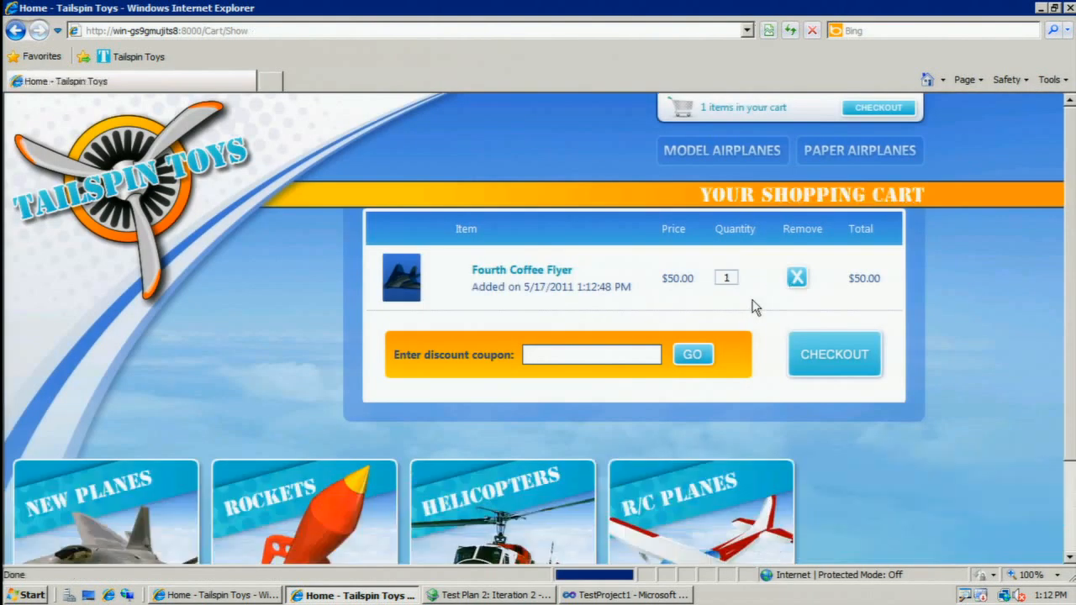
click(796, 278)
click(1070, 9)
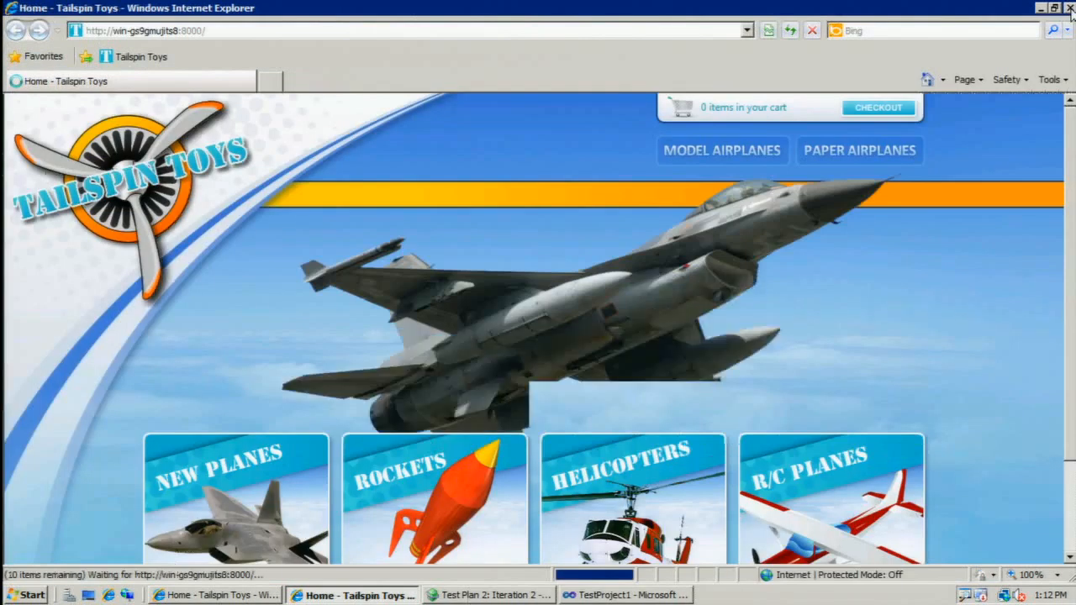
click(721, 150)
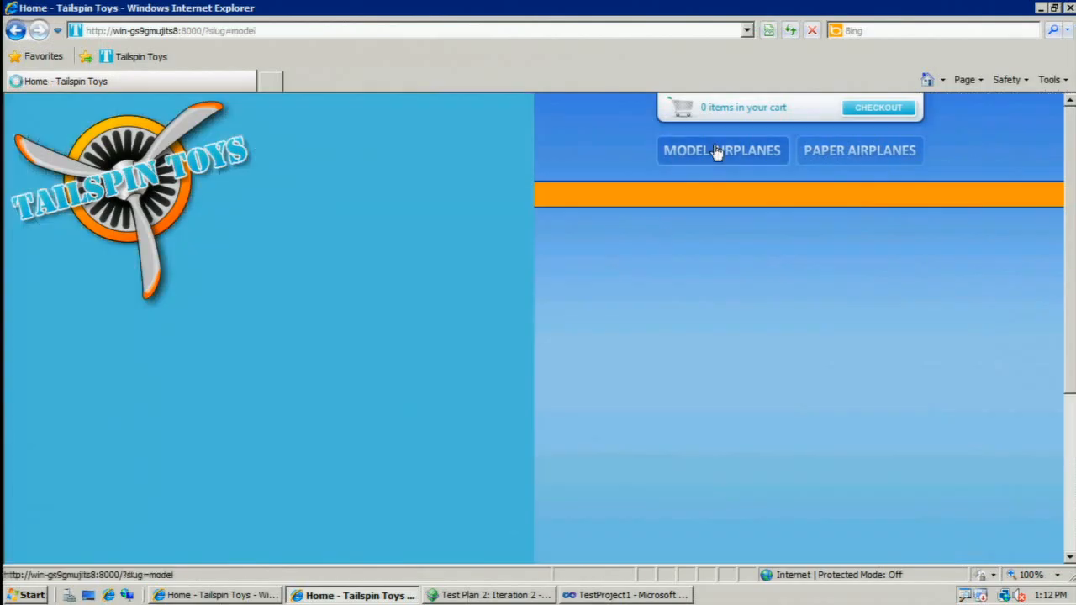
click(520, 281)
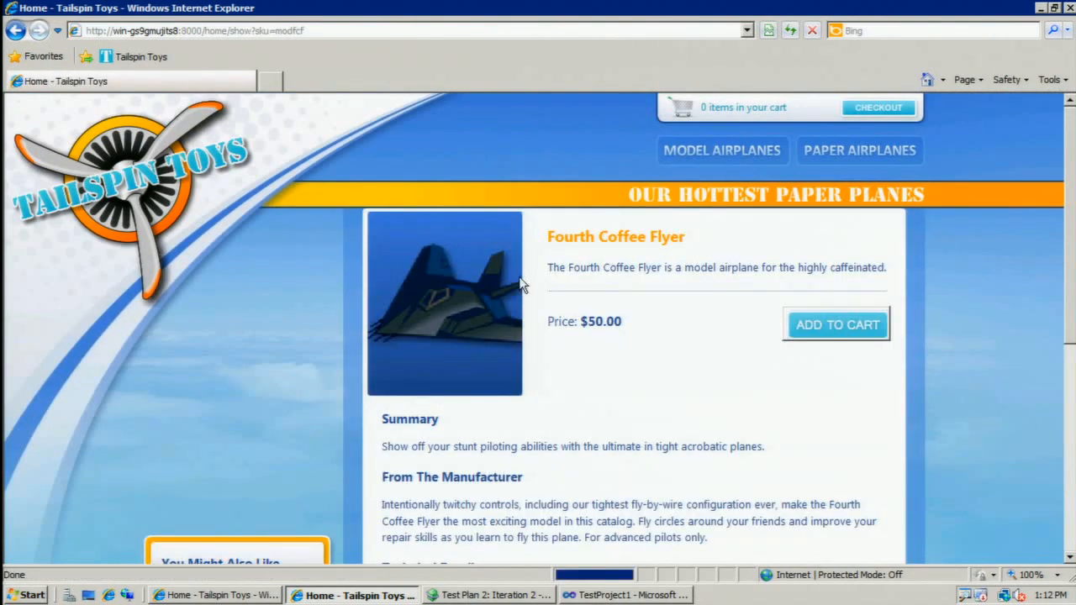
click(869, 332)
text(1)
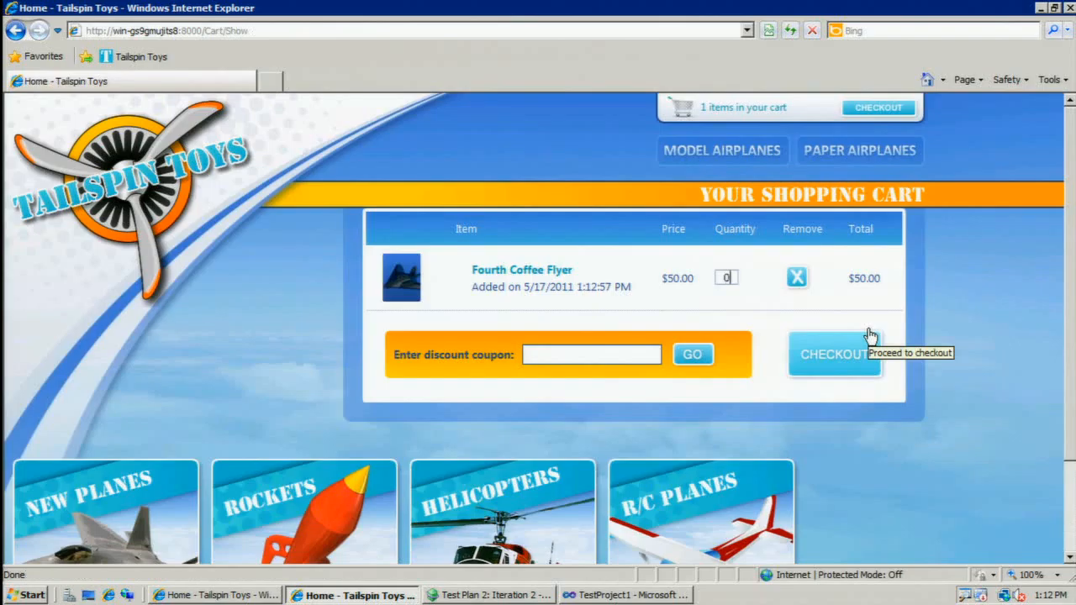
key(Return)
click(797, 280)
click(1069, 9)
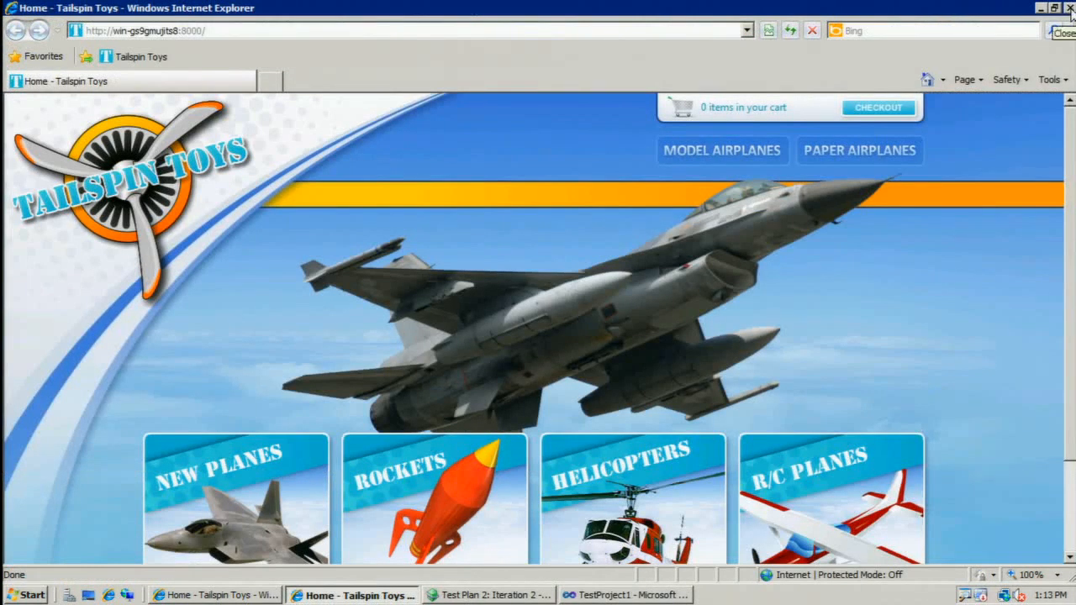
click(719, 151)
click(521, 284)
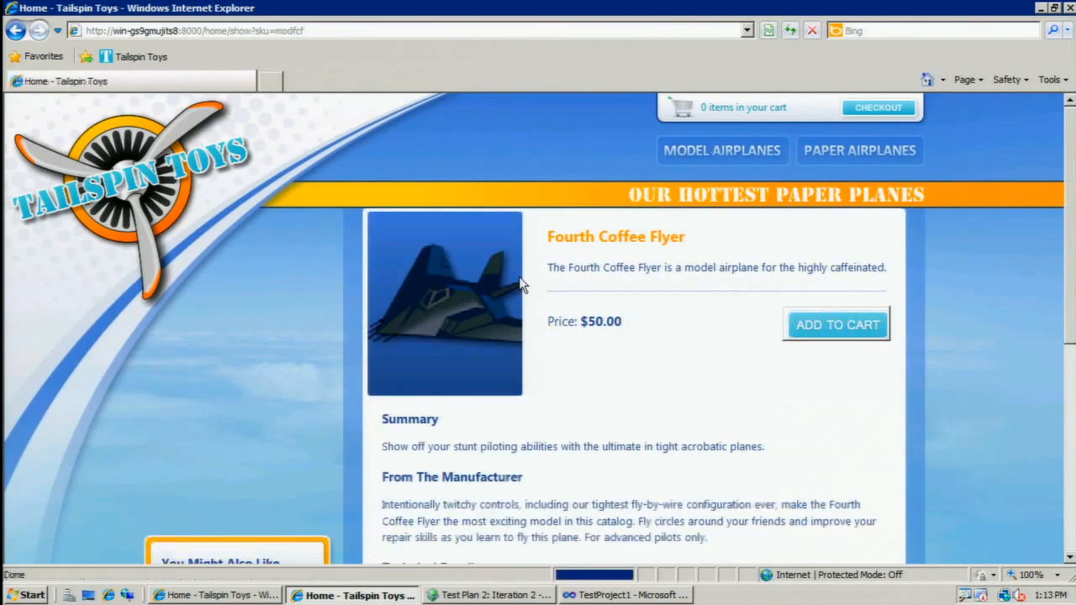
click(869, 335)
text(-5)
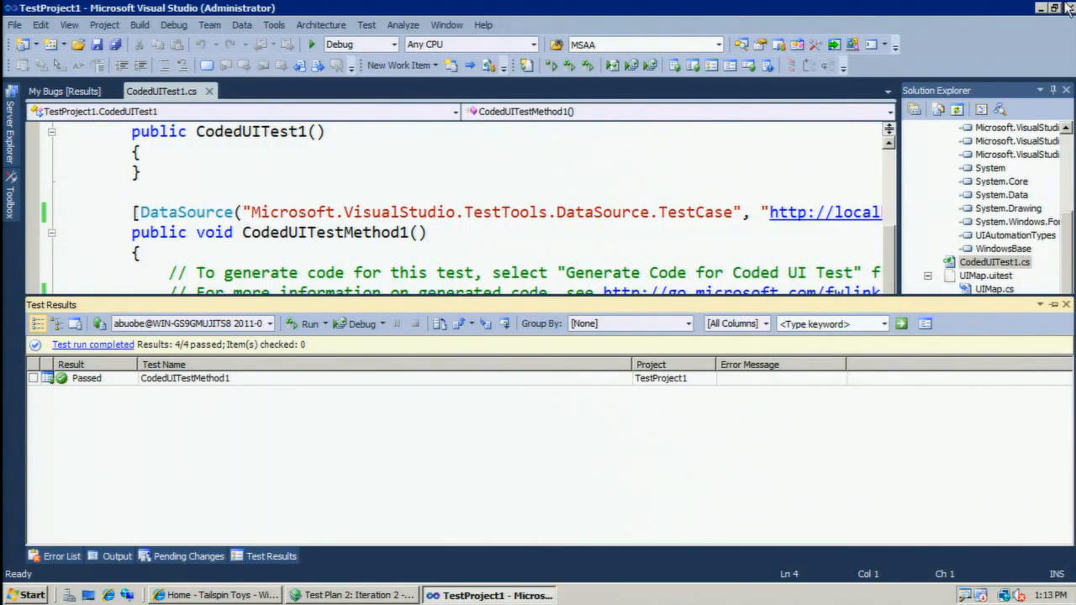
Open the detailed results of CodedUITestMethod1 and review the data-driven results for data rows 0, 1 and 2.
double_click(154, 380)
click(176, 268)
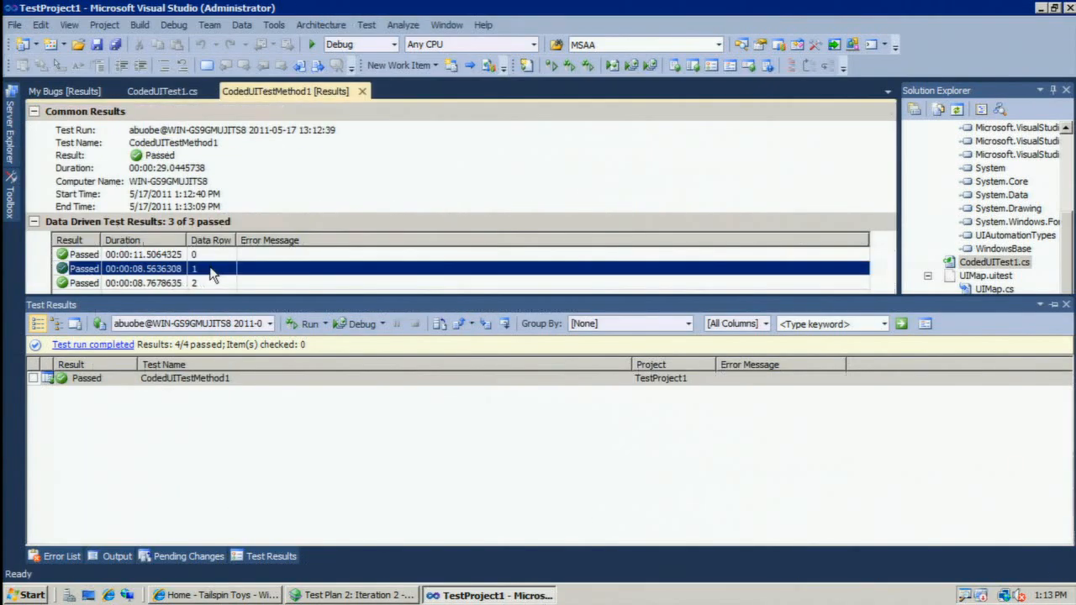
click(224, 282)
click(216, 258)
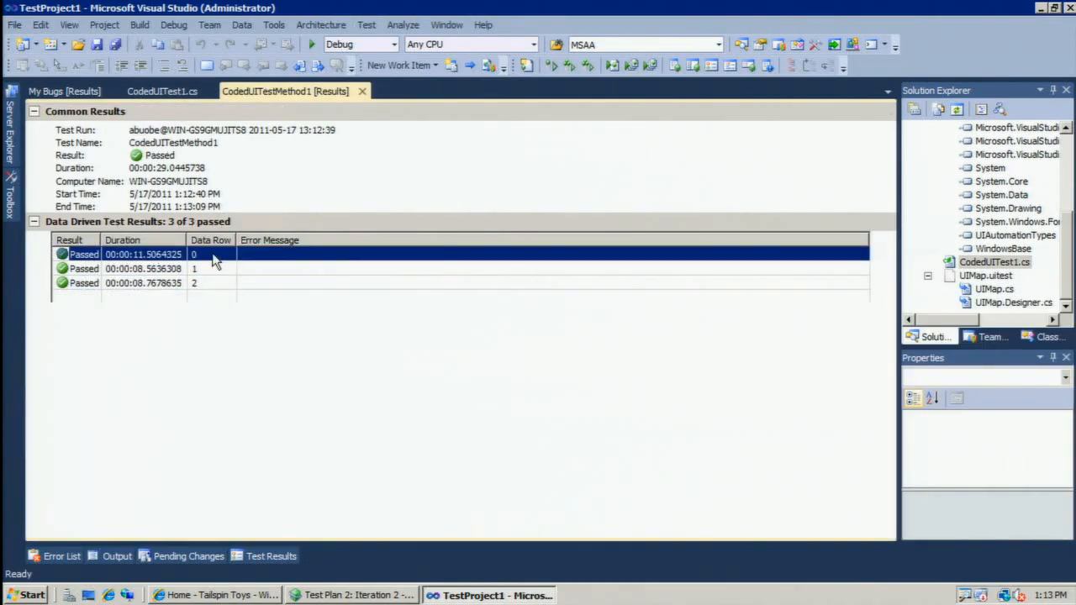
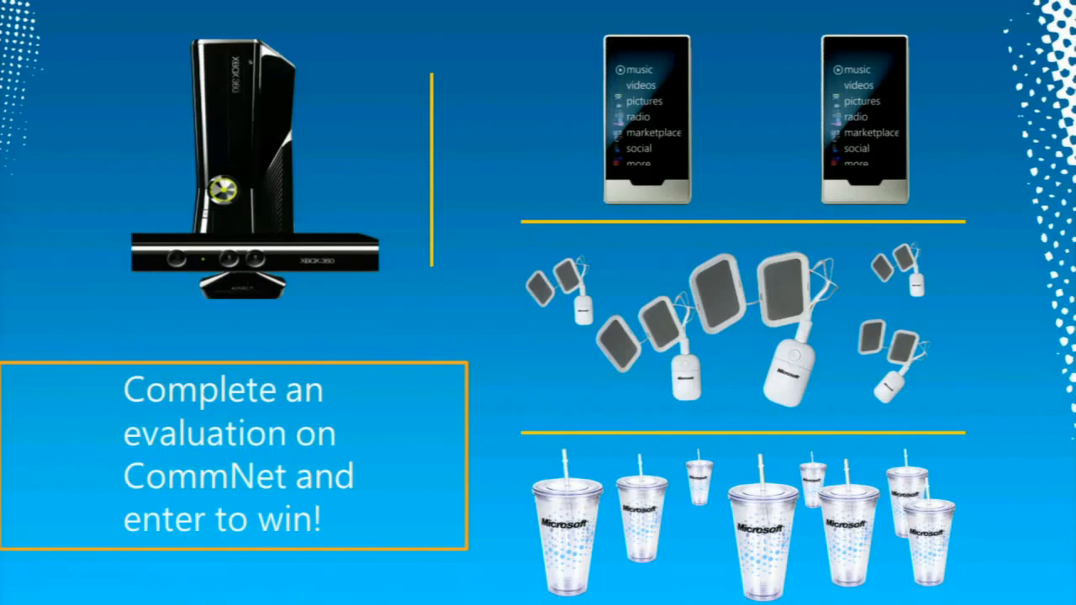
Leave the slide show, go to slide 6 with the blog address, and present from that slide.
key(Escape)
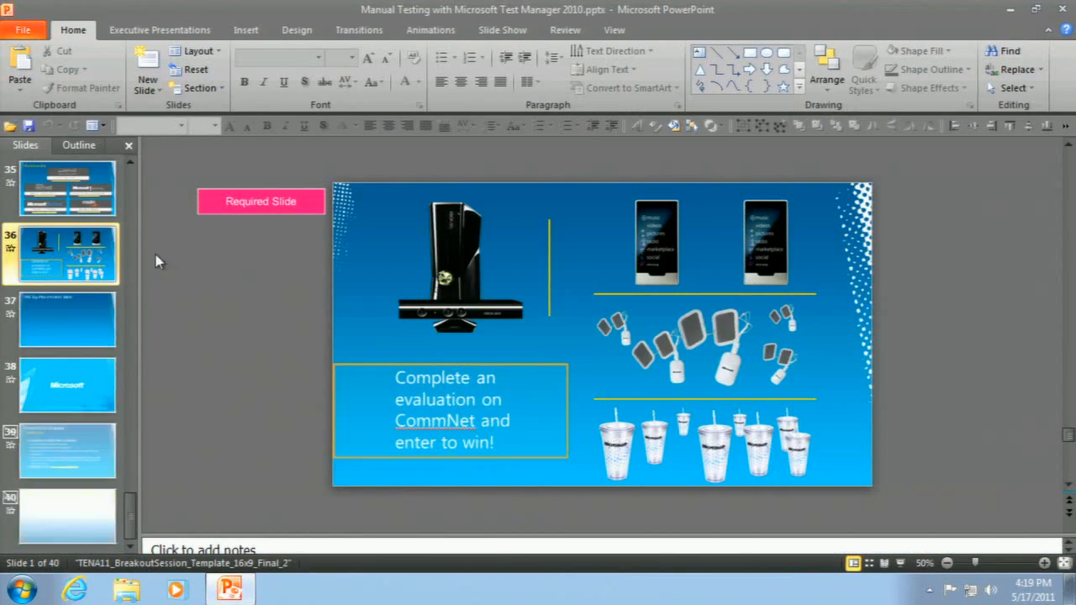
scroll(135, 181, up, 3)
scroll(130, 177, up, 15)
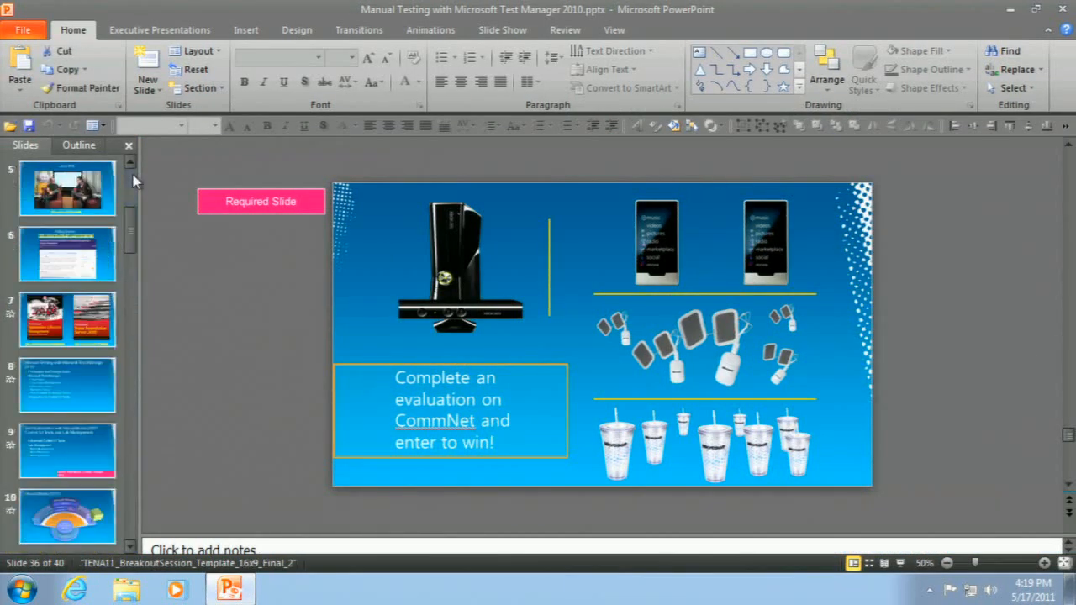
click(78, 261)
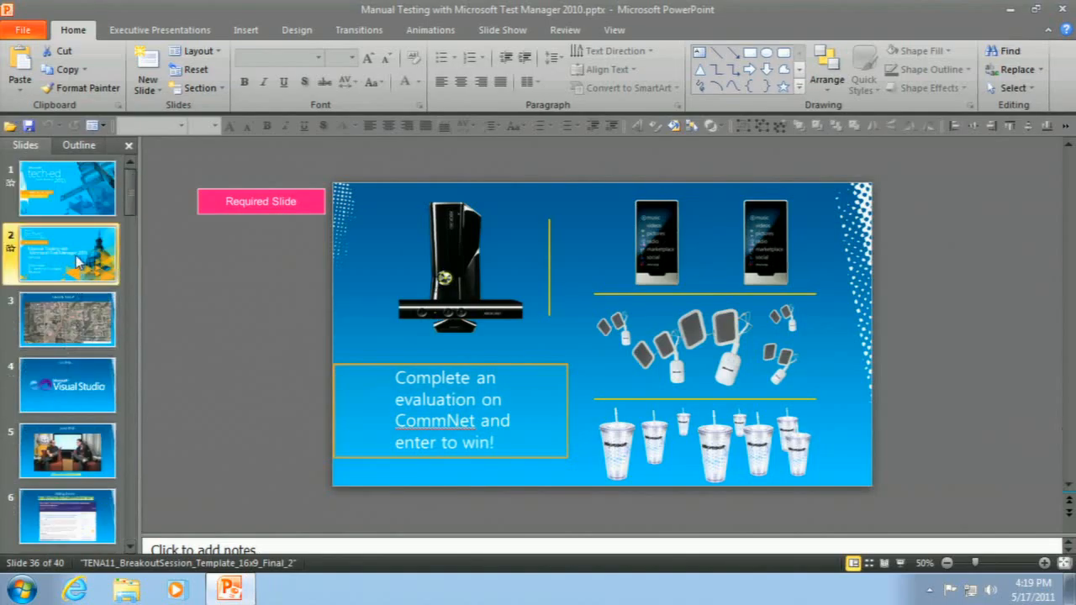
key(Down)
key(Down)
key(Down)
key(Down)
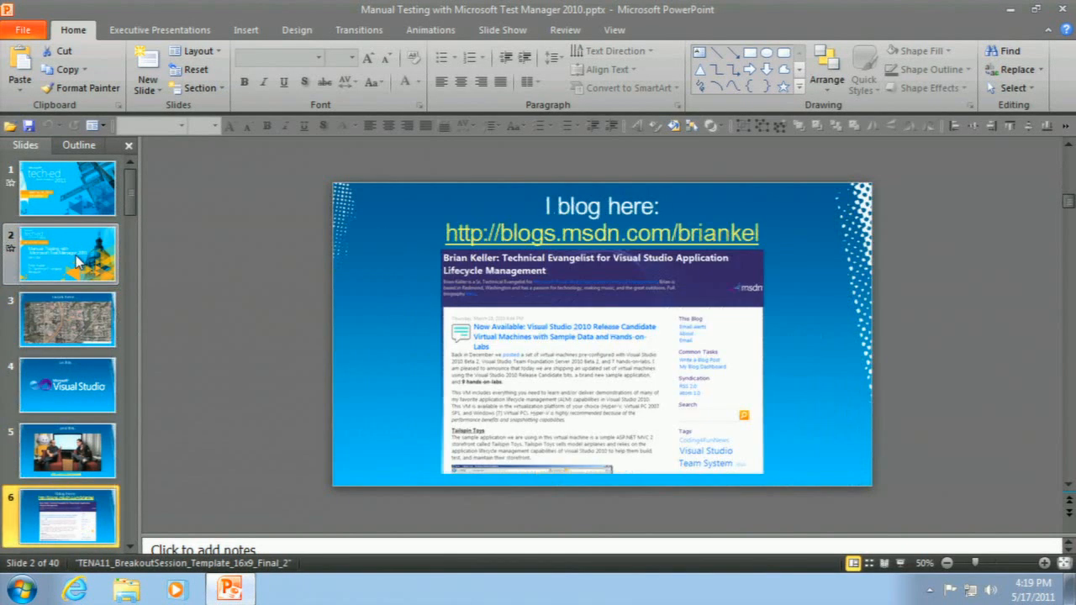
click(900, 563)
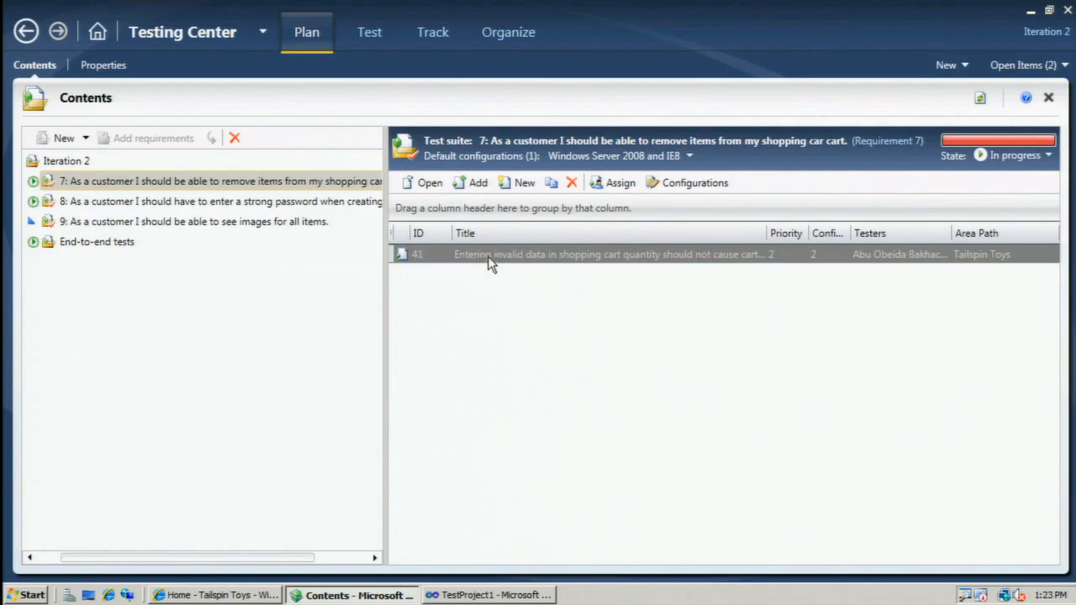
Select test suite 8 in the plan, and examine test case 41's runnable entries per configuration in suite 7.
click(118, 207)
click(370, 32)
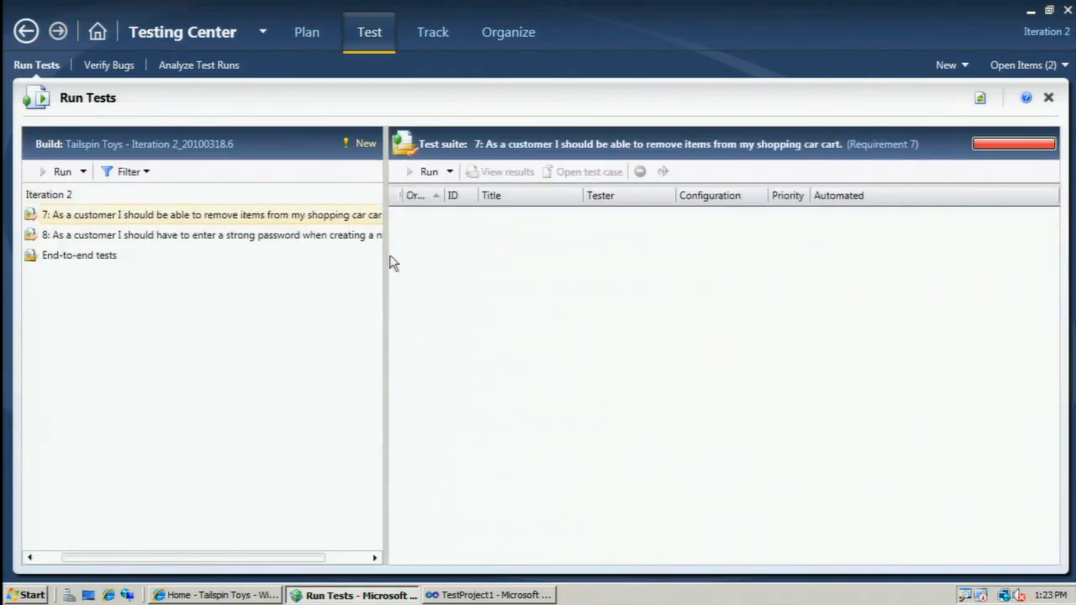
click(511, 261)
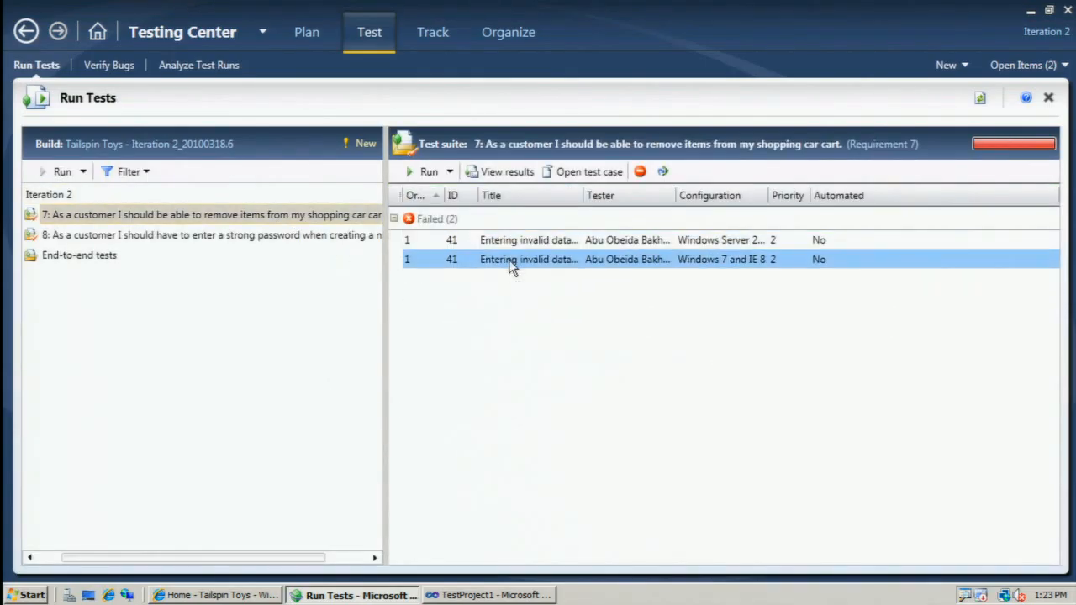
click(519, 242)
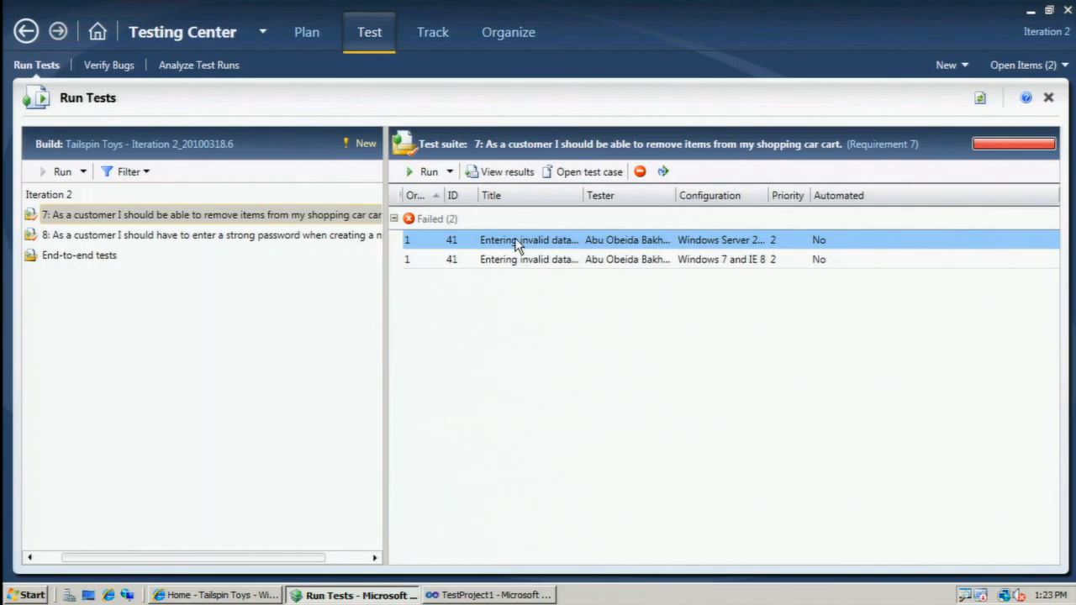
Assign the Vista and IE7 and Windows 7 and IE 8 configurations to test case 42 in suite 8 and apply the changes.
click(304, 36)
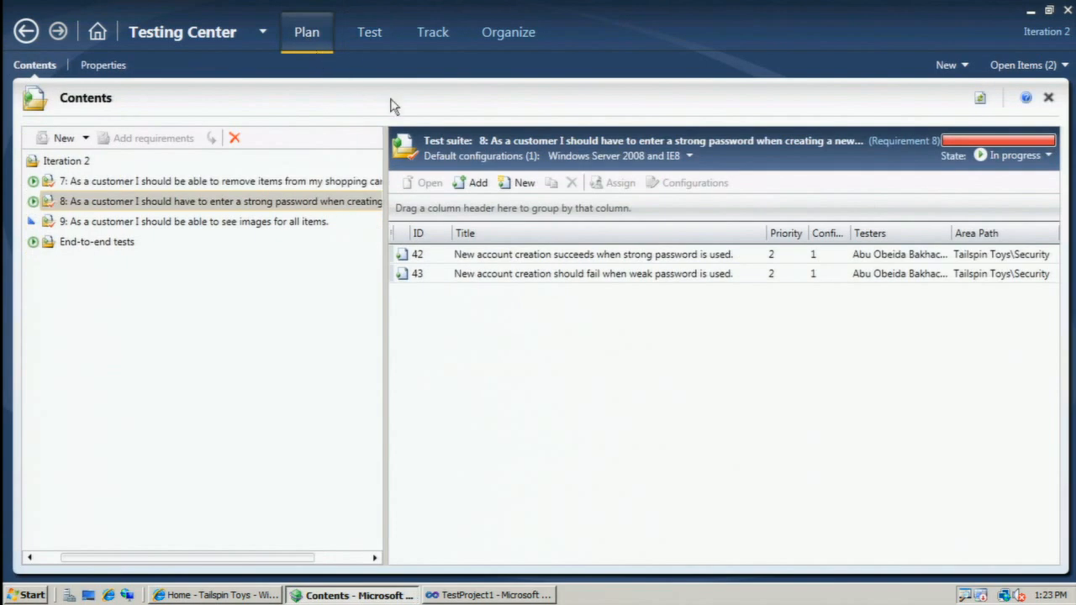
click(536, 255)
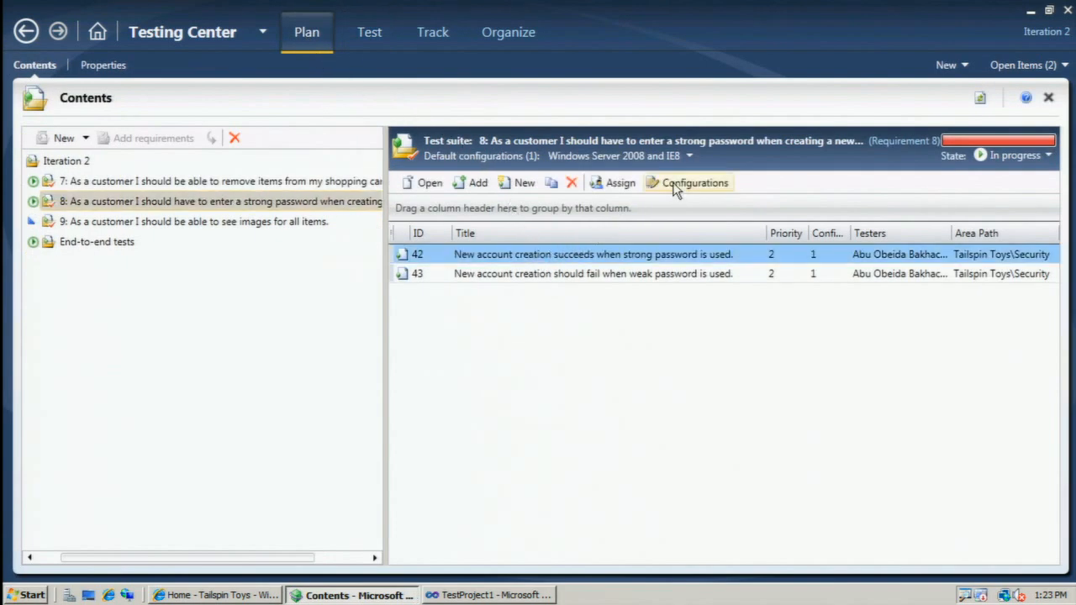
click(675, 185)
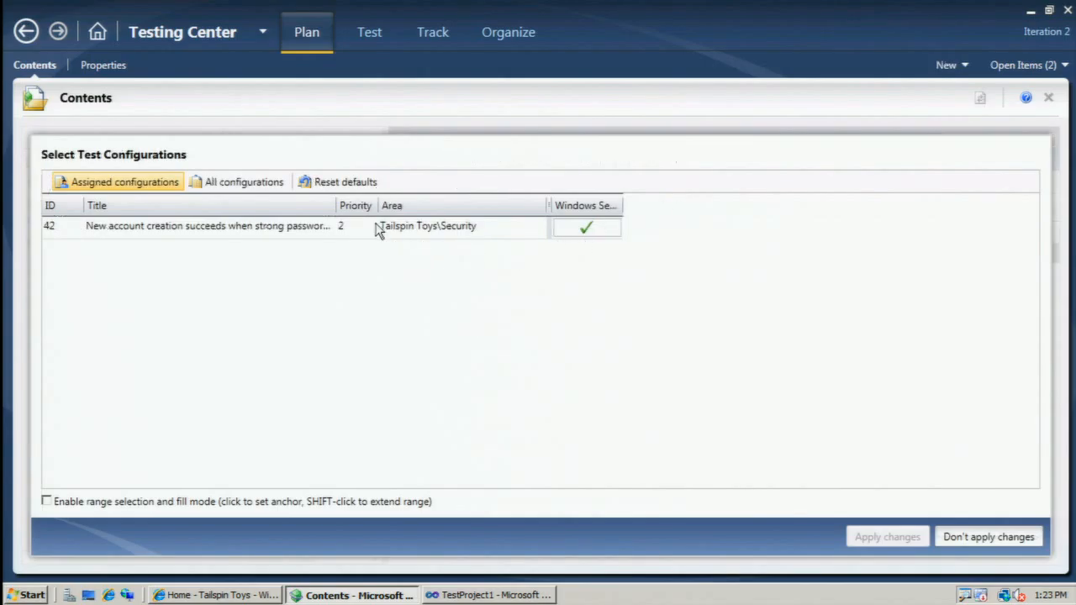
click(241, 183)
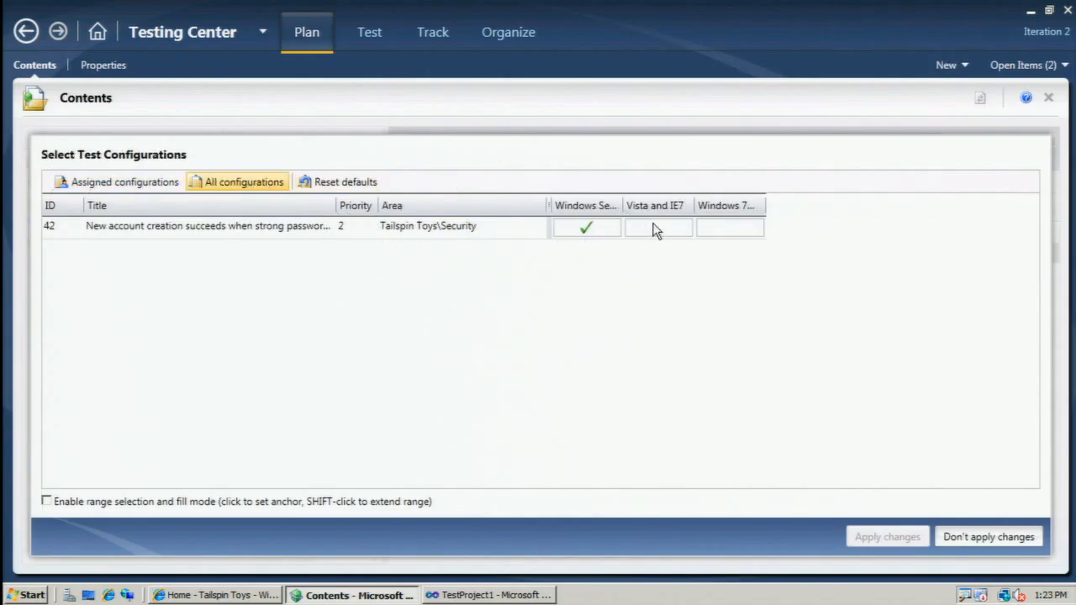
click(656, 230)
click(727, 232)
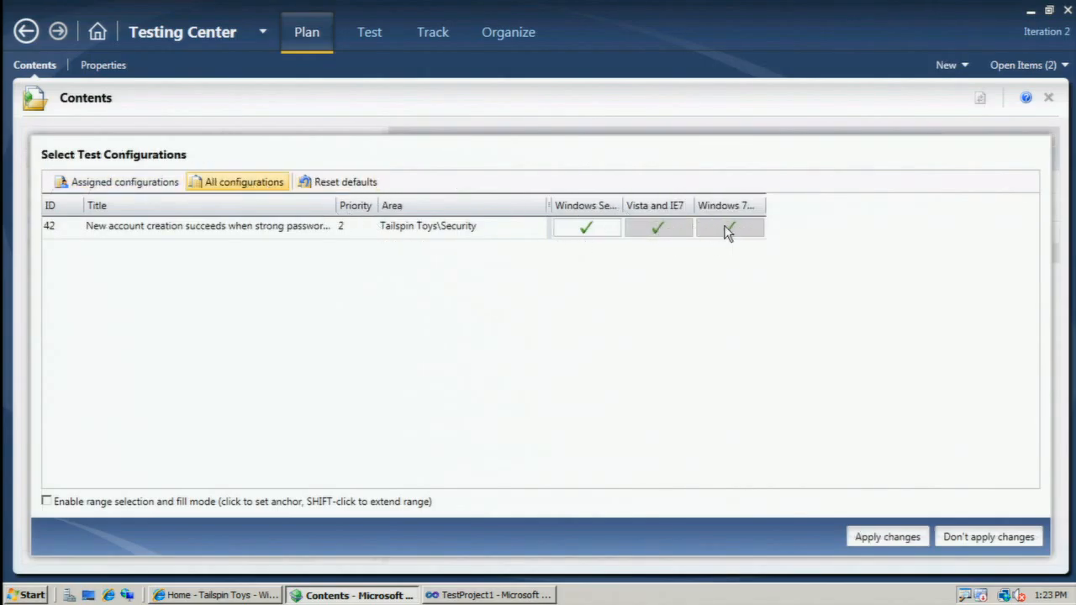
click(880, 536)
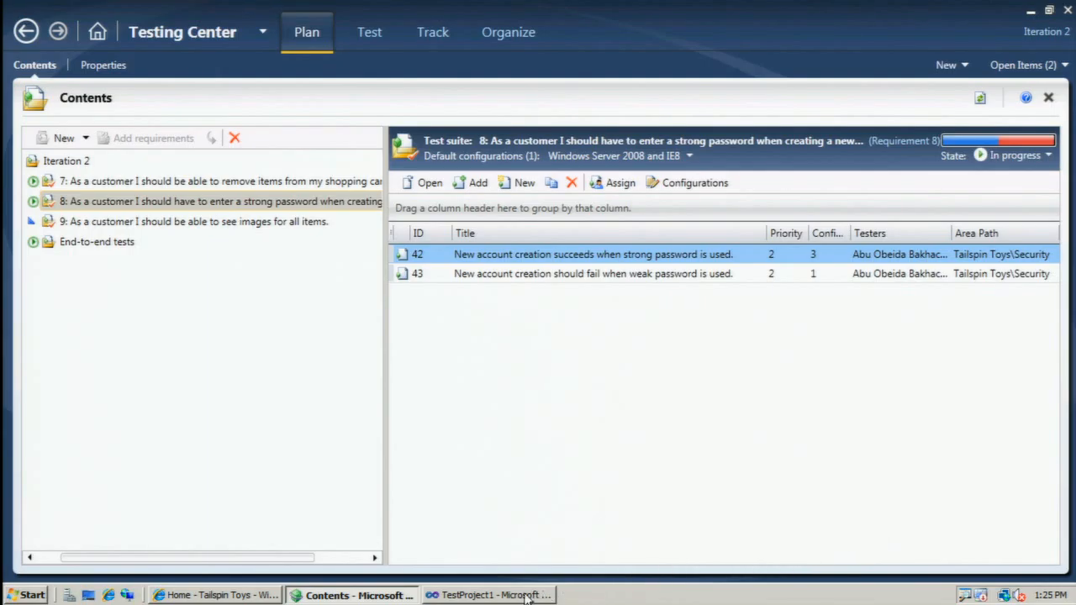
Switch to Visual Studio and open the results of the My Bugs team query for Tailspin Toys.
click(495, 595)
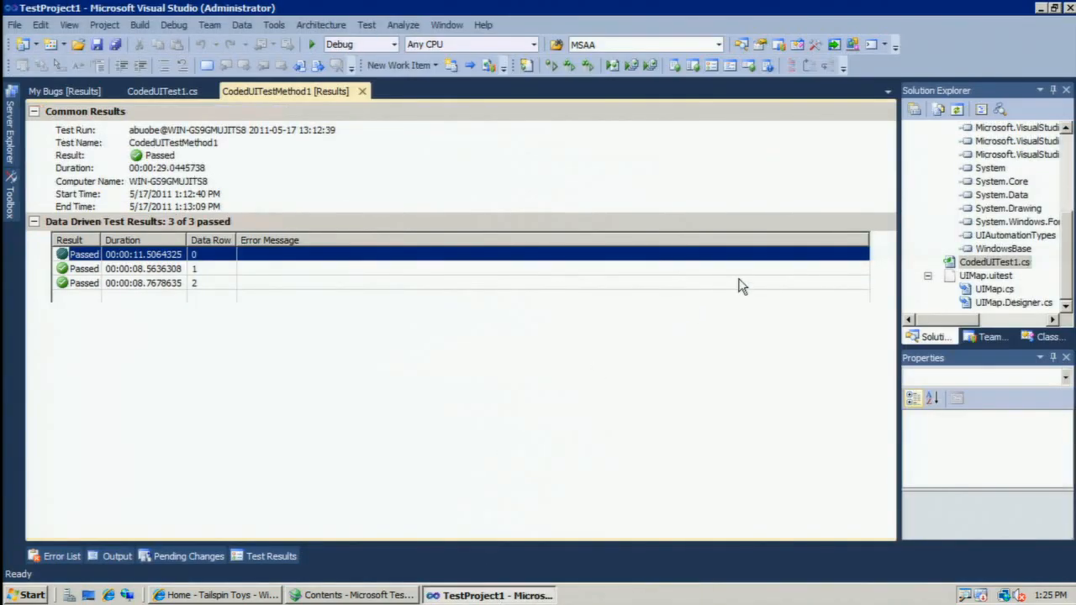
click(985, 336)
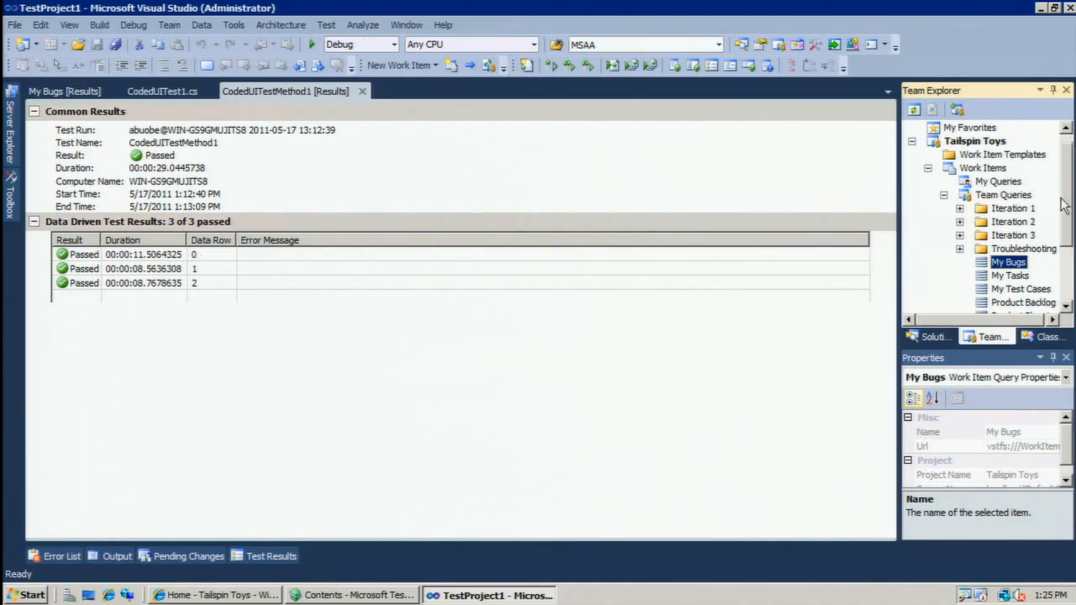
double_click(1008, 263)
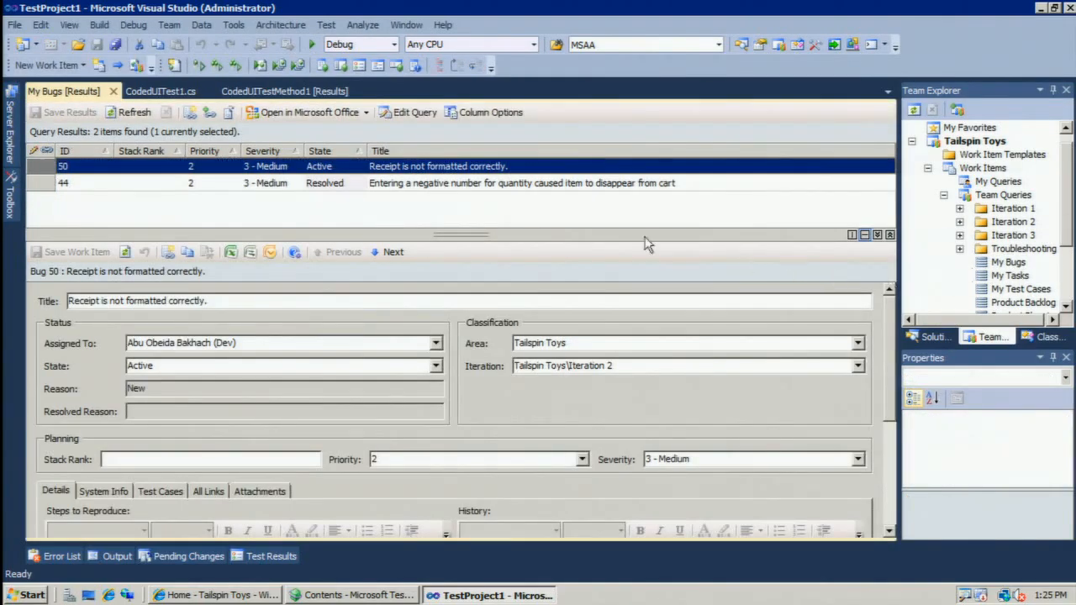